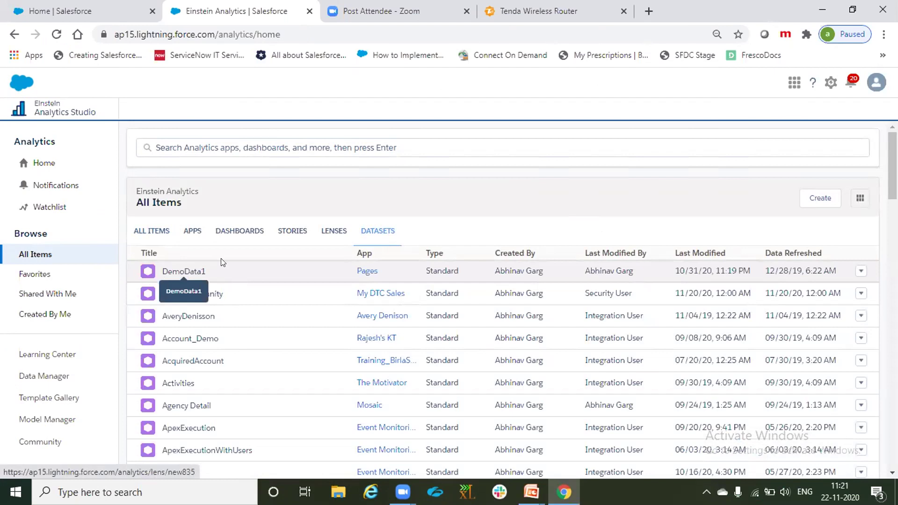
- Open the DemoData1 dataset in a new lens and clip its default Count of Rows query to the dashboard designer
click(176, 272)
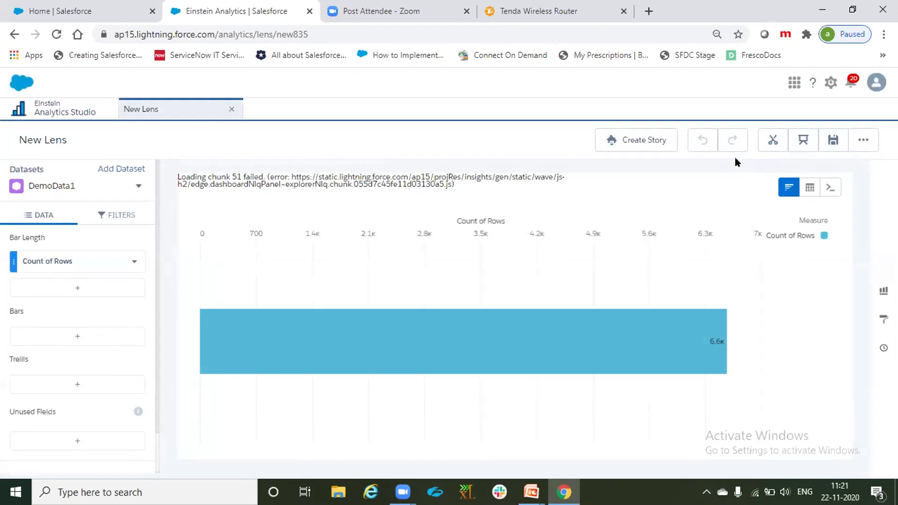
click(773, 143)
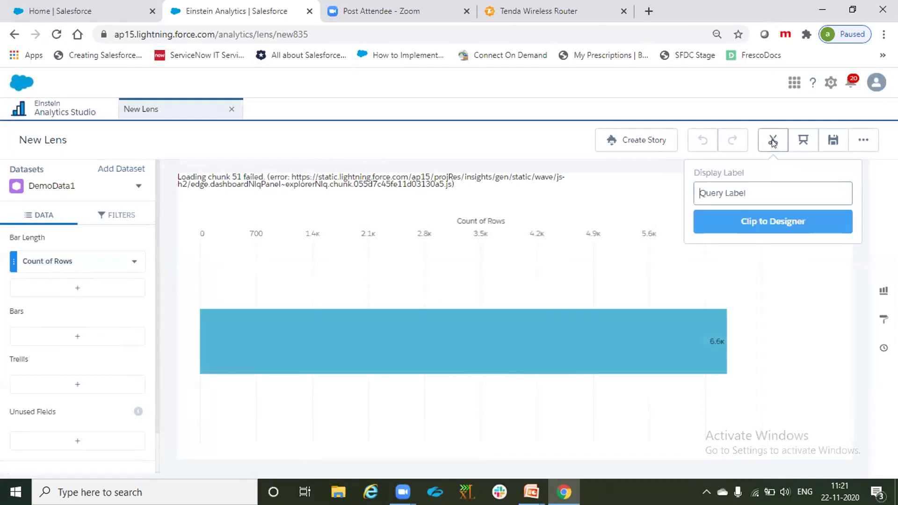
click(720, 219)
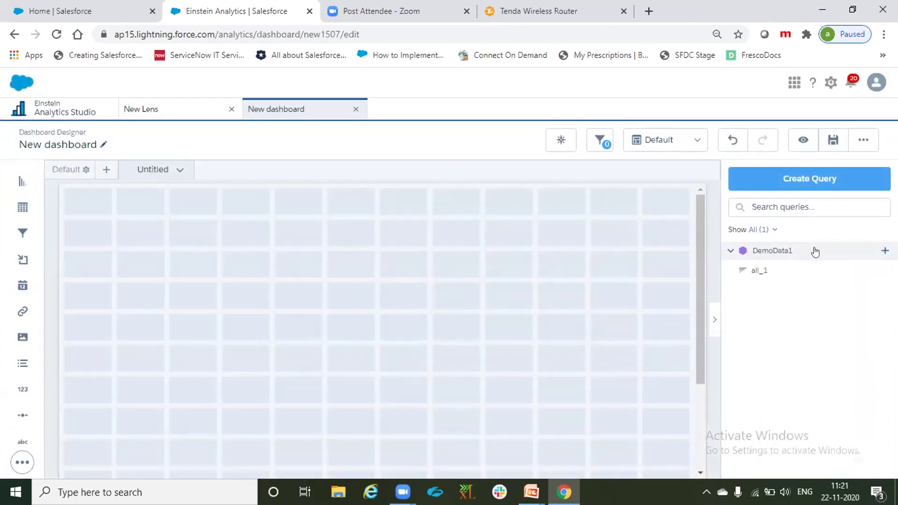
- Delete the clipped DemoData1 query from the new dashboard
click(882, 270)
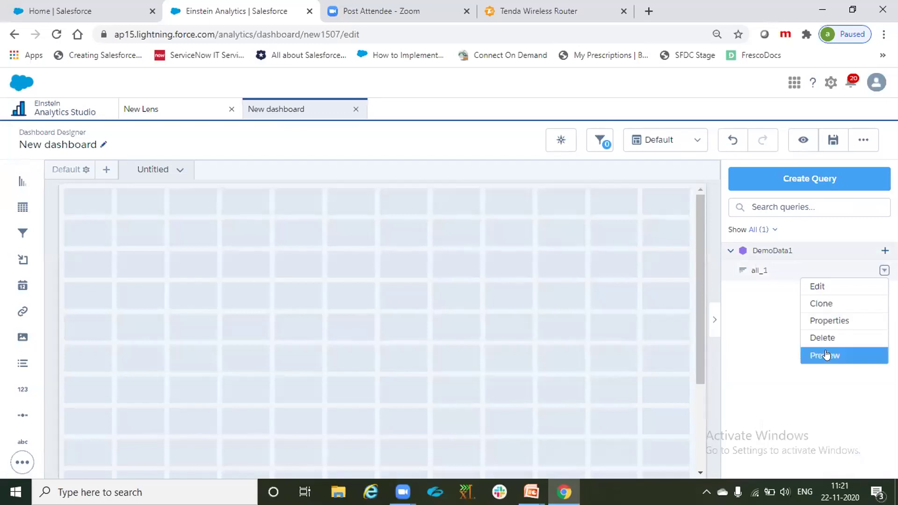
click(823, 335)
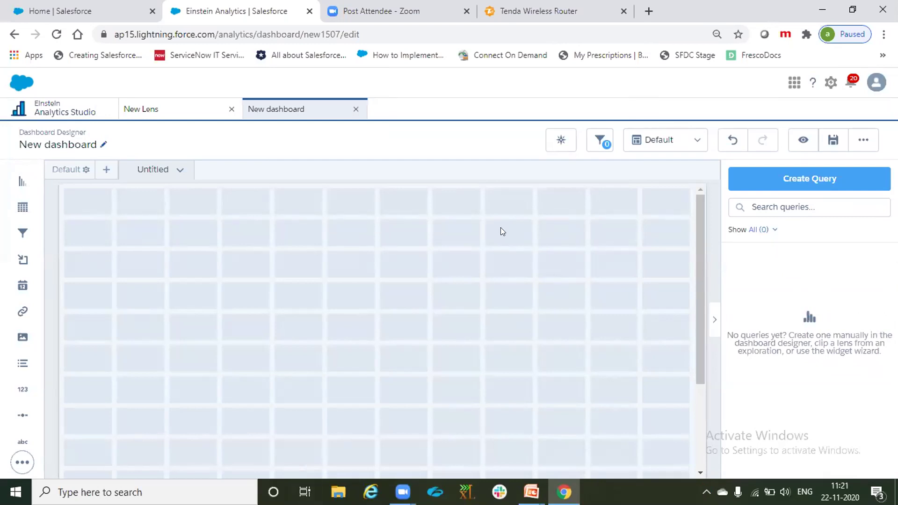
click(697, 457)
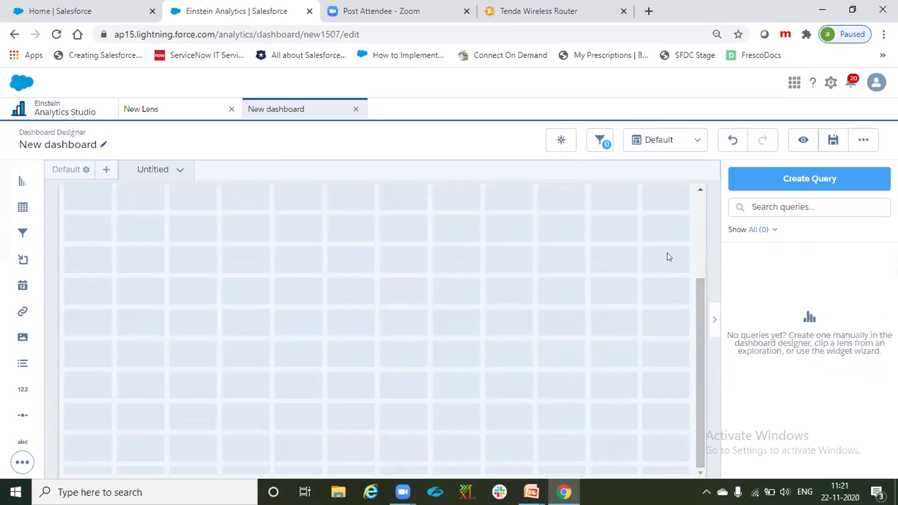
click(695, 203)
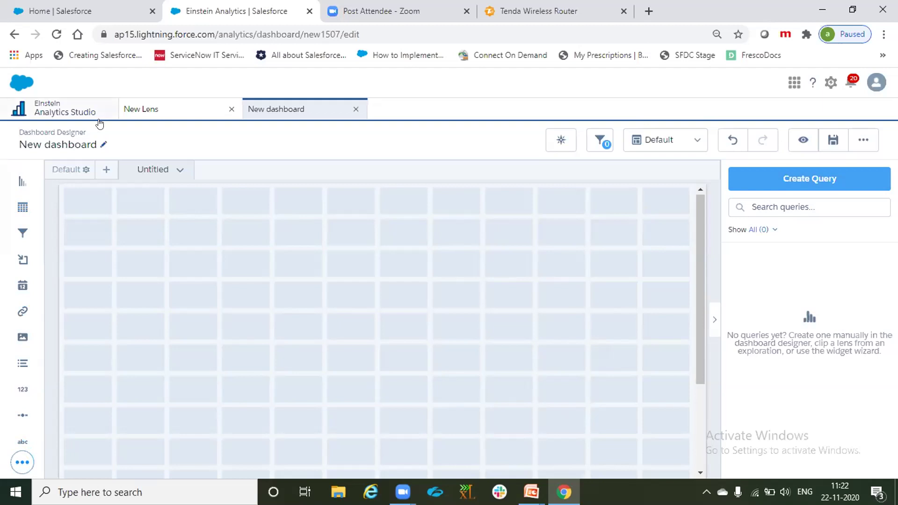
- Leave the dashboard for the Analytics Studio home and return to the open DemoData1 lens
click(64, 115)
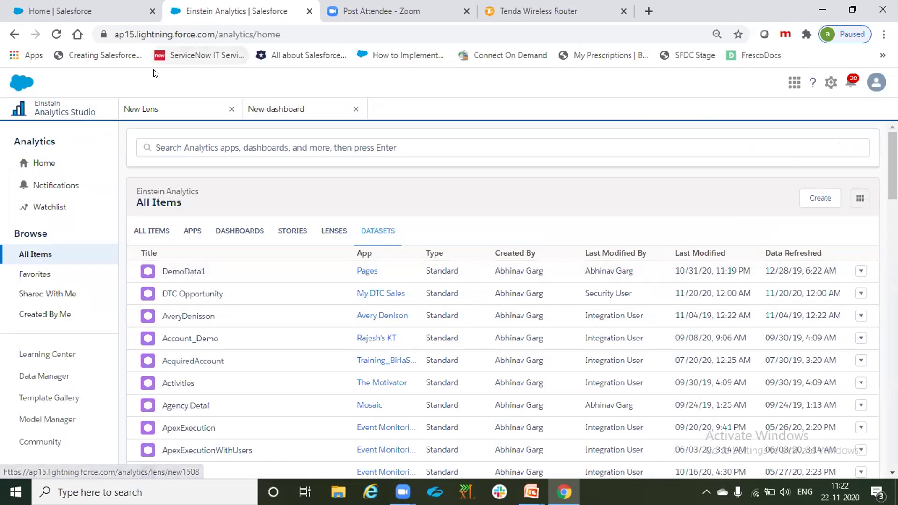
click(142, 112)
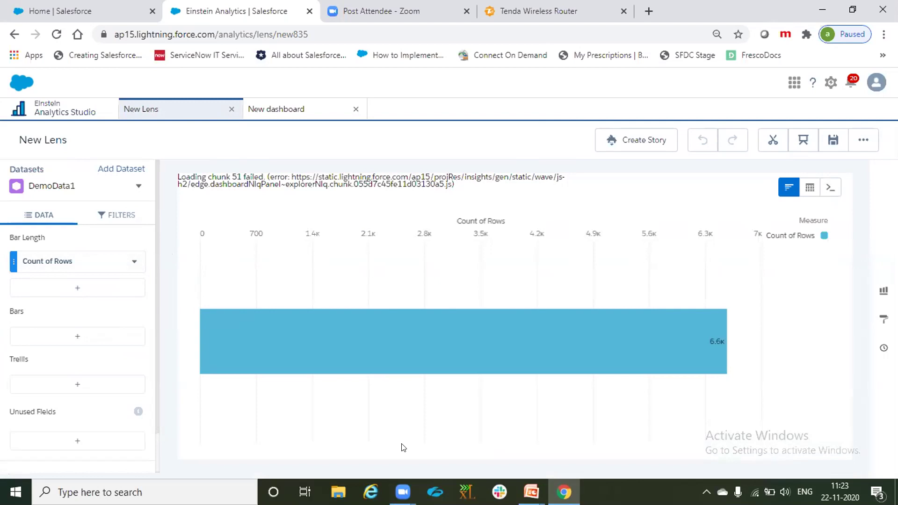
- Launch Microsoft Excel with a blank workbook and maximize its window
key(super+r)
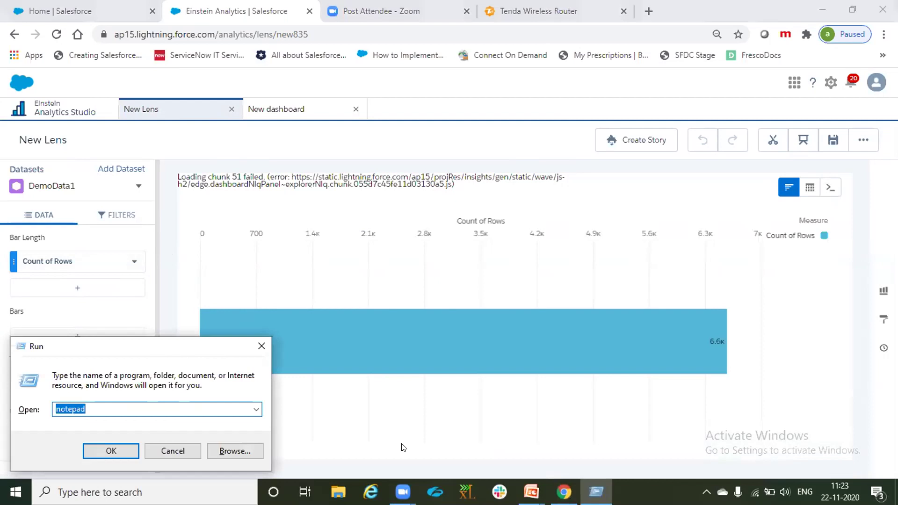
text(excel)
key(Return)
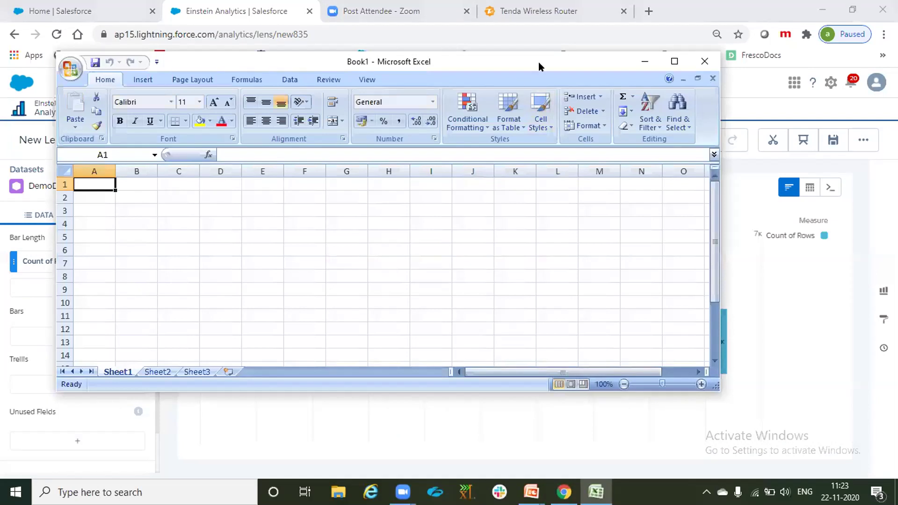
double_click(537, 61)
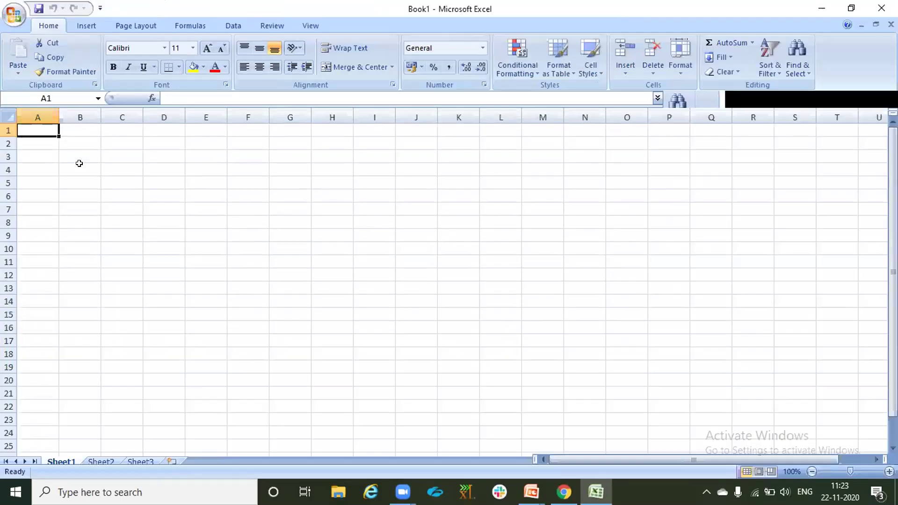
- Enter the column headers Country in A1 and Population in B1
text(Country)
key(Return)
key(Up)
key(Right)
text(Population)
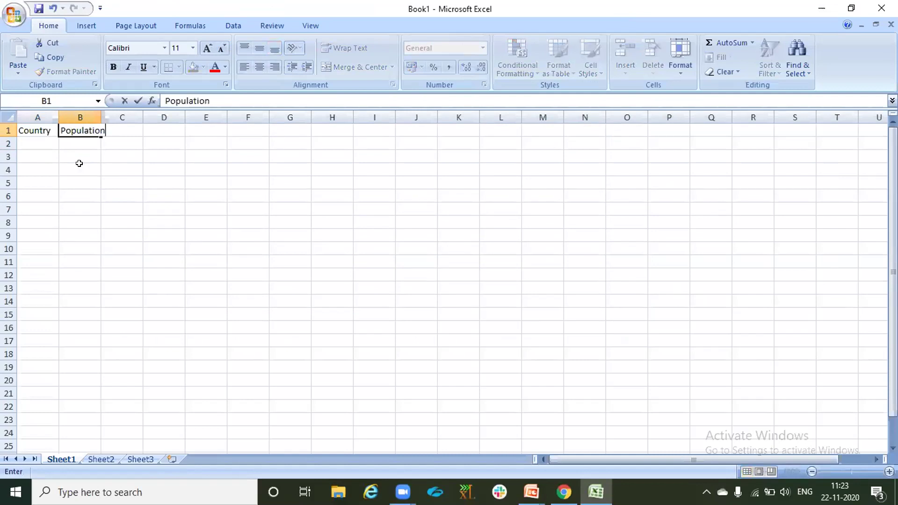
key(Return)
- Enter India in A2 and America in A3 under the Country header
key(Left)
text(India)
key(Return)
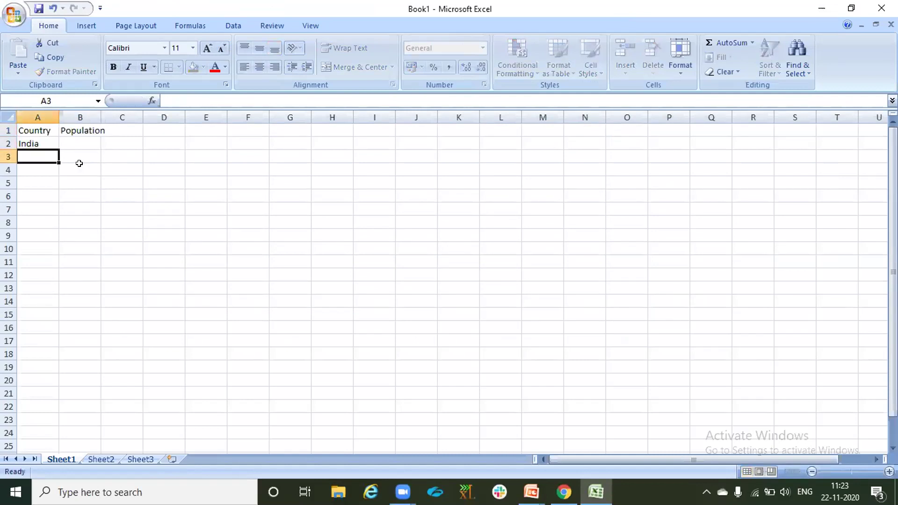
text(America)
key(Return)
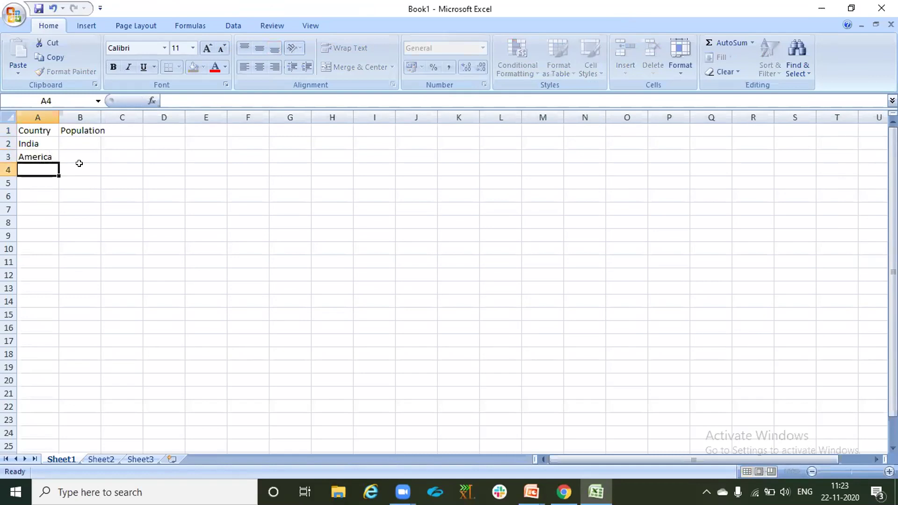
- Enter populations of 100 for India and 200 for America in B2:B3, and autofit column B's width
key(Up)
key(Up)
key(Right)
text(100)
key(Return)
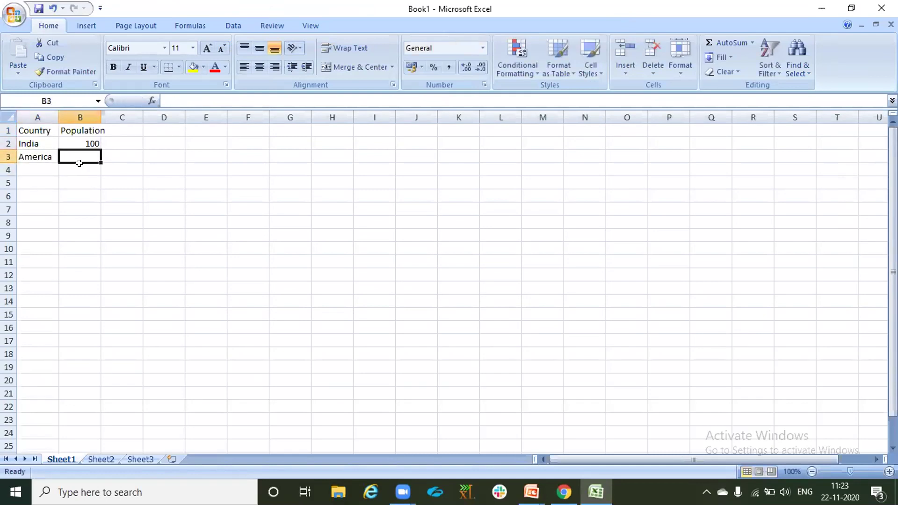
text(200)
key(Return)
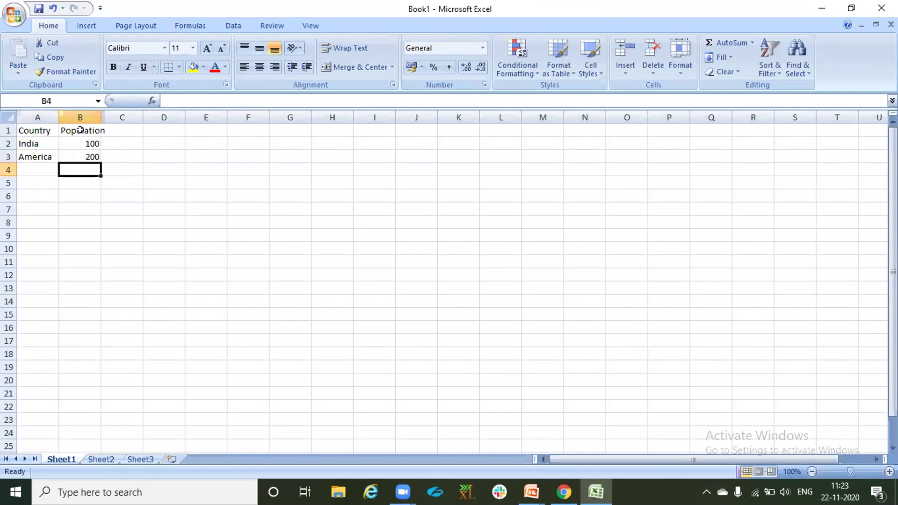
double_click(101, 118)
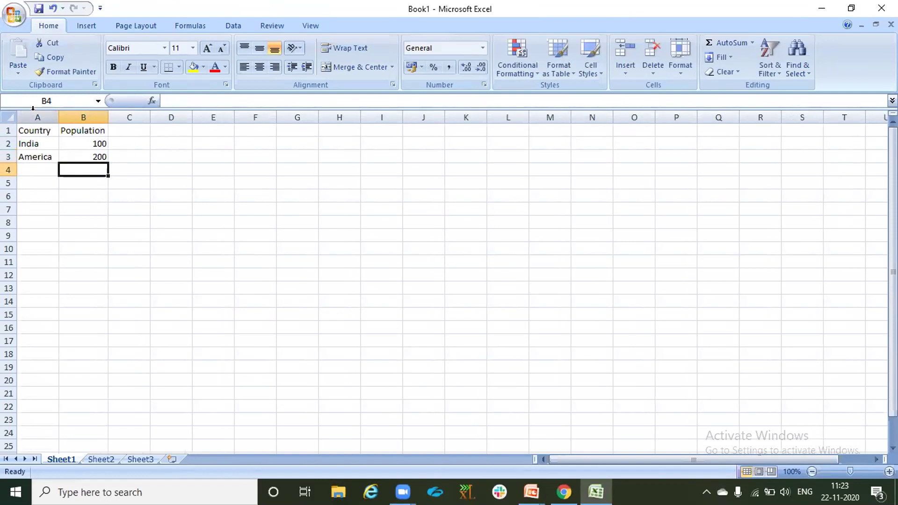
- Examine the Country column and its entries in the sheet
click(38, 117)
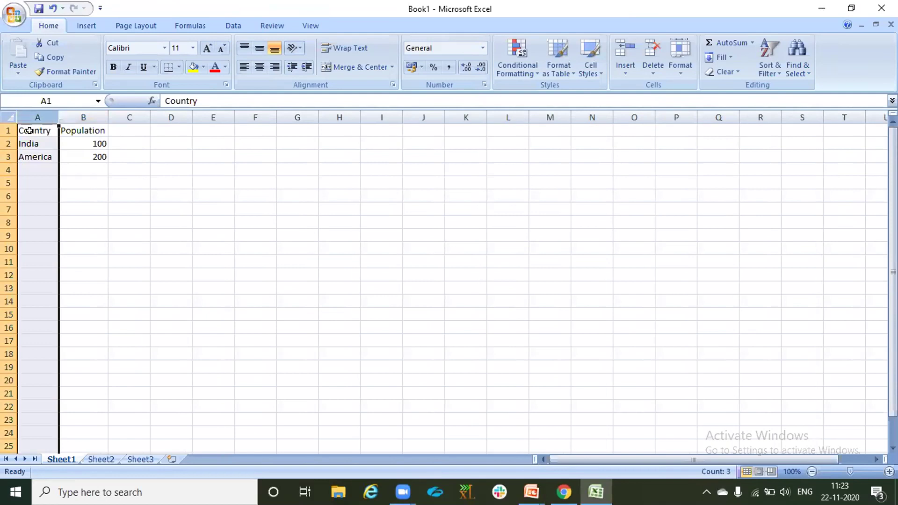
click(29, 130)
click(31, 109)
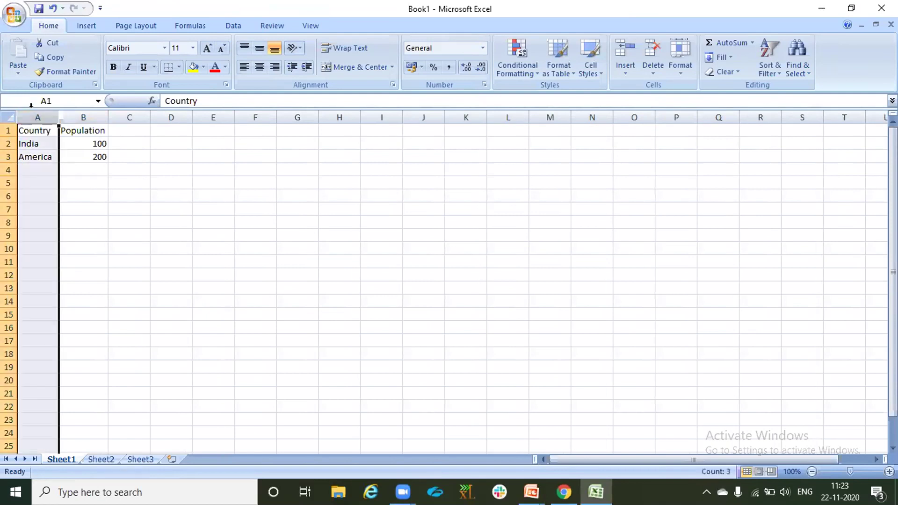
click(77, 155)
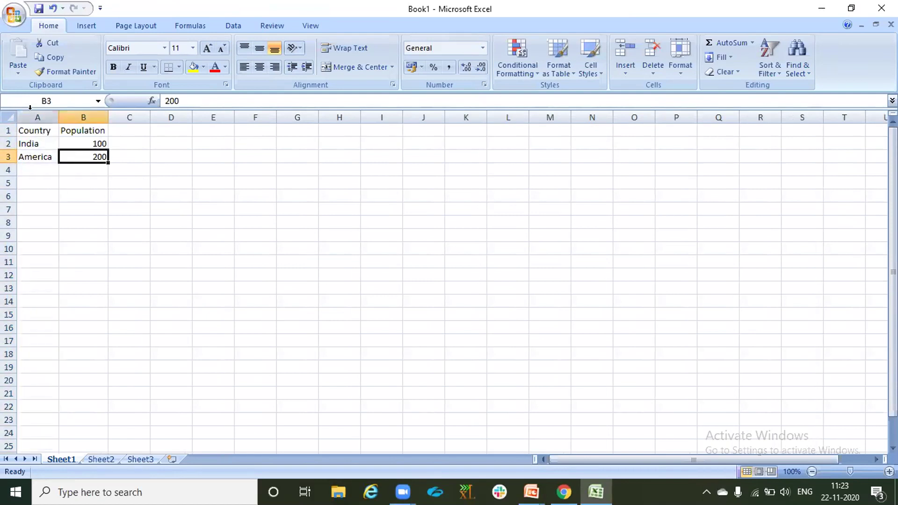
click(30, 108)
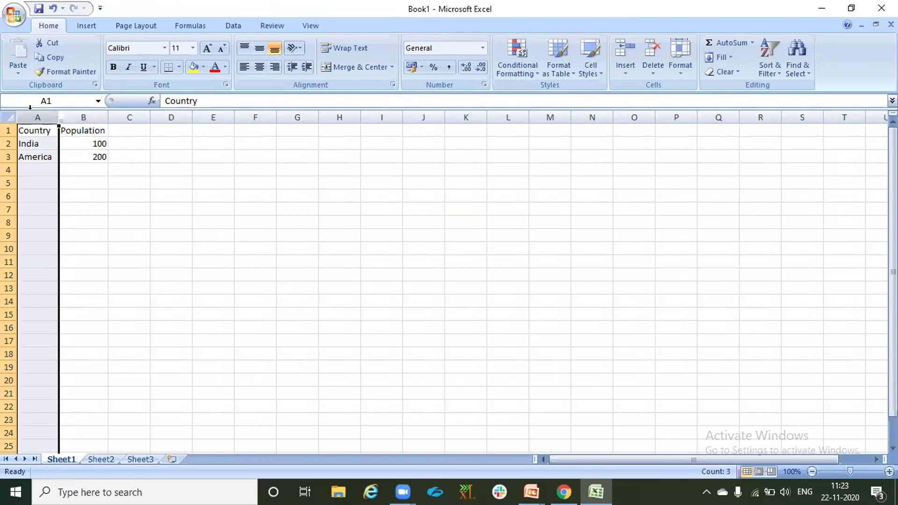
click(28, 144)
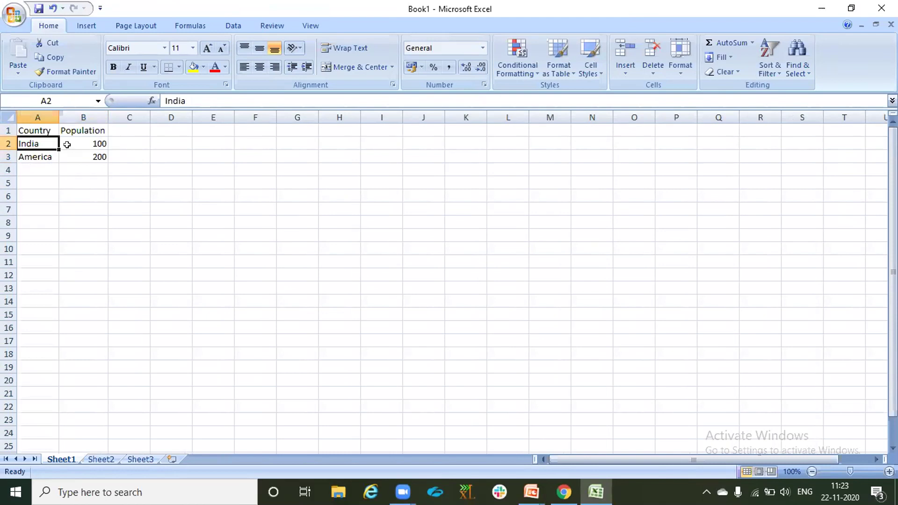
- Examine the population values of India and America in B2:B3
click(81, 140)
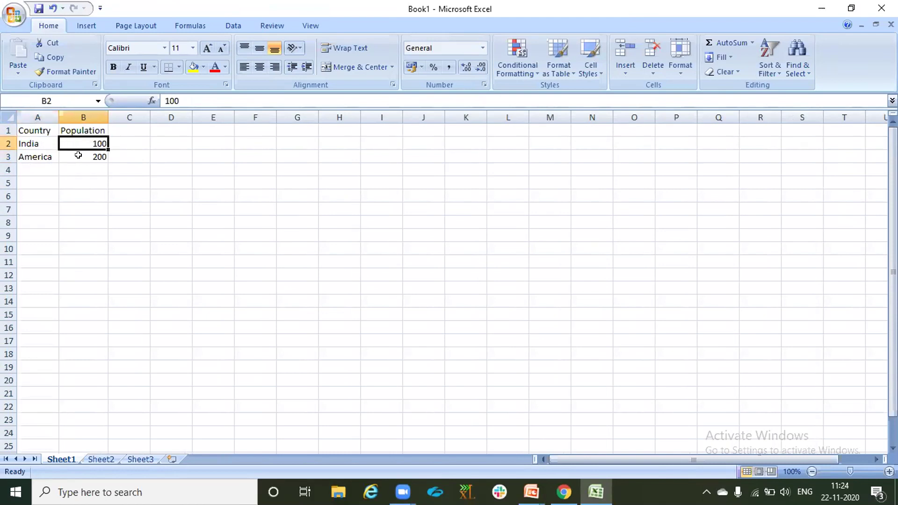
click(79, 155)
click(89, 144)
click(90, 155)
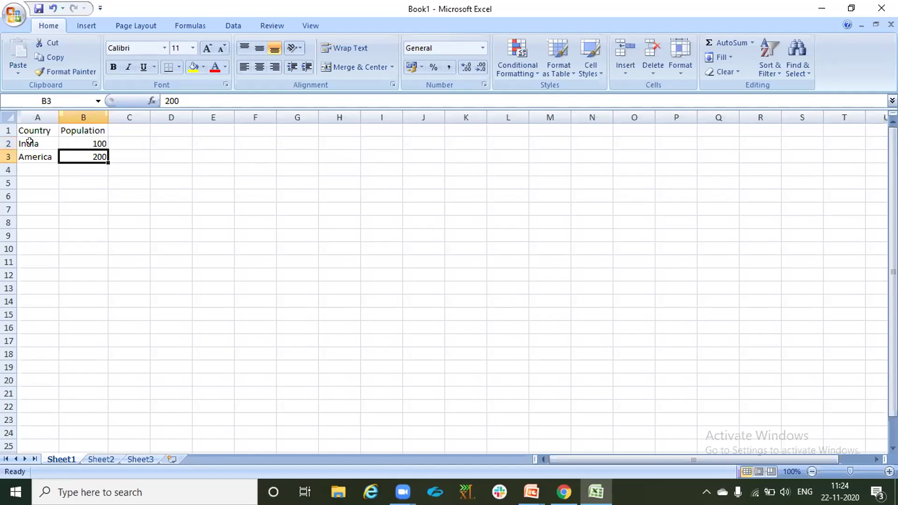
click(81, 141)
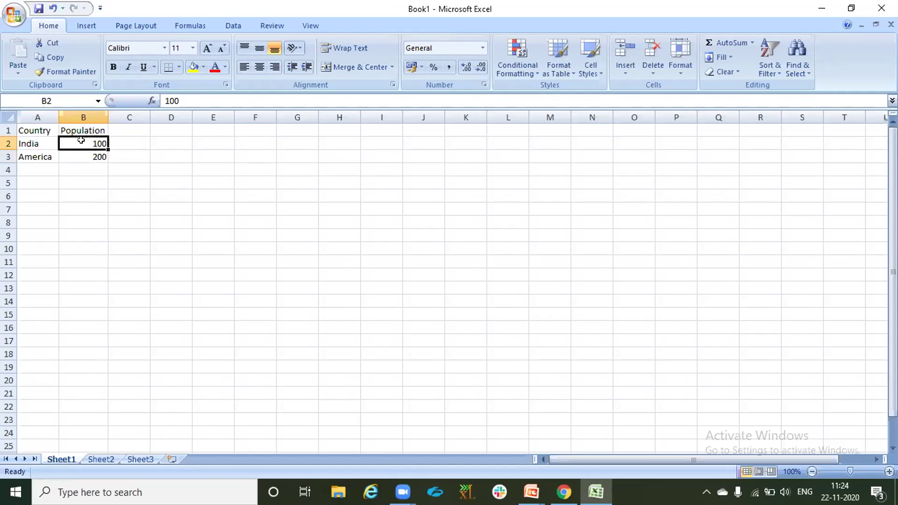
click(112, 140)
click(90, 141)
- Compare the text entries in the Country column with the numbers in the Population column
click(27, 143)
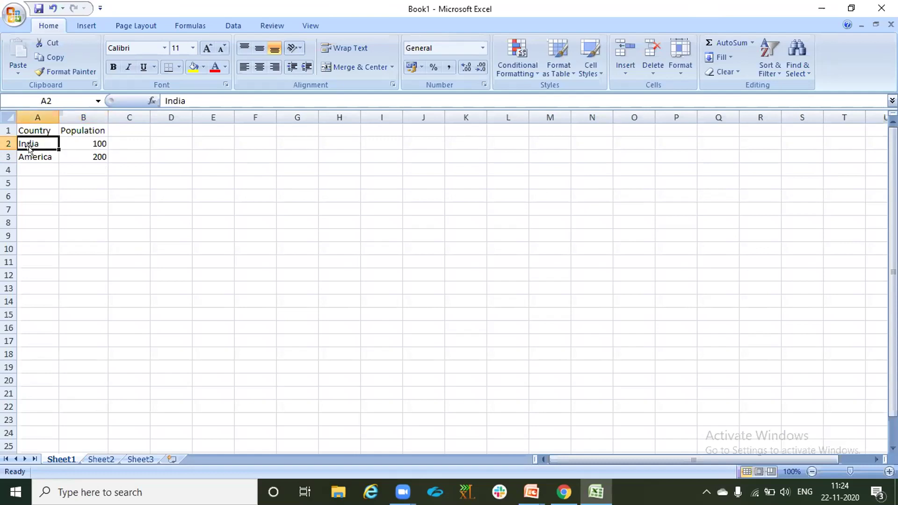
click(29, 156)
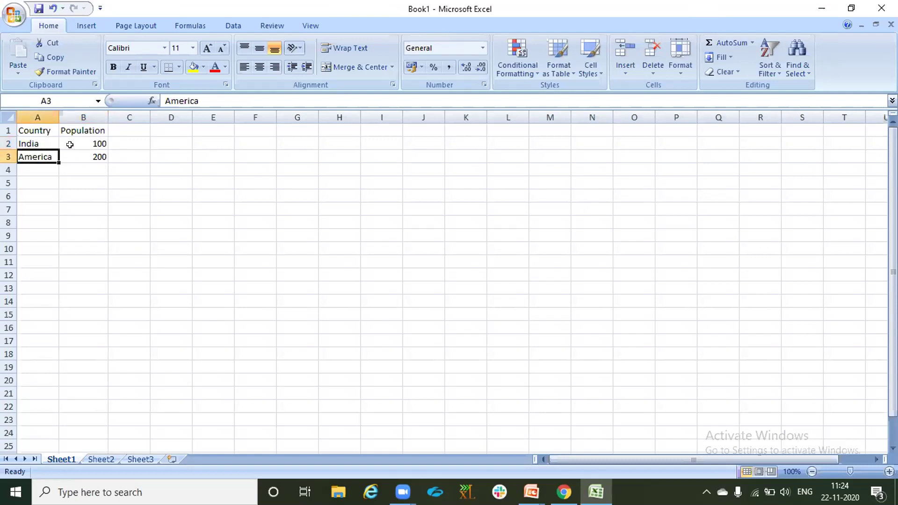
click(28, 108)
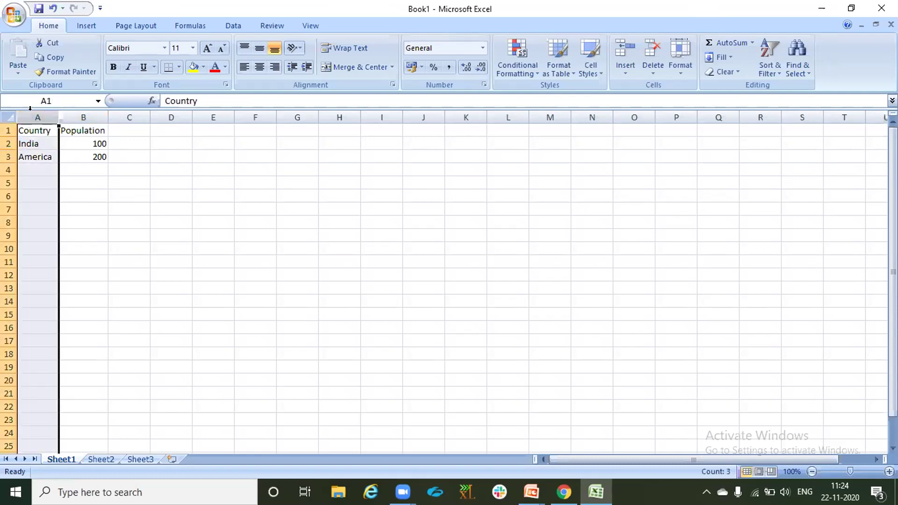
click(74, 117)
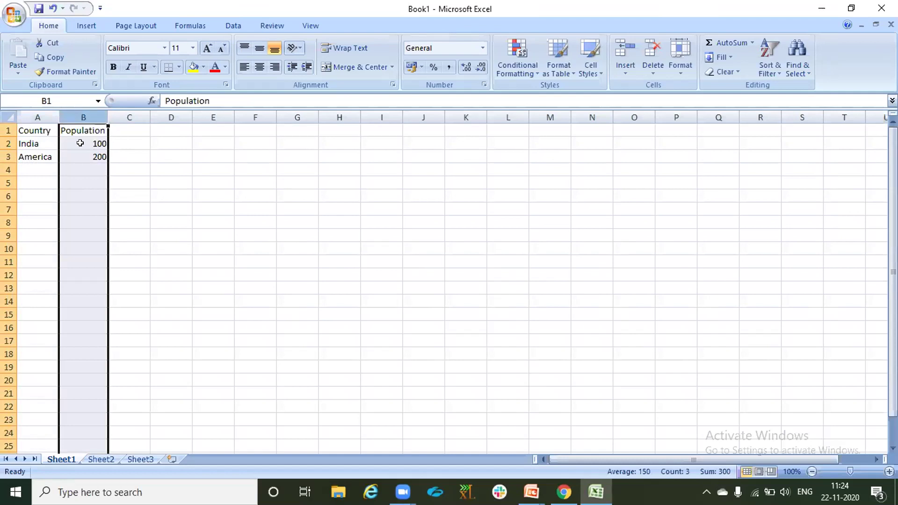
- Switch to the DemoData1 lens in Chrome and inspect the Count of Rows bar
key(alt+Tab)
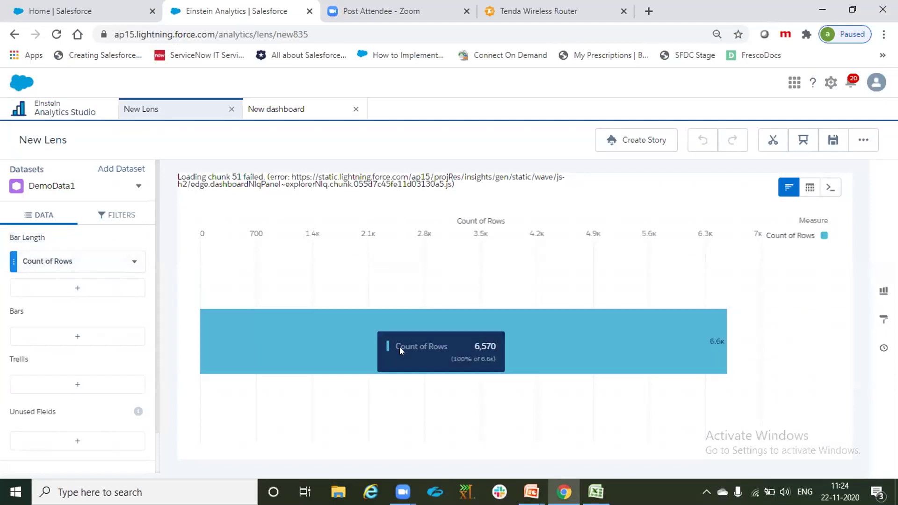
mouse_move(438, 337)
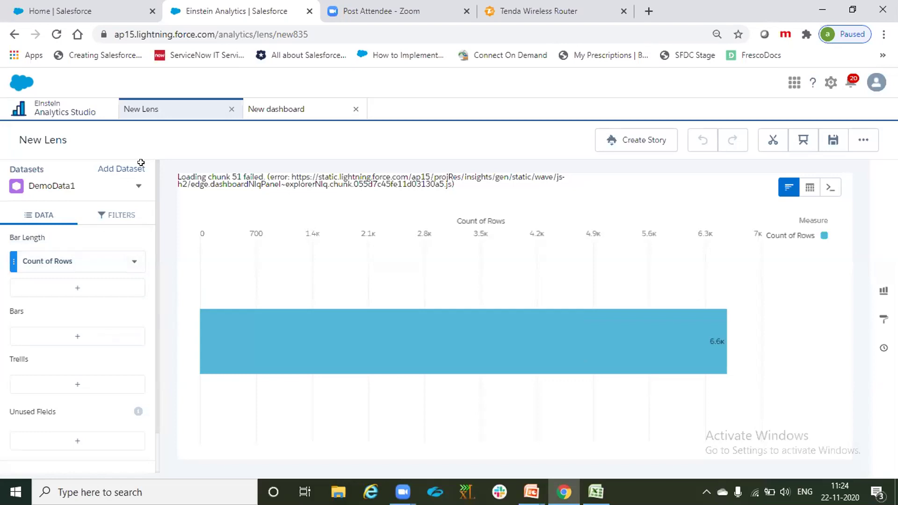
- Examine the India and America data rows in the Excel sheet, and return to the DemoData1 lens in Chrome
key(alt+Tab)
click(93, 131)
drag(93, 127, 26, 157)
click(70, 208)
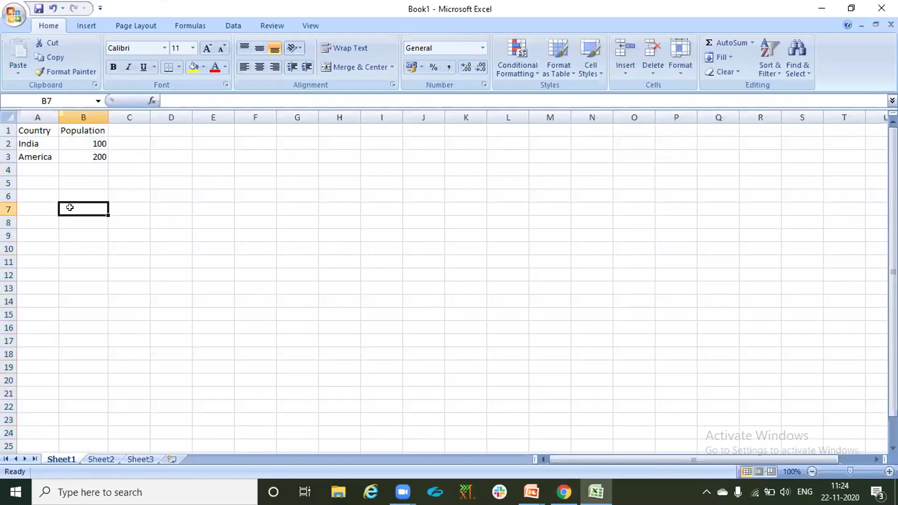
click(8, 143)
click(7, 151)
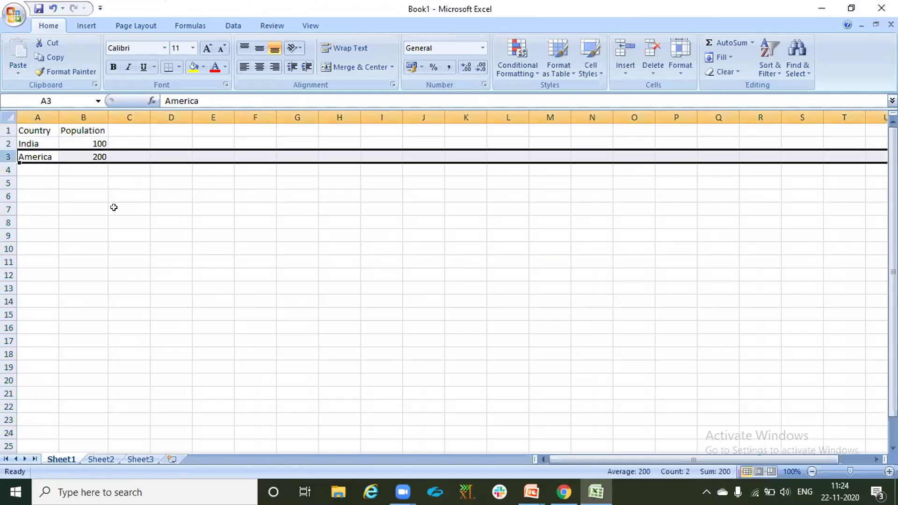
key(alt+Tab)
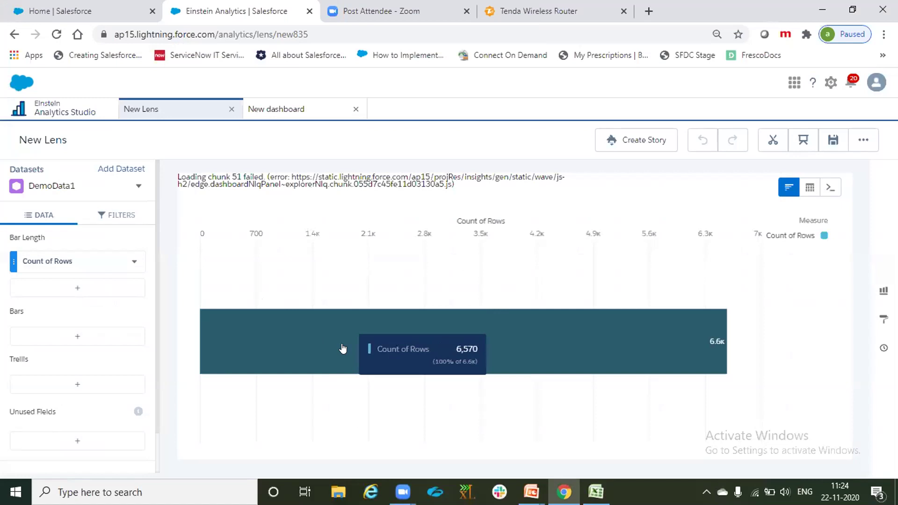
- Examine the Population and Country columns in the Excel sheet, and return to the DemoData1 lens in Chrome
key(alt+Tab)
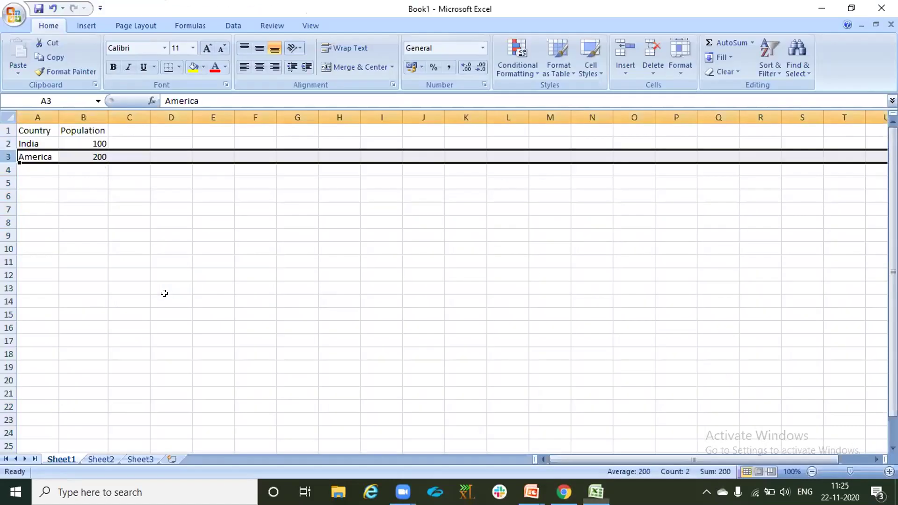
click(80, 129)
click(80, 117)
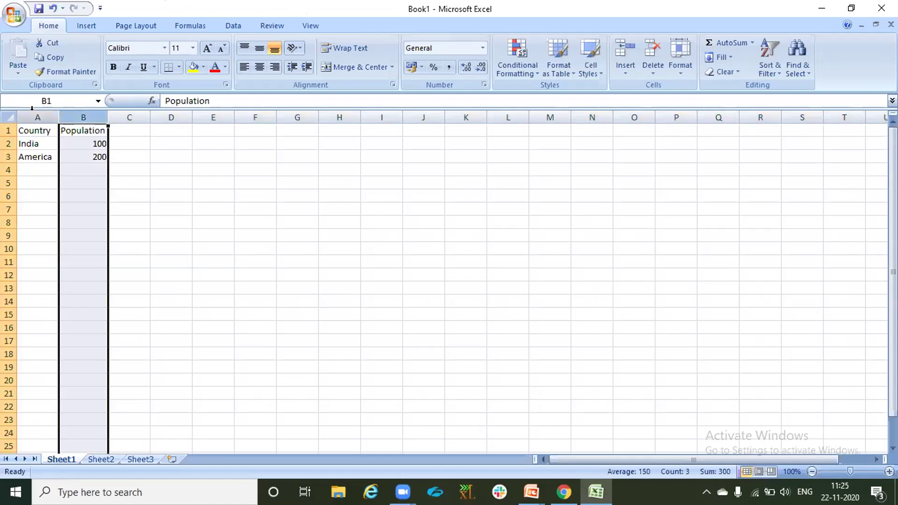
click(33, 131)
key(alt+Tab)
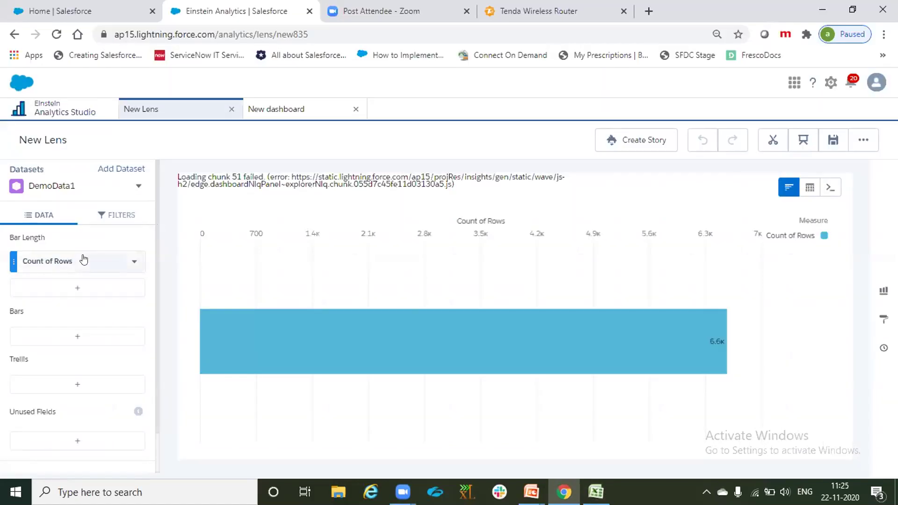
- Change the lens's bar length measure to the Sum of Revenue
click(92, 260)
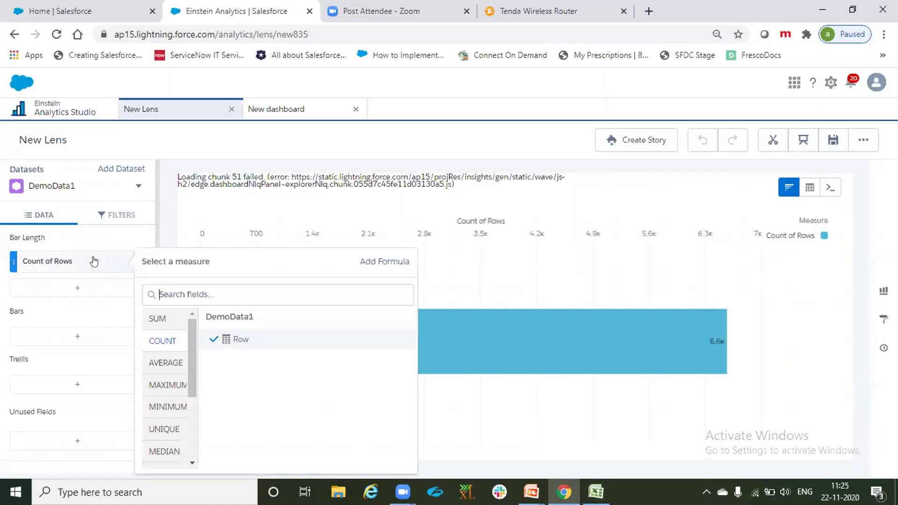
click(159, 320)
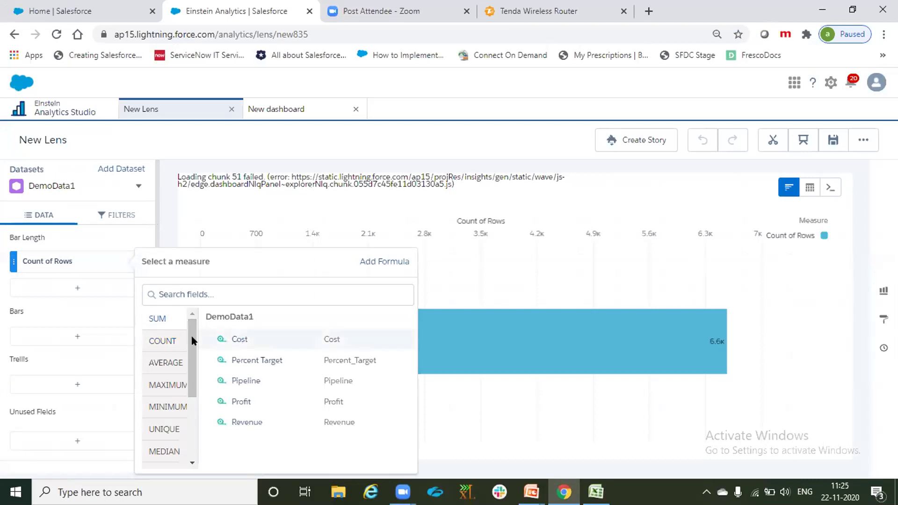
scroll(190, 330, down, 1)
scroll(190, 330, up, 1)
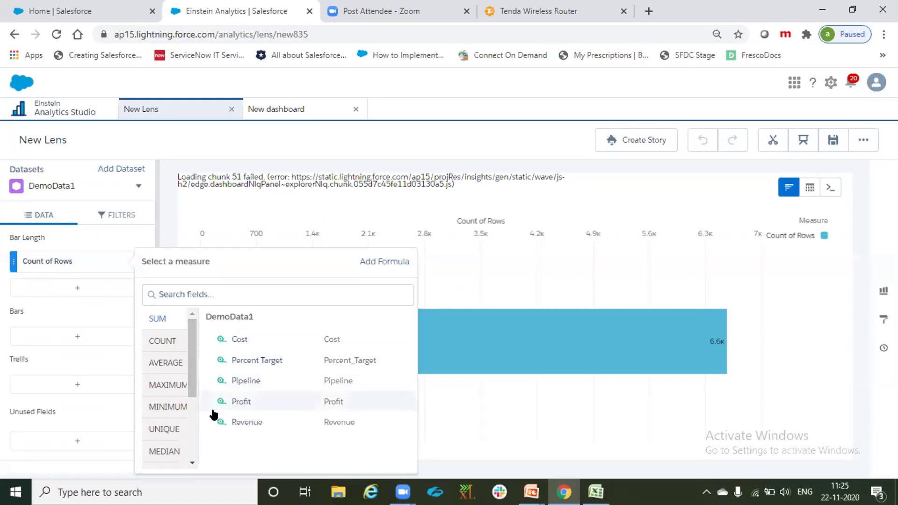
click(229, 424)
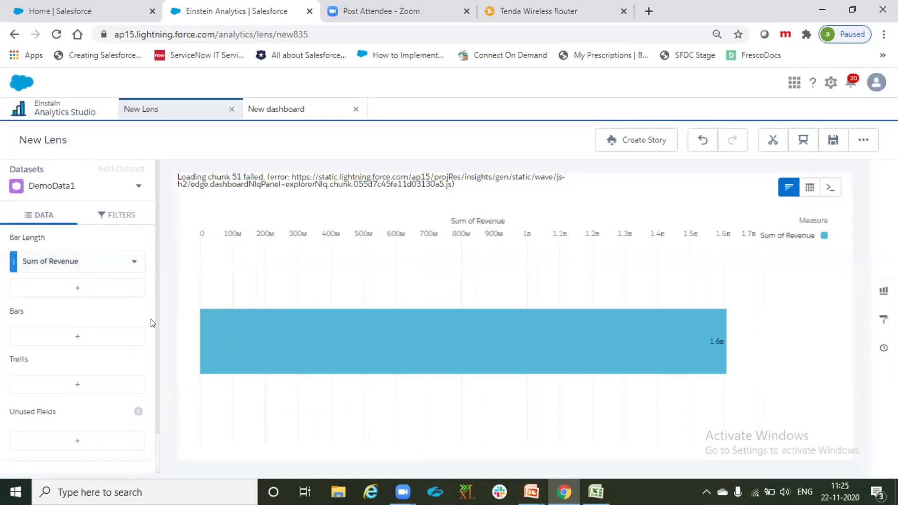
- Filter the lens by Country equals Brazil, and return to its data fields to inspect the revenue bar
click(113, 217)
click(80, 266)
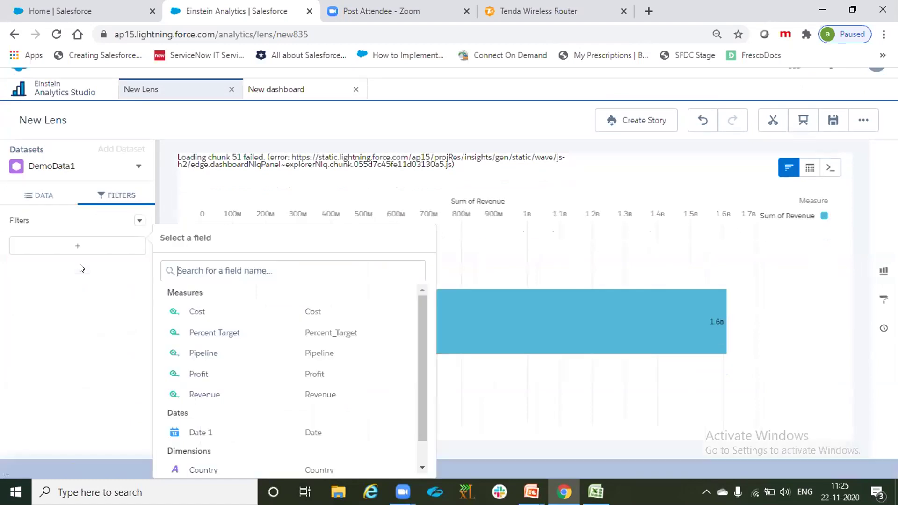
scroll(423, 369, up, 1)
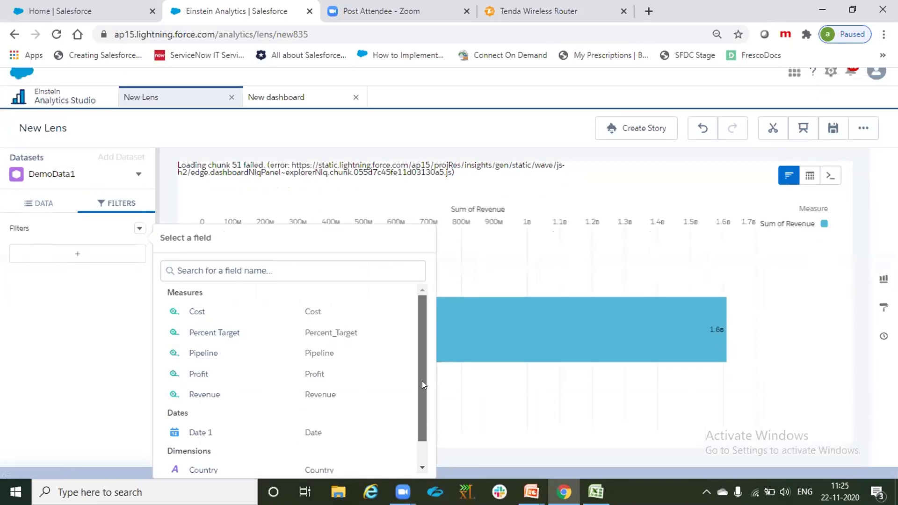
drag(422, 380, 423, 405)
click(310, 435)
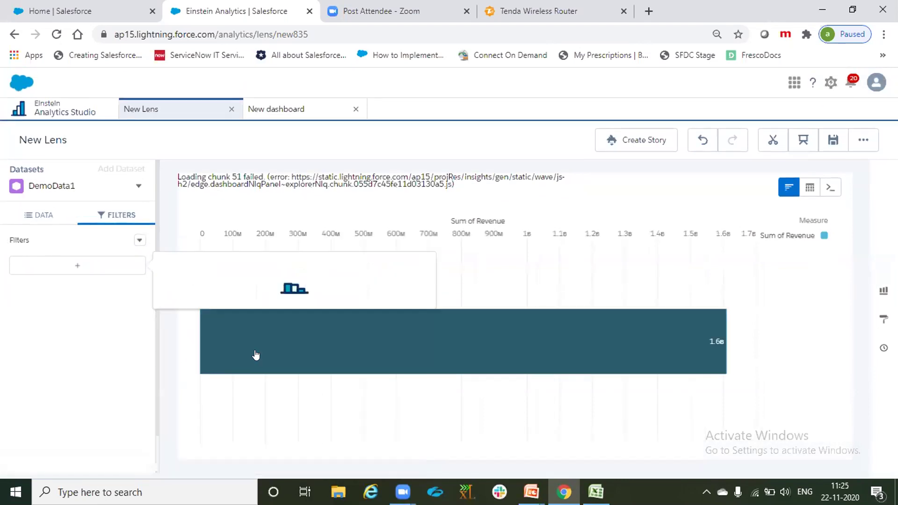
click(204, 375)
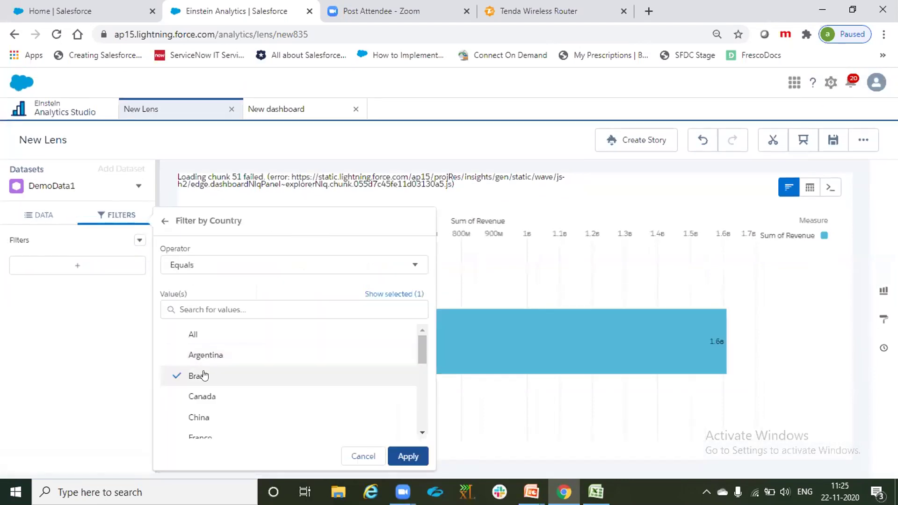
click(409, 456)
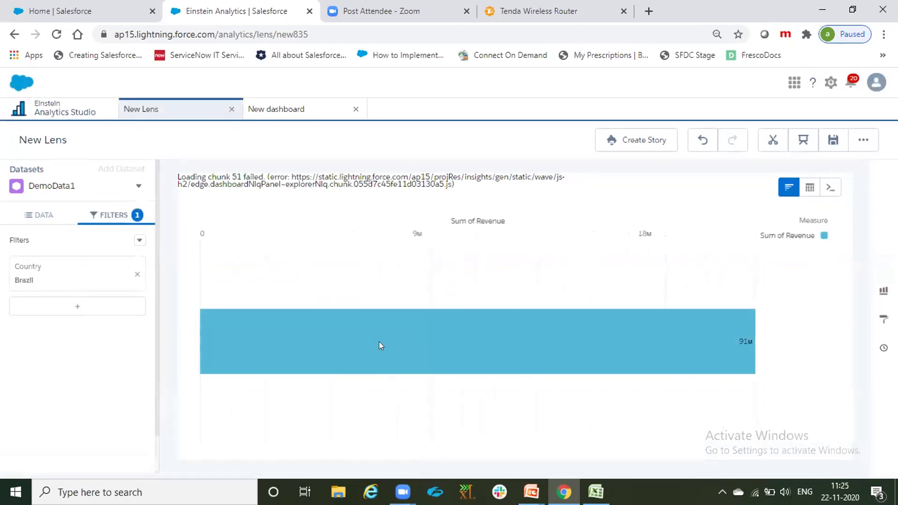
click(40, 215)
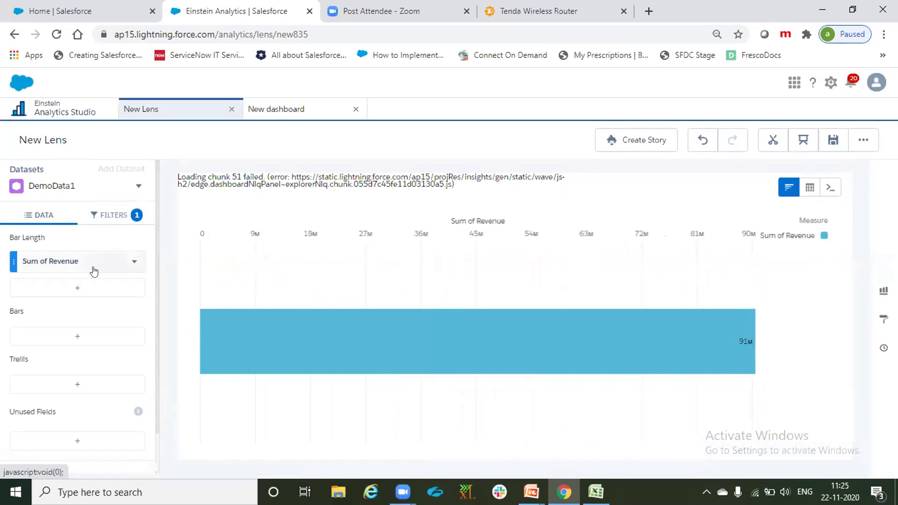
mouse_move(355, 342)
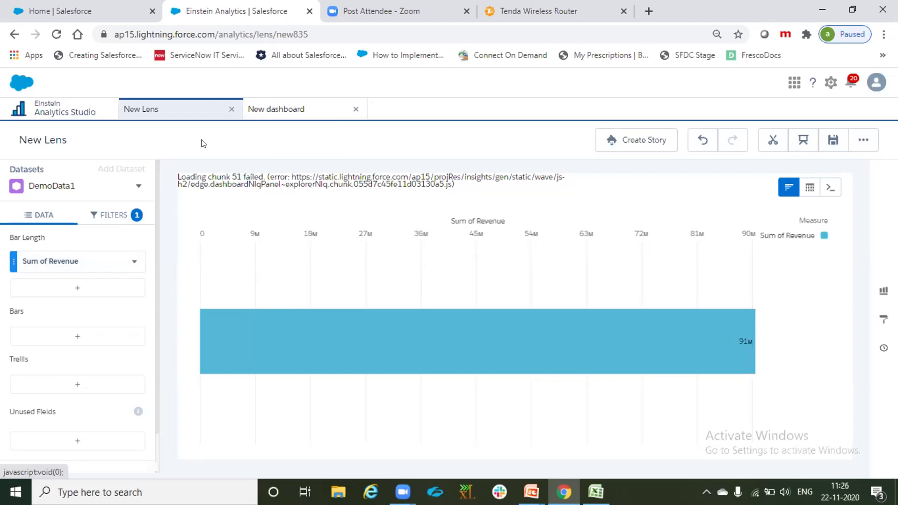
- Look at the empty New dashboard canvas and the lens's Clip to Designer option, ending back in the lens
click(273, 109)
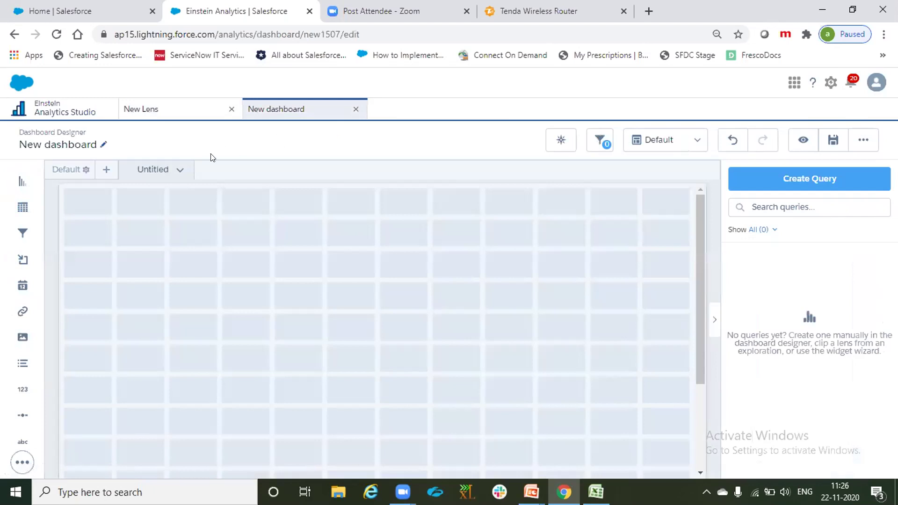
click(176, 104)
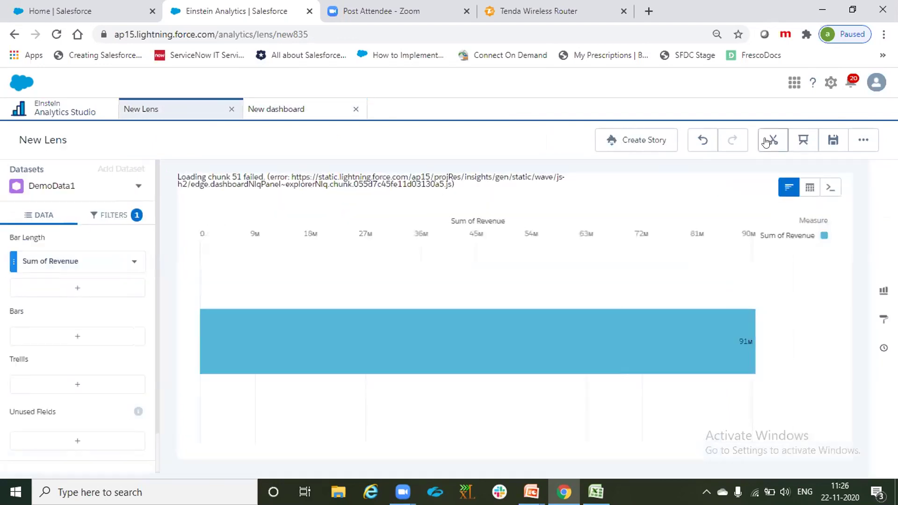
click(765, 141)
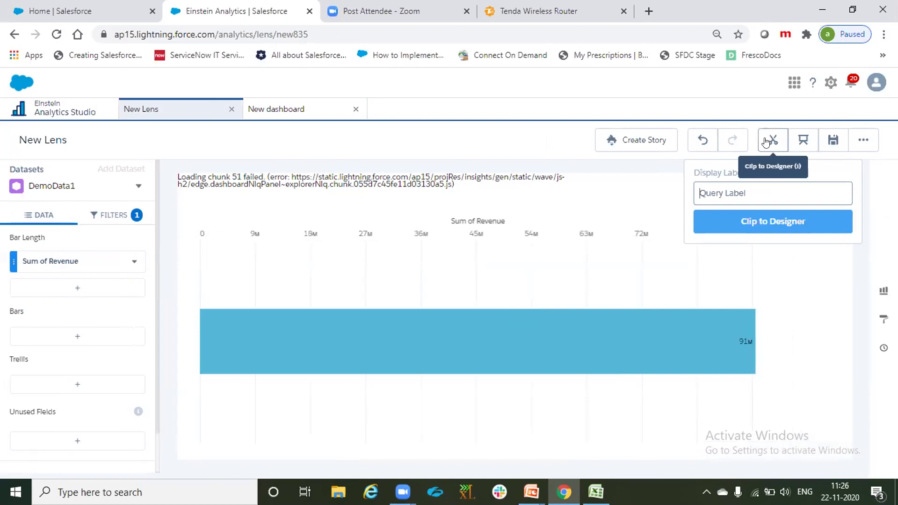
click(655, 175)
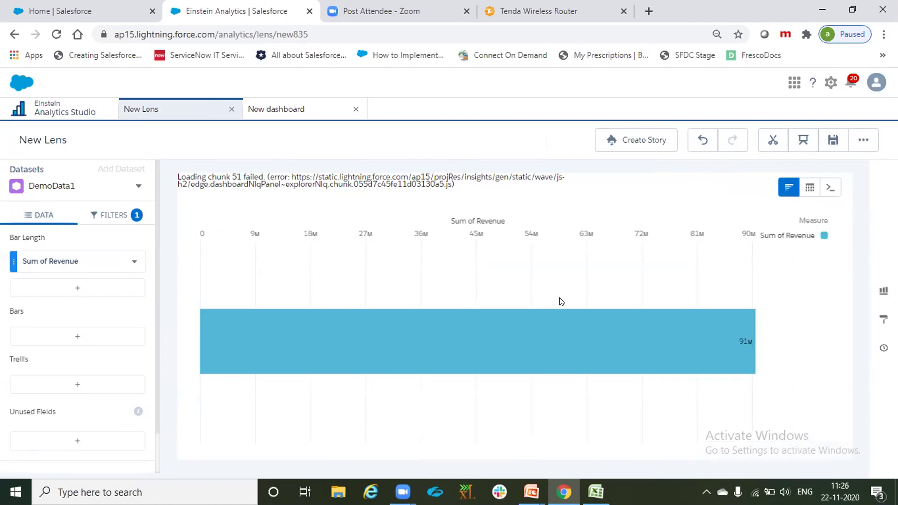
click(323, 110)
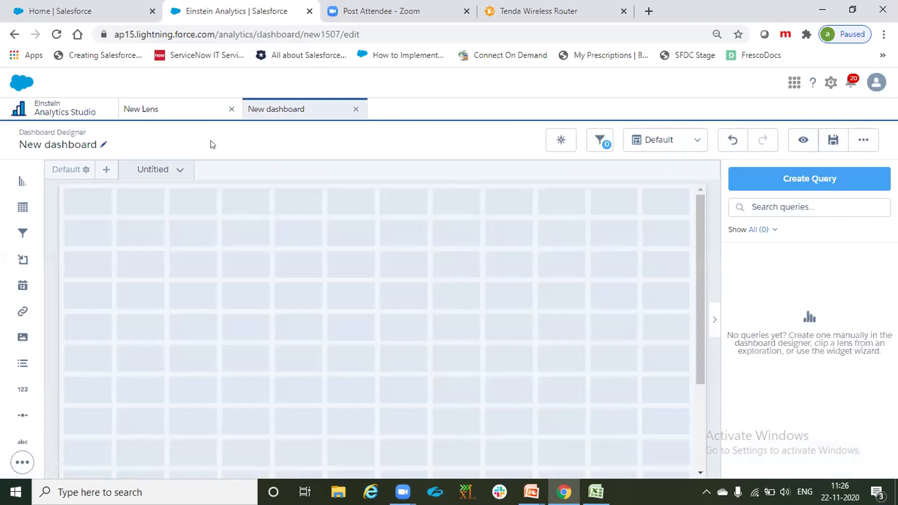
click(193, 116)
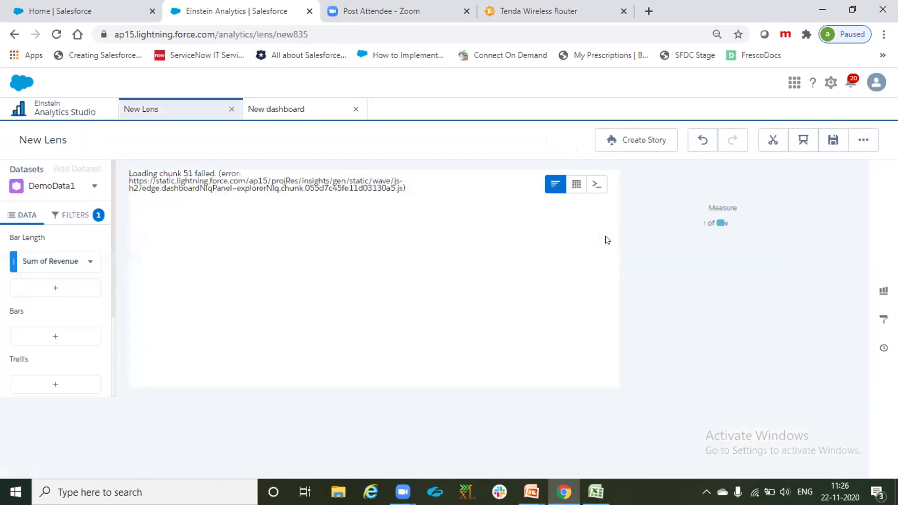
- Clip the lens to the dashboard designer with the display label Brazil_Revenue
click(771, 149)
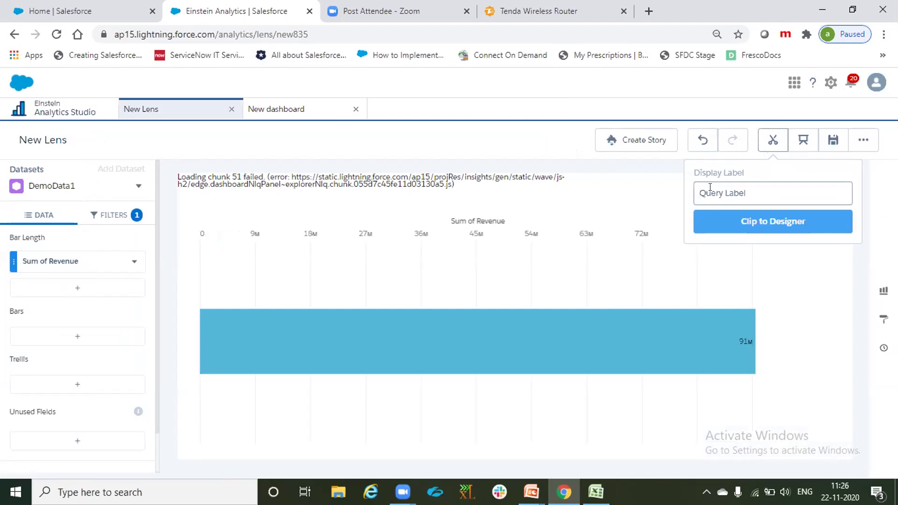
text(Brazil_Revenyue)
key(BackSpace)
key(BackSpace)
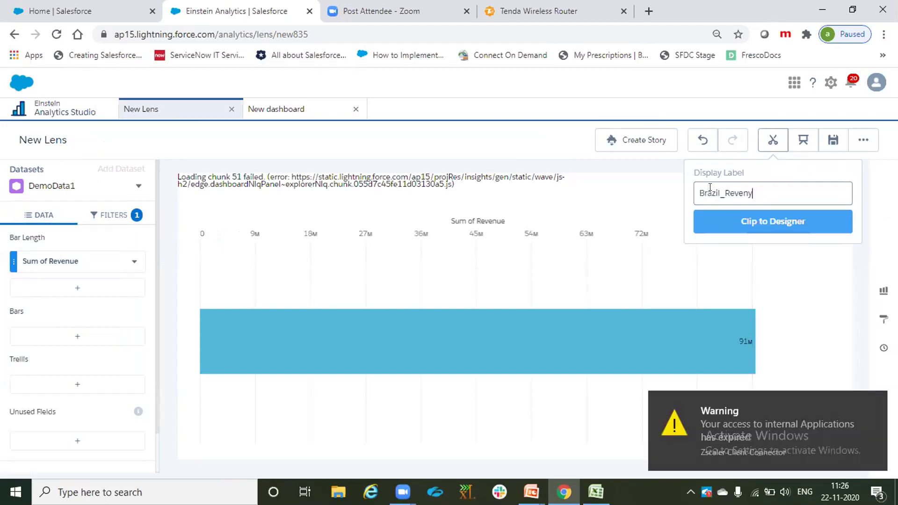
click(717, 220)
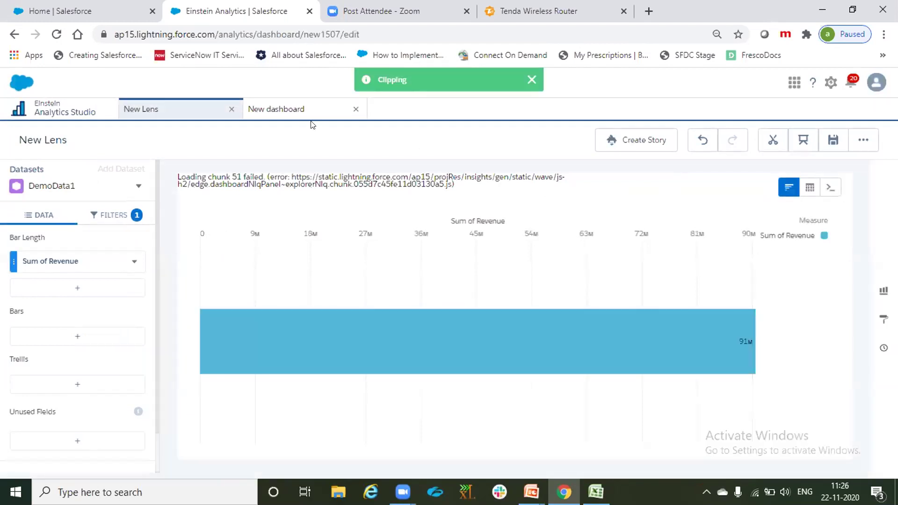
- Place a chart widget near the top of the New dashboard canvas and assign the Brazil_Revenue query to it
click(280, 110)
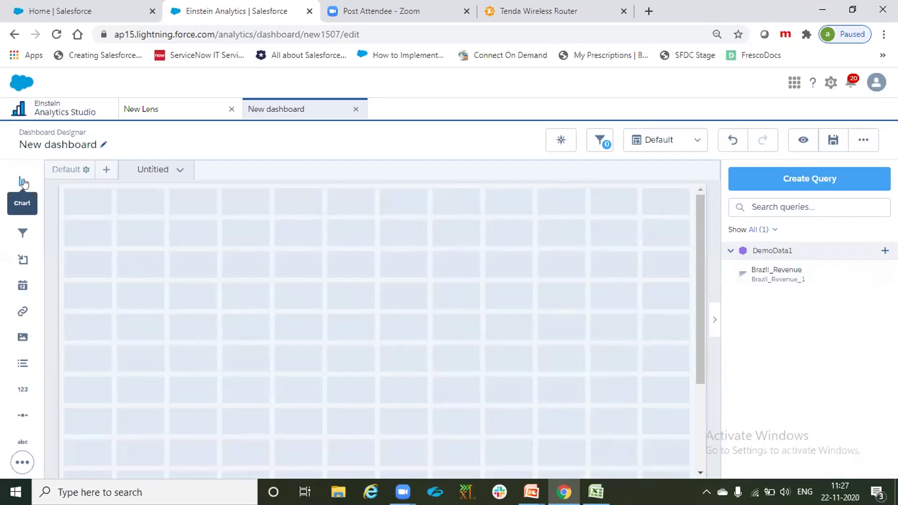
mouse_move(22, 182)
mouse_down()
mouse_move(106, 258)
mouse_move(7, 167)
mouse_move(18, 186)
mouse_up()
drag(25, 187, 118, 238)
mouse_move(268, 307)
mouse_down()
mouse_move(261, 304)
mouse_move(311, 356)
mouse_move(276, 318)
mouse_up()
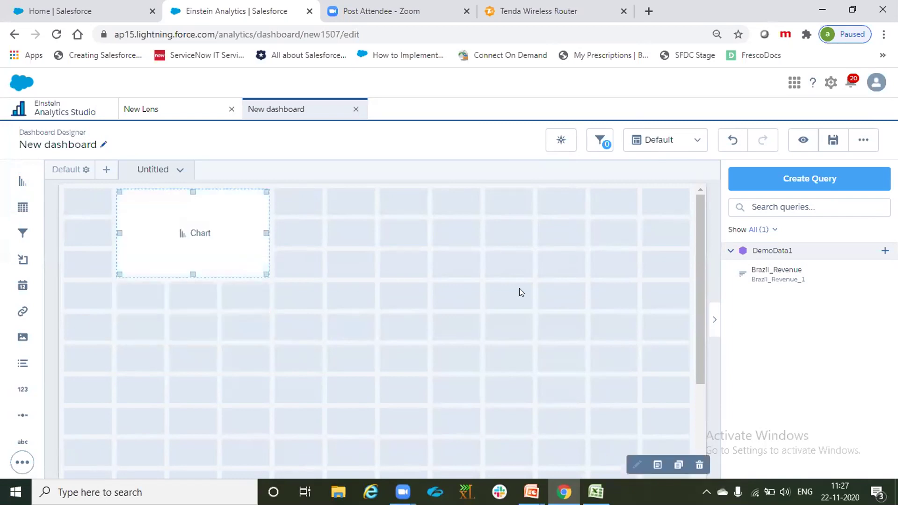
click(649, 303)
drag(758, 277, 438, 245)
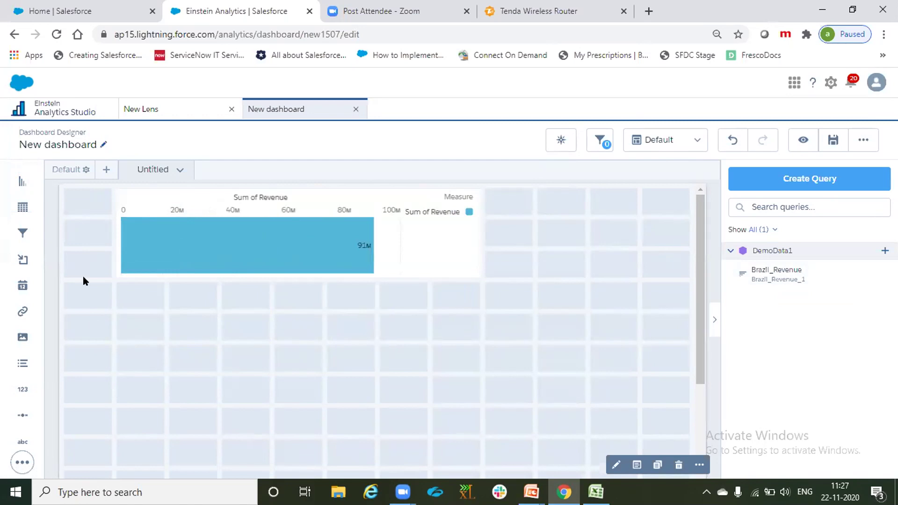
- Add a number widget beside the revenue chart and assign the Brazil_Revenue query to it
drag(22, 390, 588, 255)
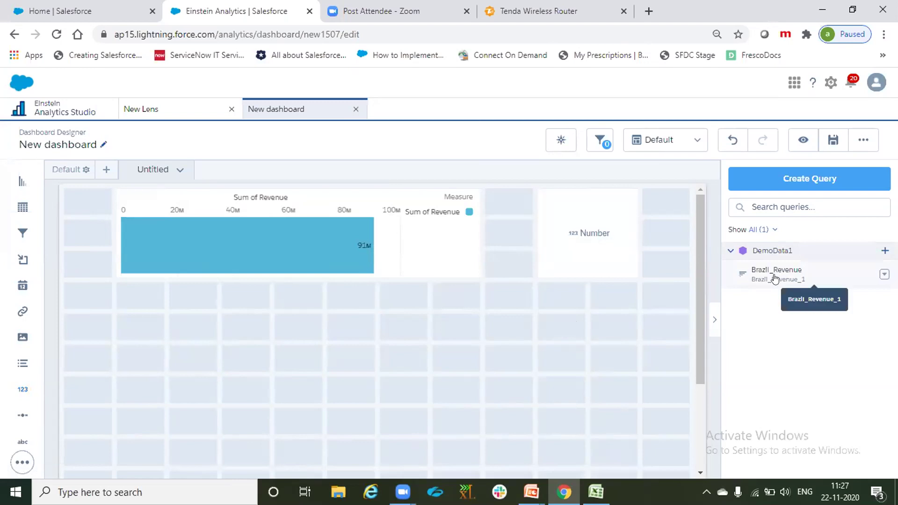
drag(775, 279, 621, 241)
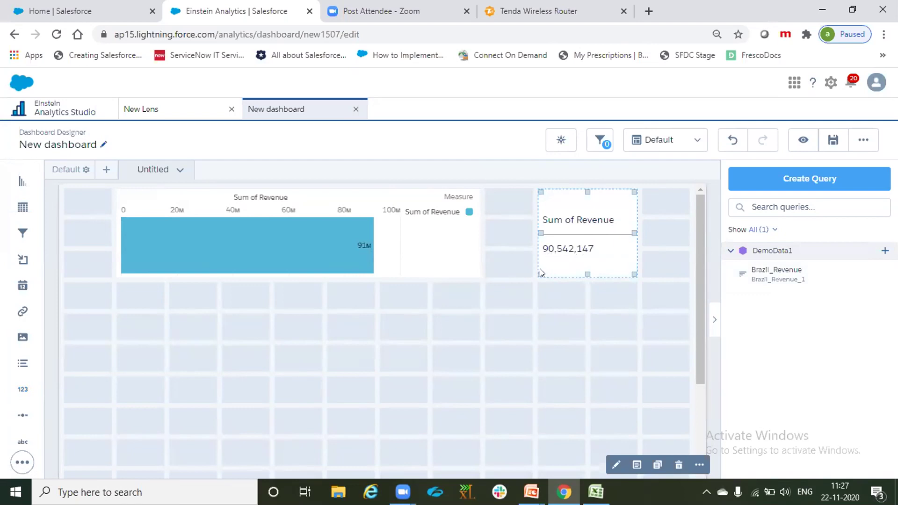
click(495, 344)
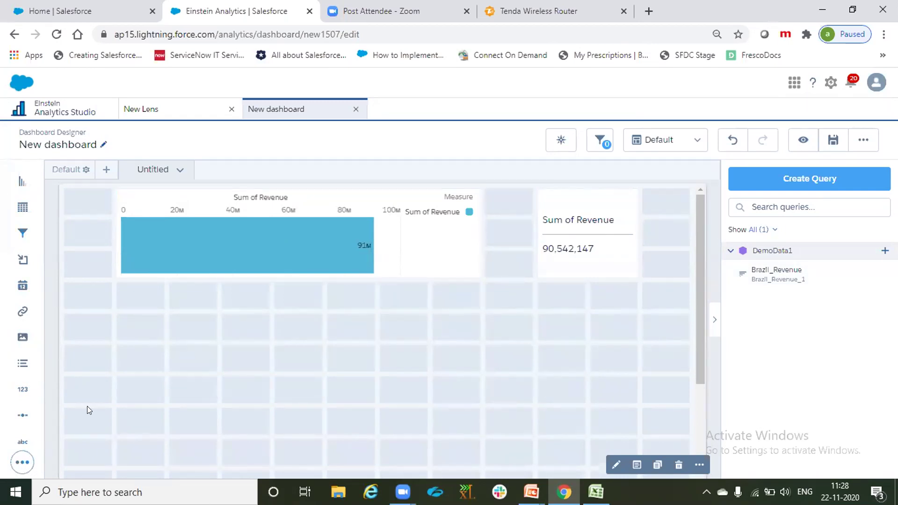
- Select the revenue chart widget and review its general properties, such as chart type, title, subtitle and font sizes
click(395, 221)
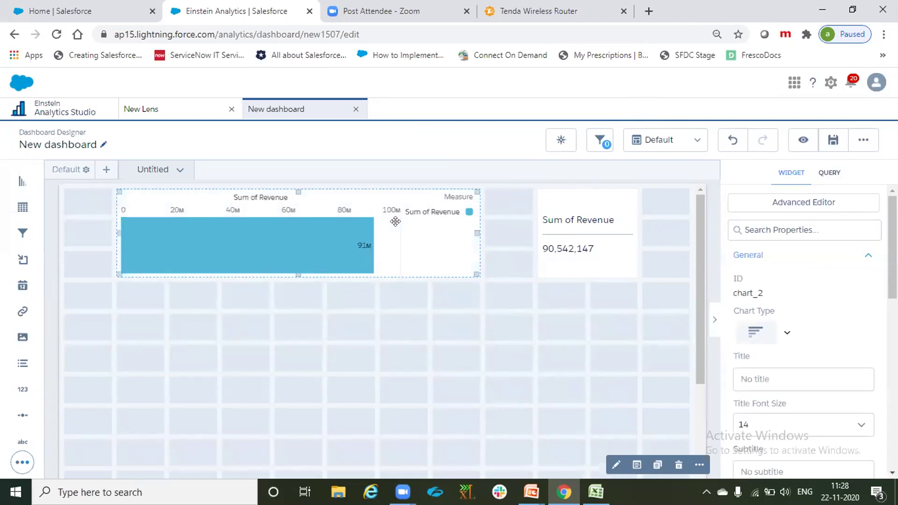
scroll(803, 251, down, 3)
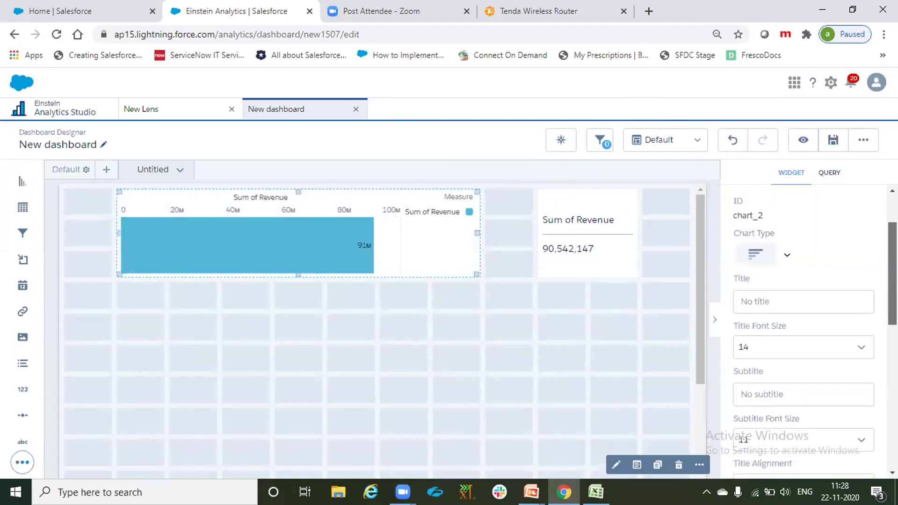
click(610, 331)
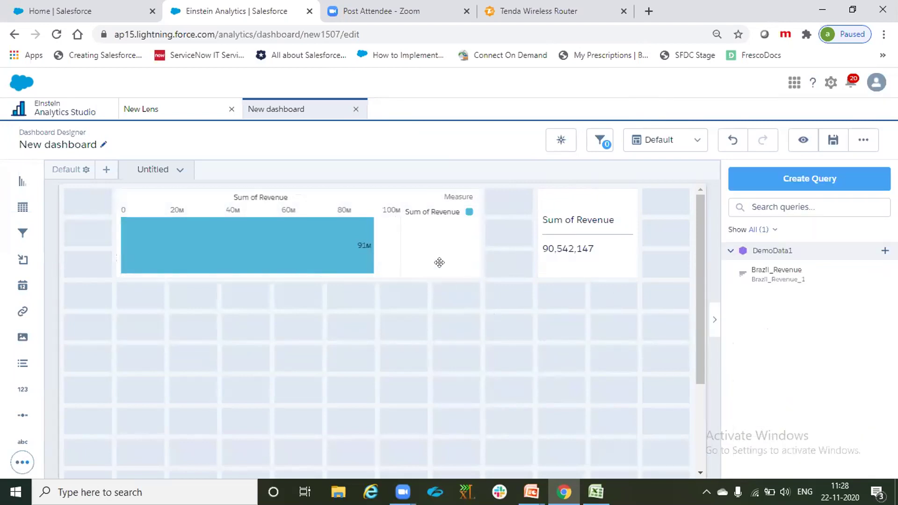
click(430, 251)
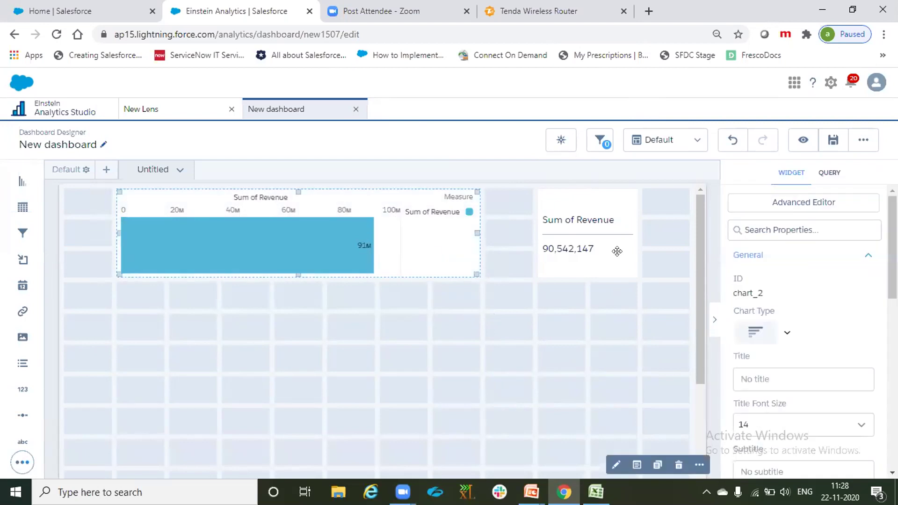
scroll(892, 248, down, 1)
scroll(803, 328, down, 8)
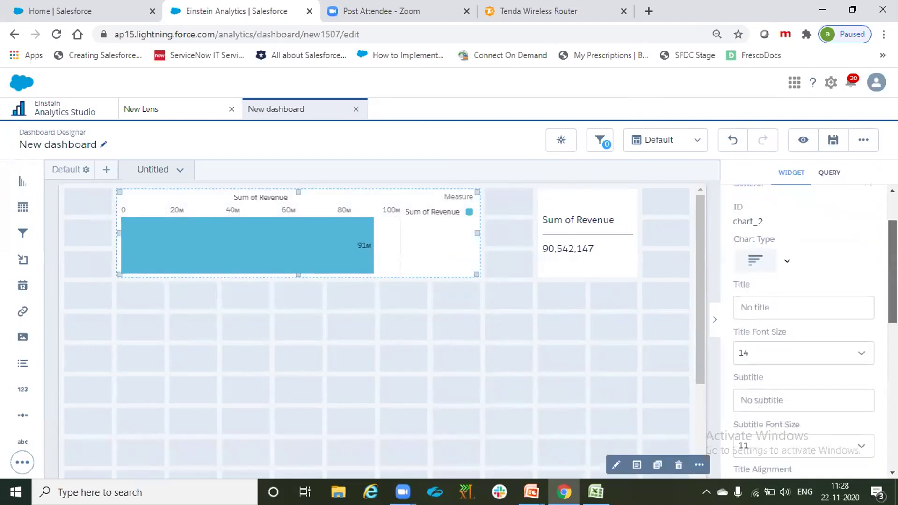
scroll(785, 406, up, 10)
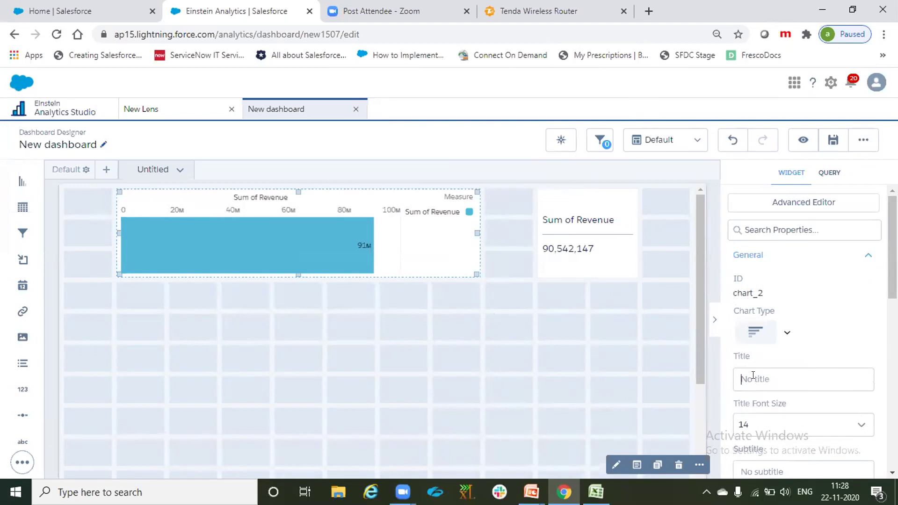
- Title the revenue chart widget "Brazil Revenue"
text(Revenue)
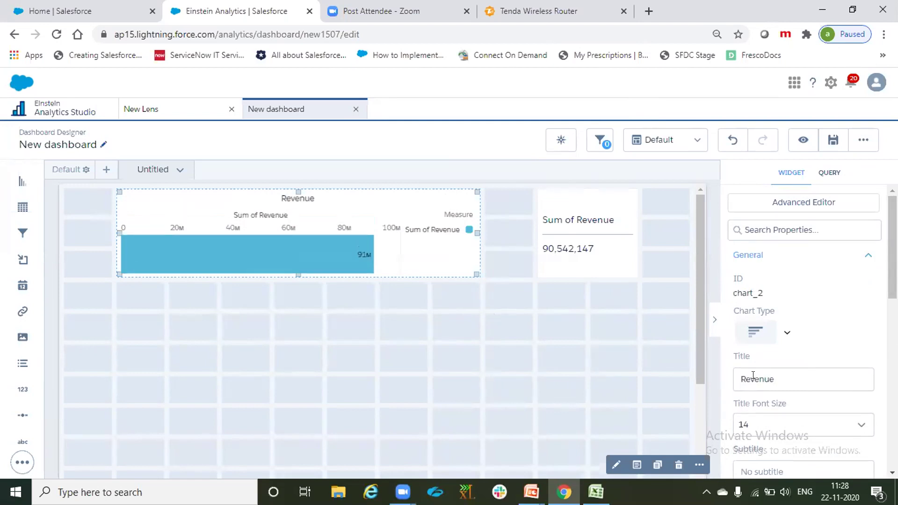
text(Brazil)
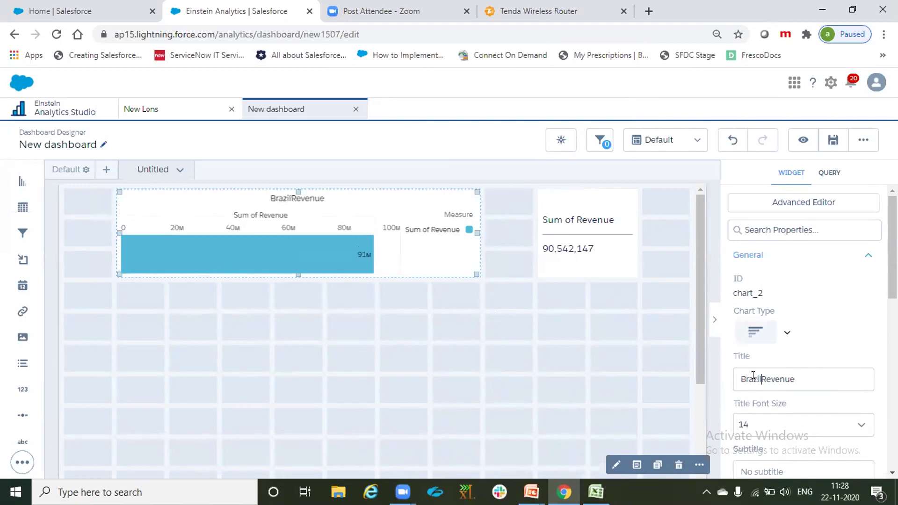
click(594, 351)
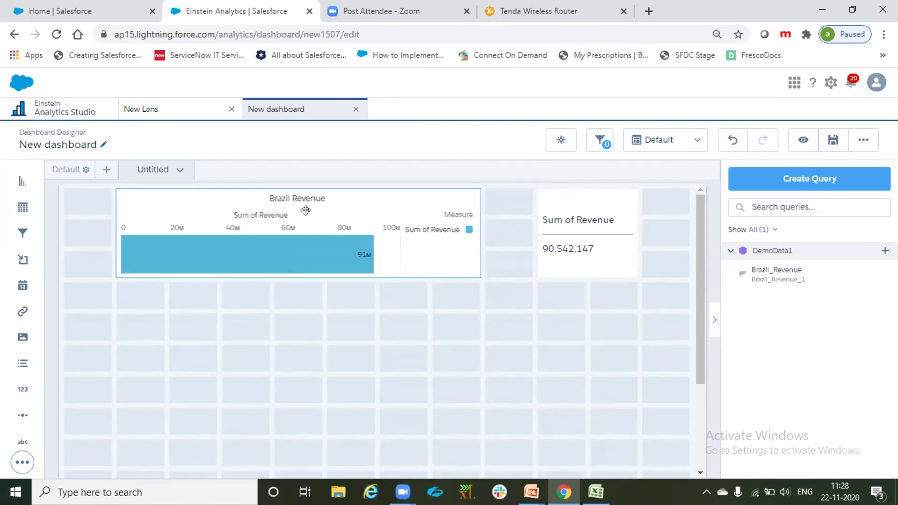
- Extend the Brazil Revenue chart widget downward so that it is six grid rows tall
click(304, 209)
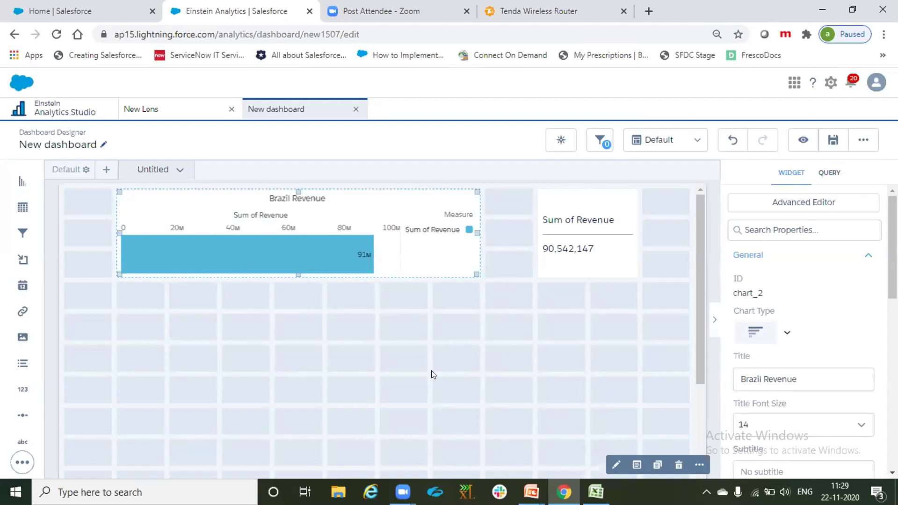
scroll(803, 289, down, 4)
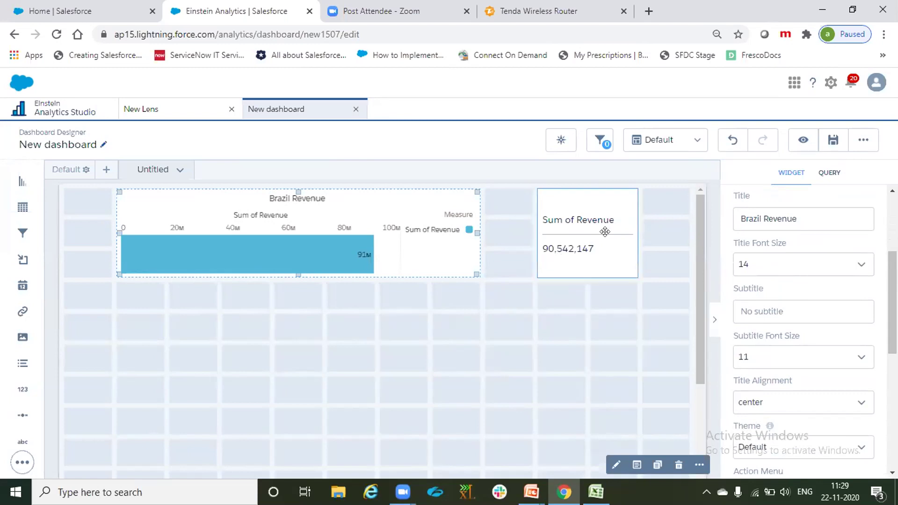
scroll(794, 258, down, 2)
scroll(764, 262, down, 5)
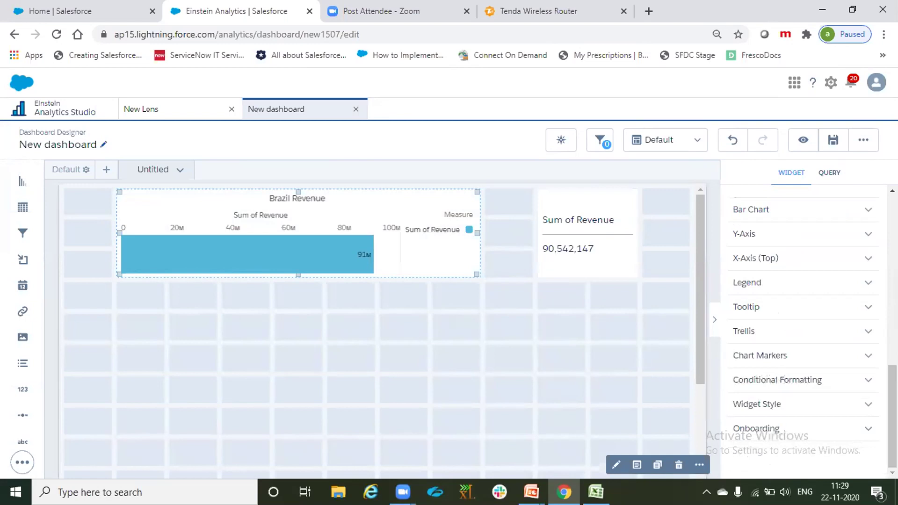
scroll(745, 220, up, 4)
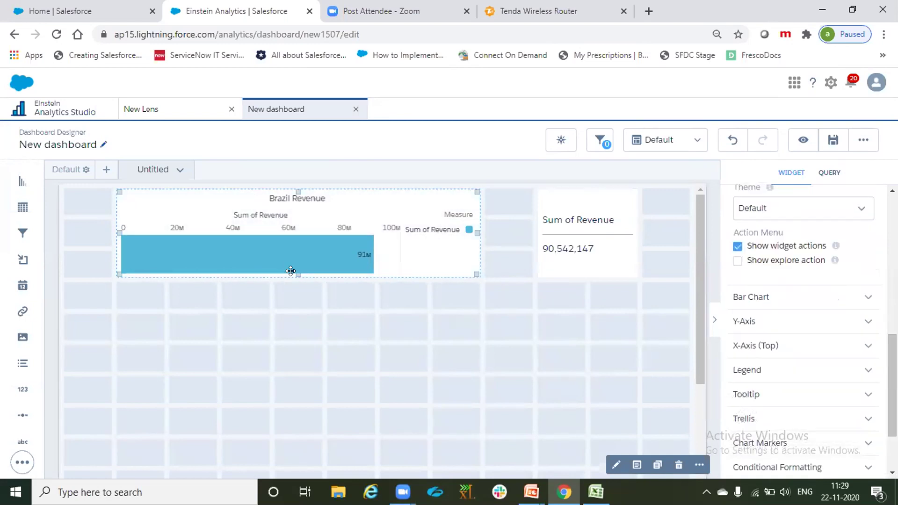
drag(290, 275, 285, 344)
click(416, 290)
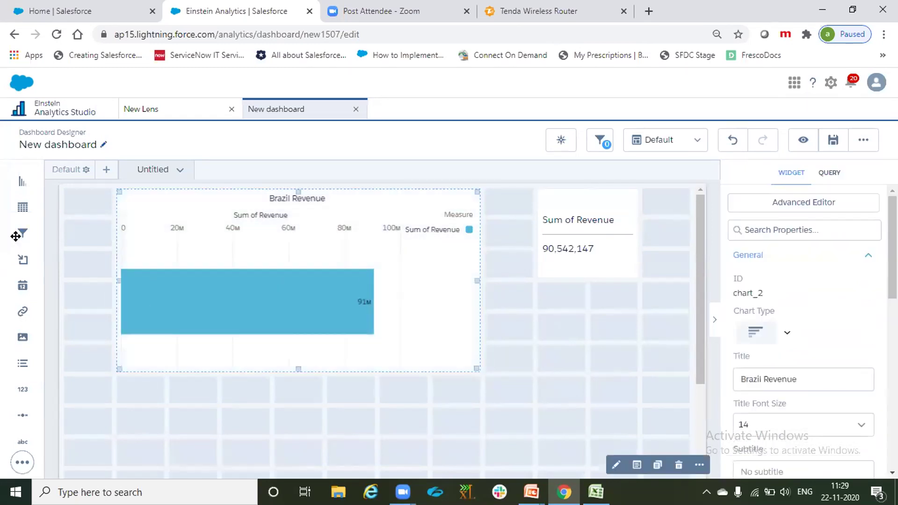
- Set the Brazil Revenue chart's title font size to 11
scroll(804, 328, down, 3)
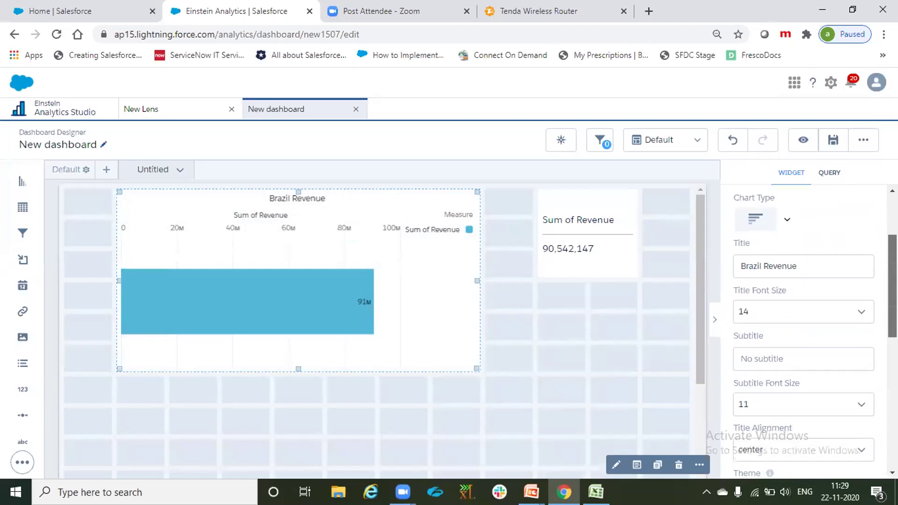
scroll(804, 327, down, 7)
scroll(803, 328, up, 2)
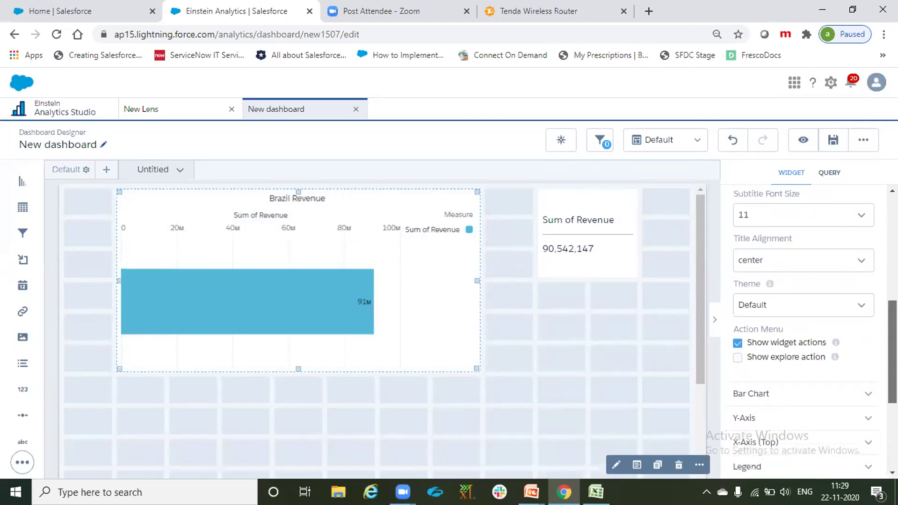
scroll(803, 328, up, 1)
scroll(803, 327, up, 3)
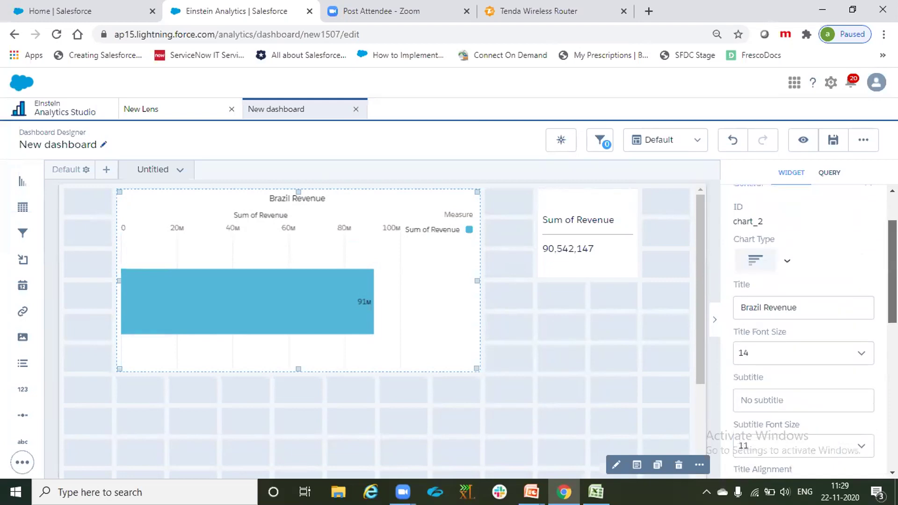
scroll(804, 327, down, 1)
click(766, 292)
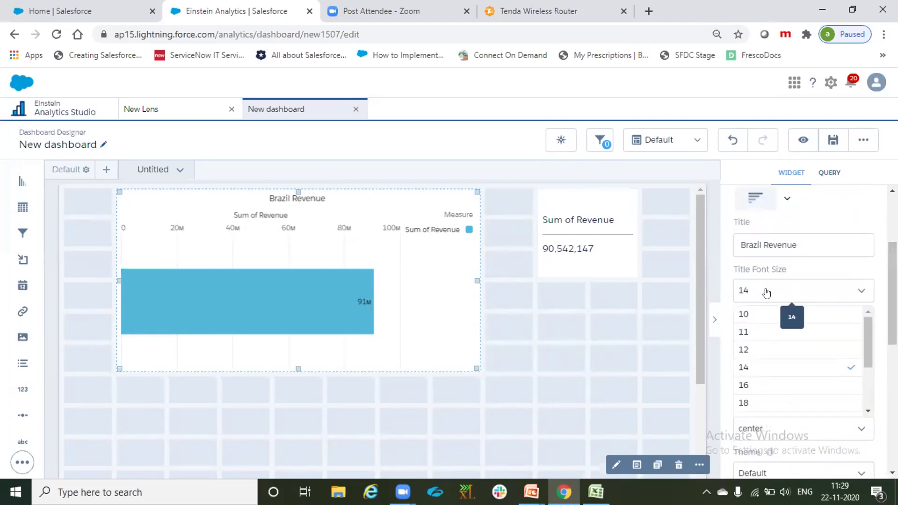
click(766, 291)
click(767, 291)
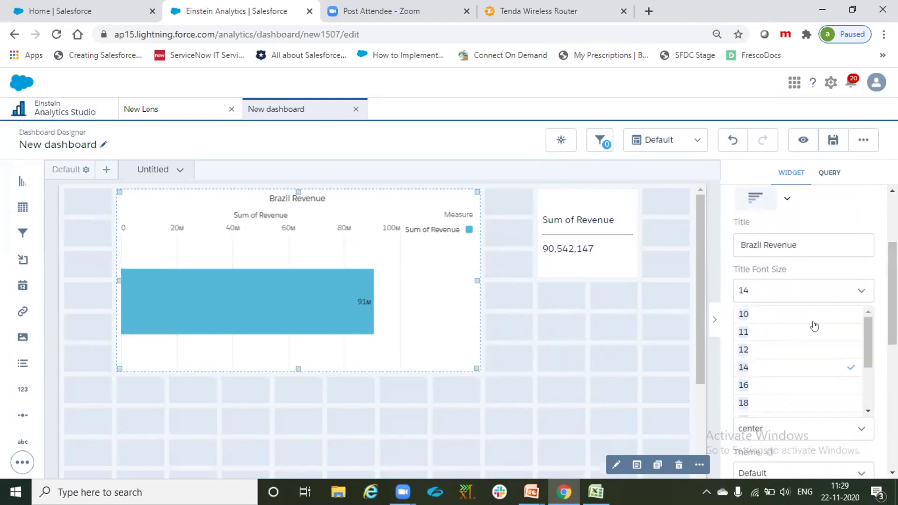
click(837, 333)
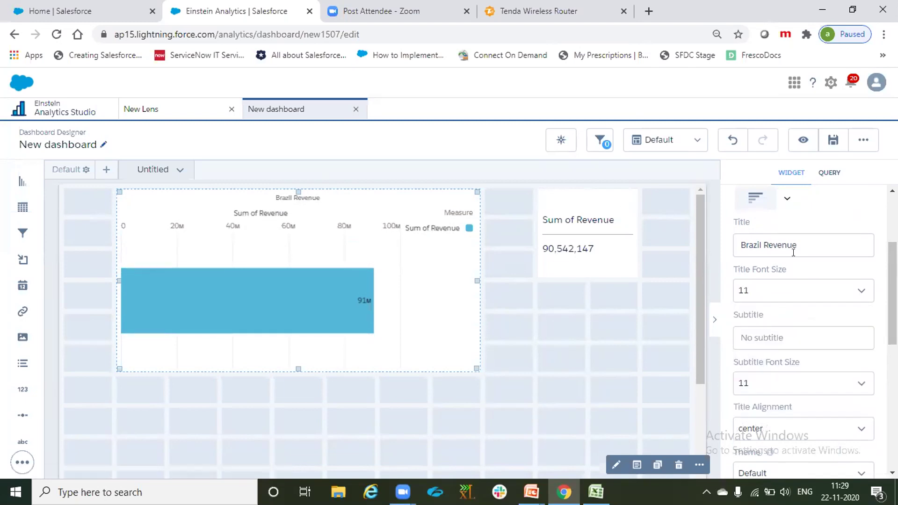
- Set the Brazil Revenue chart's title font size to 20
click(782, 290)
drag(864, 352, 863, 394)
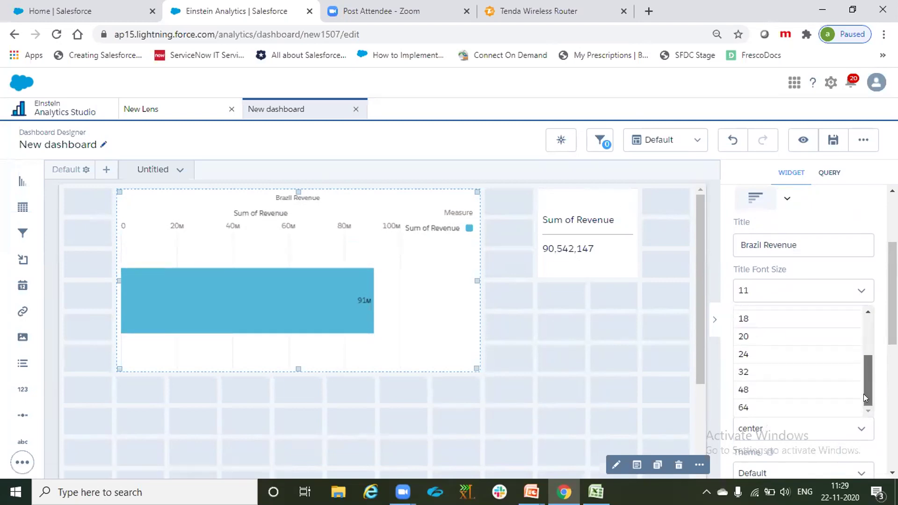
click(784, 337)
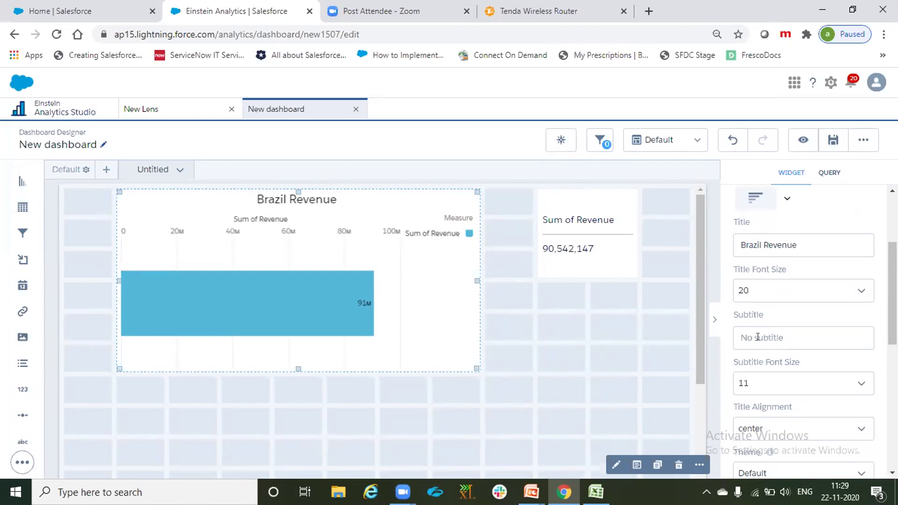
- Add the subtitle "Sum of Revenue" to the chart and set the subtitle font size to 14
text(Su)
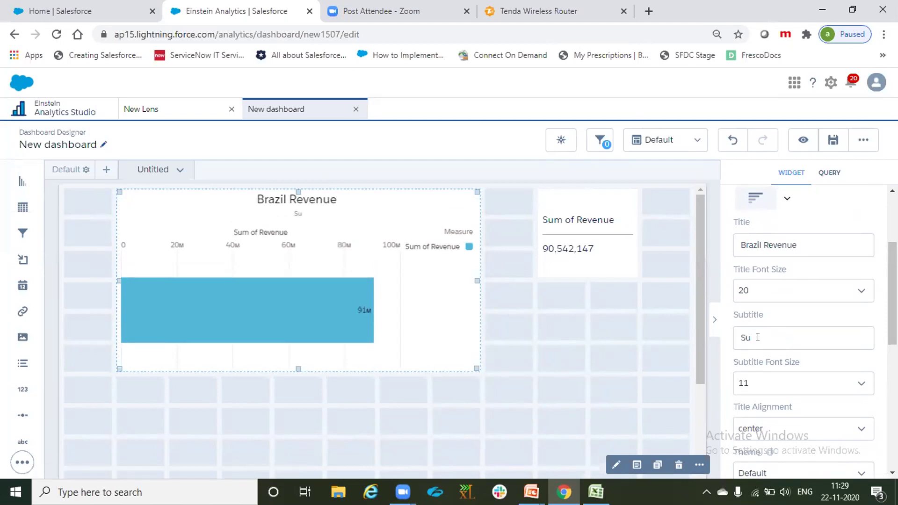
text(m of Revenue)
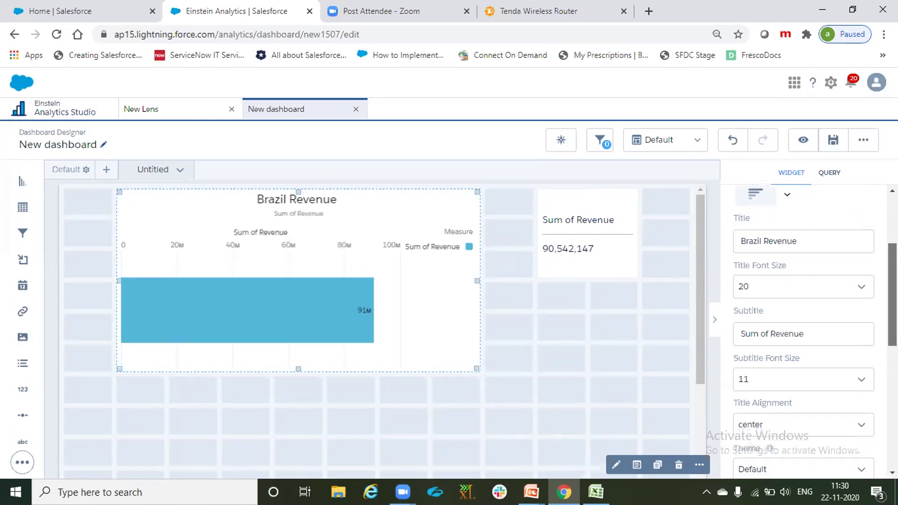
scroll(753, 274, down, 3)
click(754, 268)
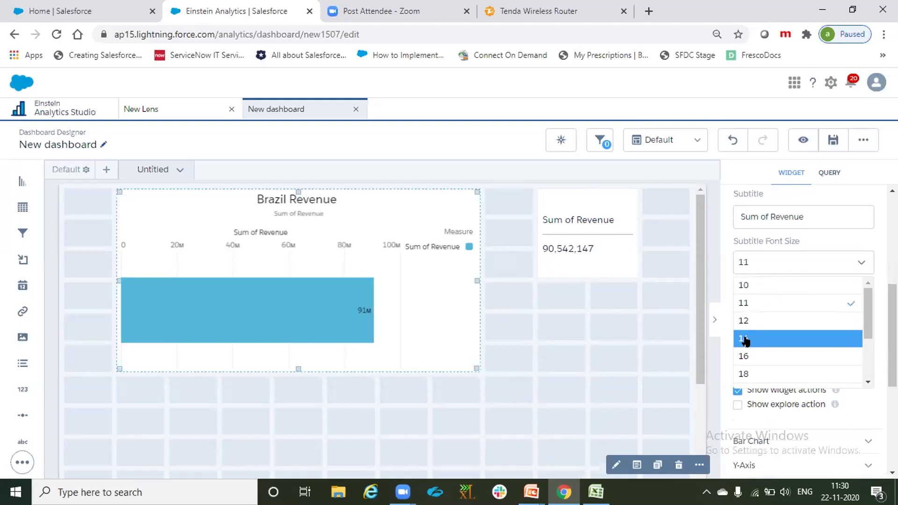
click(753, 337)
- Try the Dark and Light themes on the Brazil Revenue chart and restore the Default theme
scroll(762, 335, down, 1)
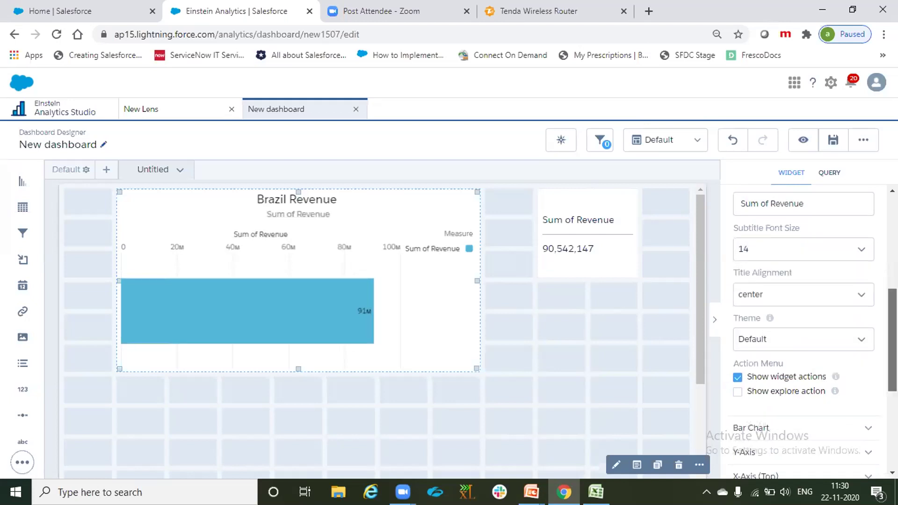
click(774, 261)
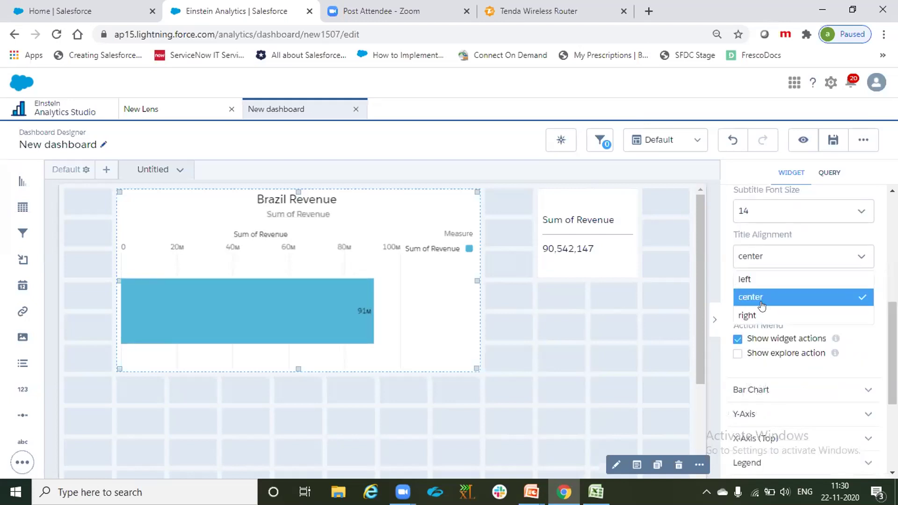
click(772, 262)
click(771, 301)
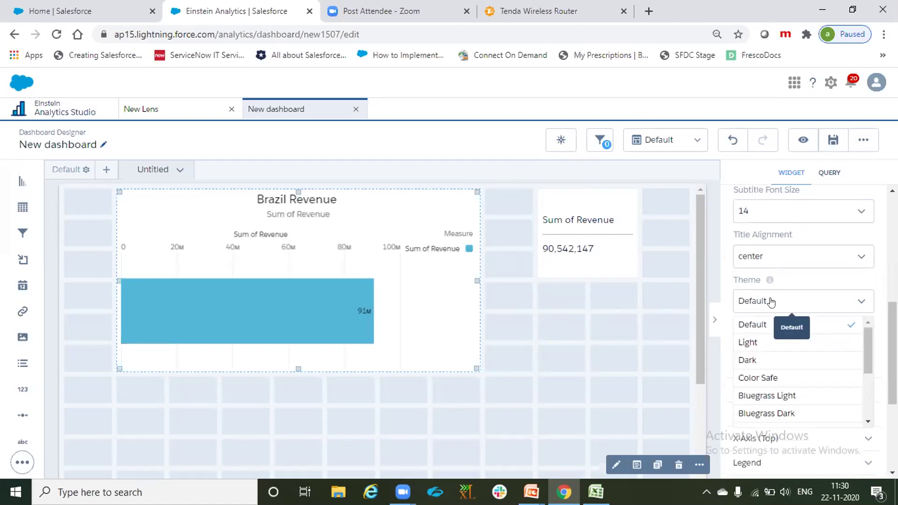
click(758, 360)
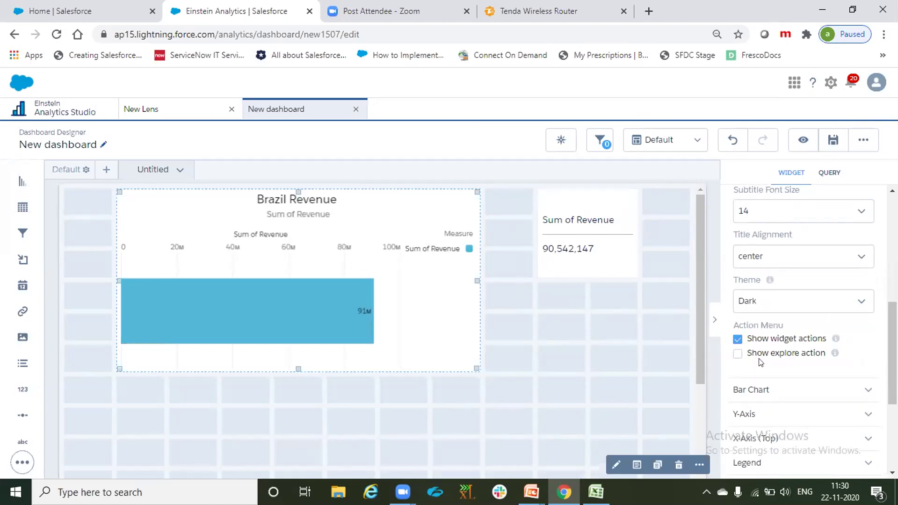
click(756, 301)
click(751, 343)
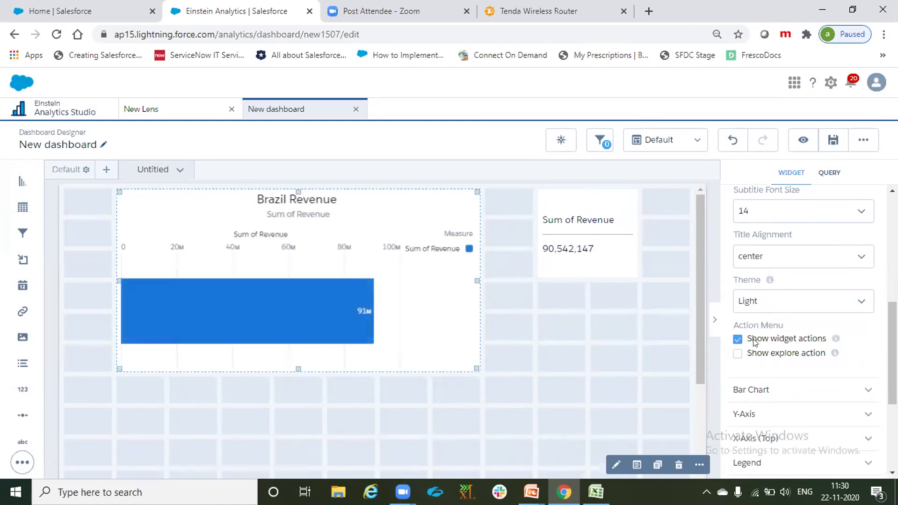
click(756, 303)
click(752, 324)
click(756, 302)
click(860, 311)
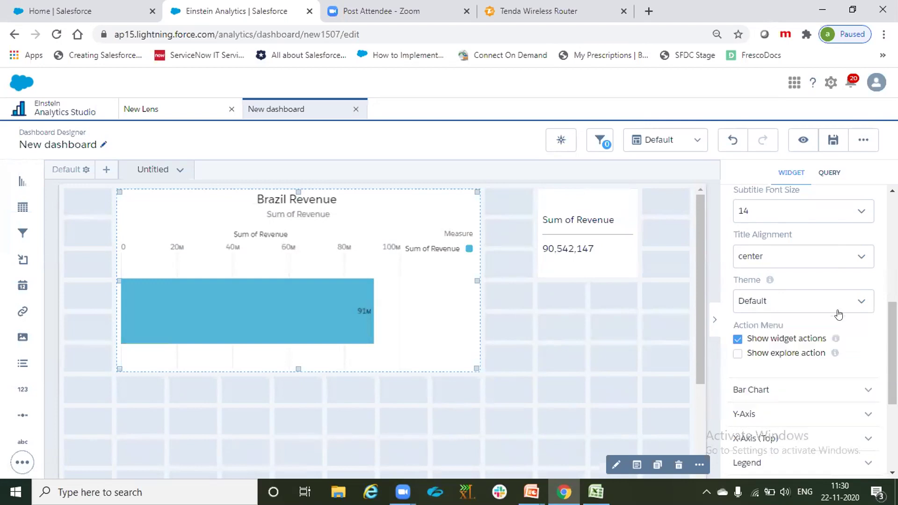
- Review the revenue chart's Bar Chart settings and its remaining property sections
scroll(838, 315, down, 4)
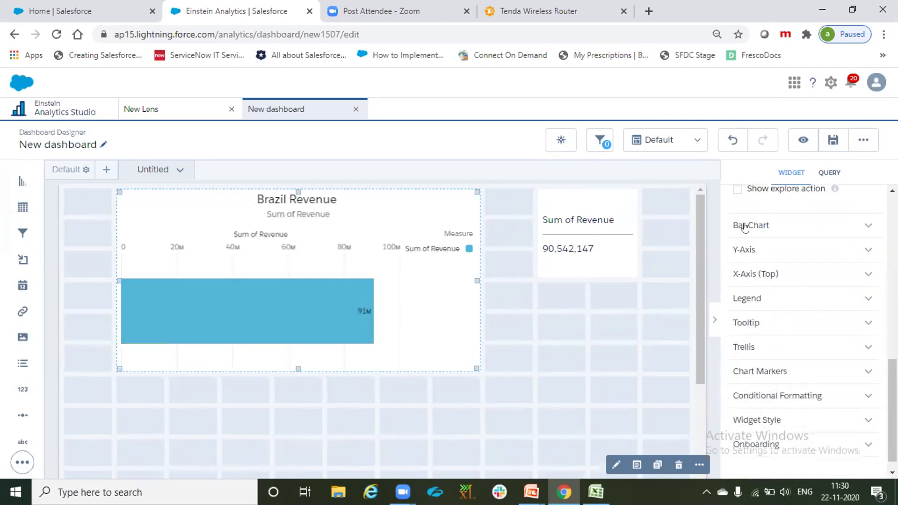
click(750, 227)
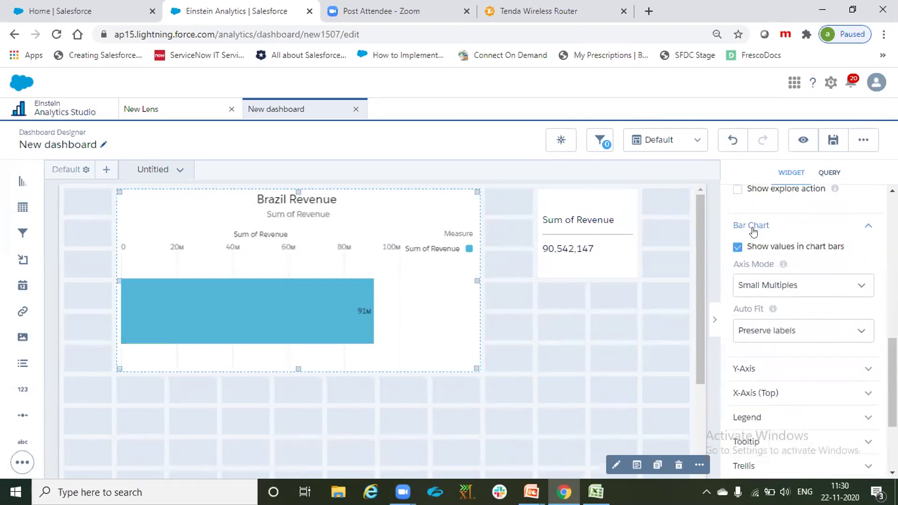
click(754, 227)
scroll(892, 411, down, 1)
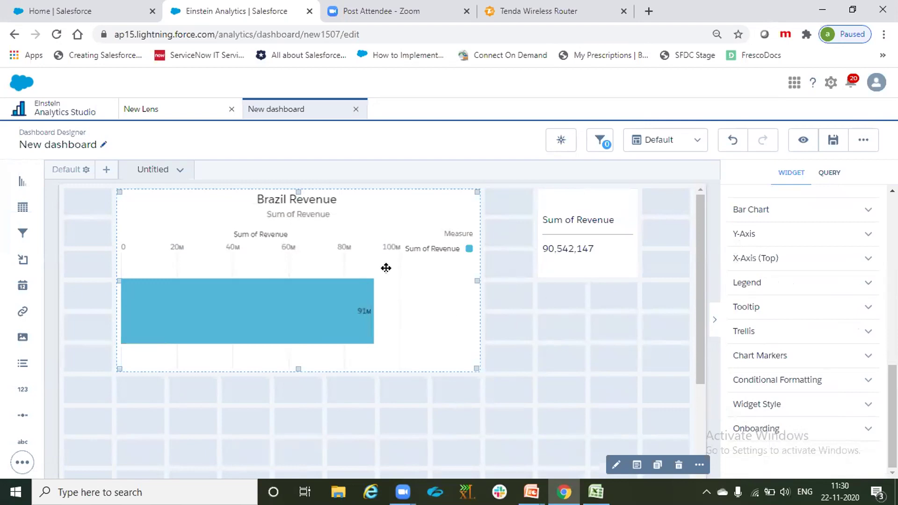
- Change the number widget's title to "Brazil Revenue"
click(597, 197)
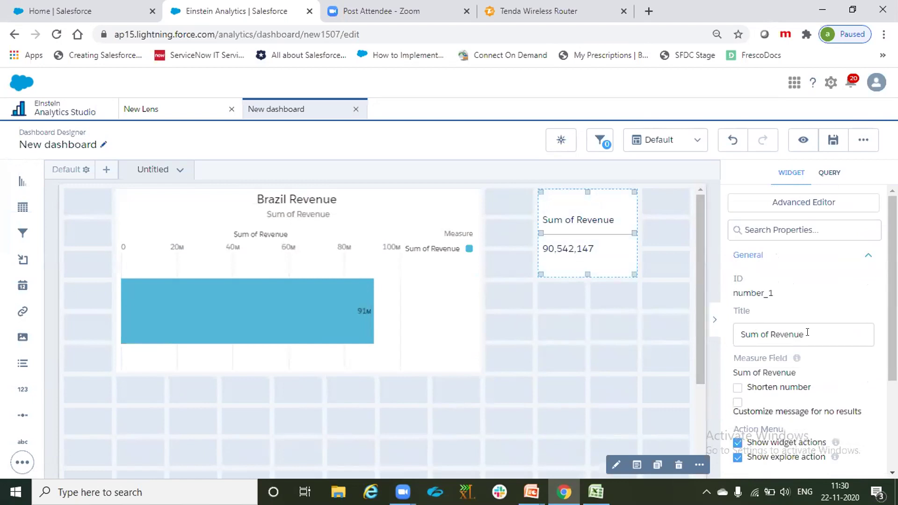
drag(807, 333, 614, 340)
text(B)
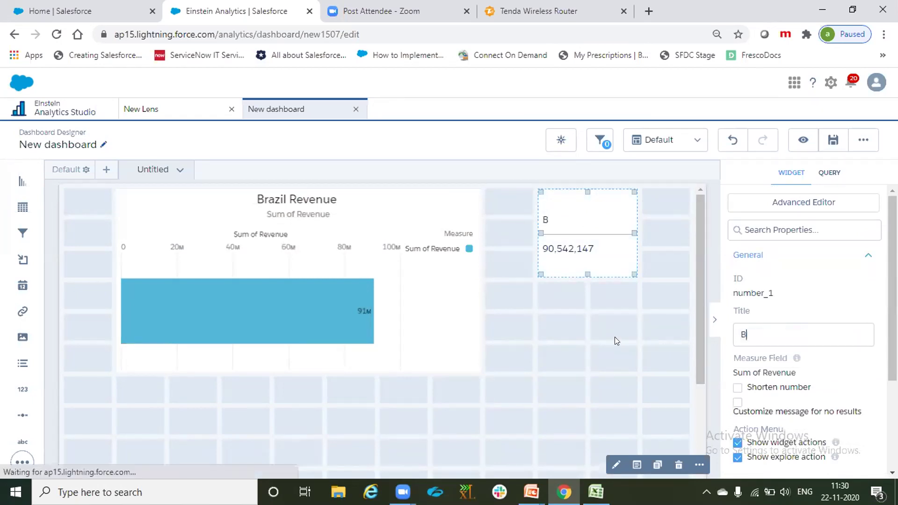
text(rzail Revenue)
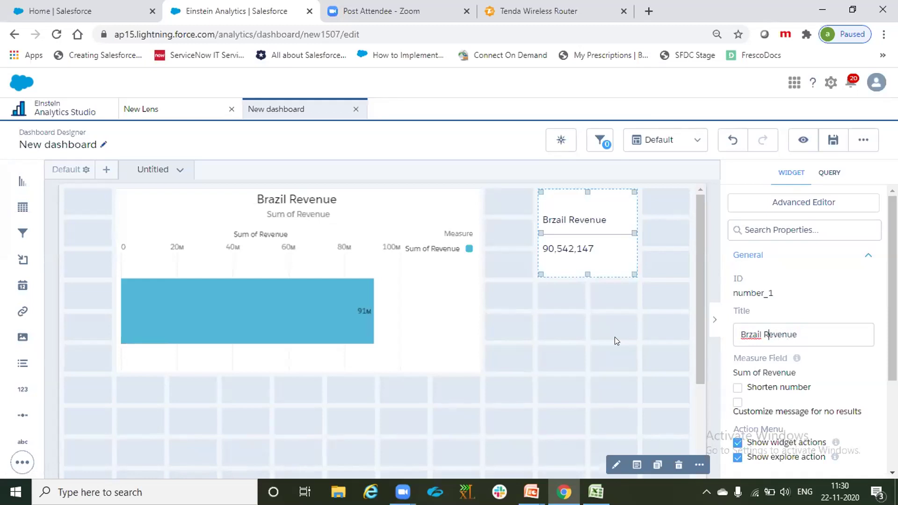
key(BackSpace)
key(Right)
text(z)
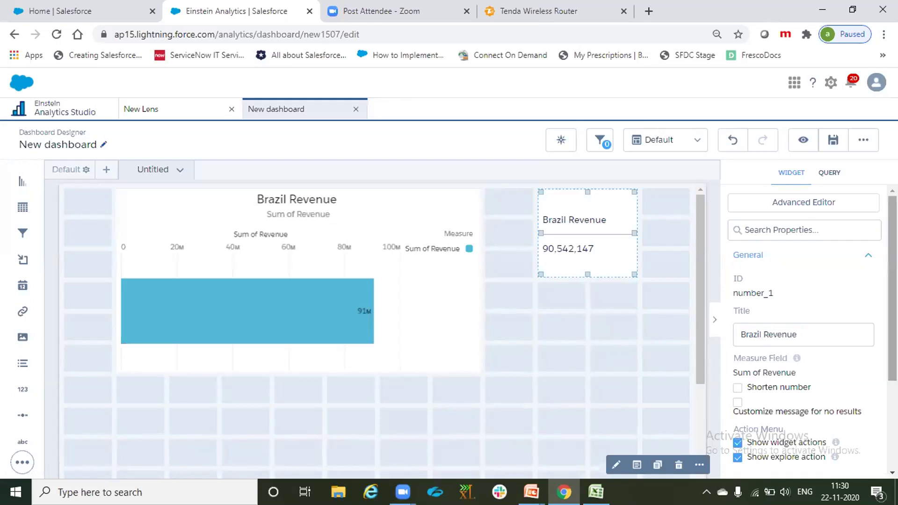
- Turn on number shortening for the number widget and enlarge it to three grid columns by four rows
click(737, 388)
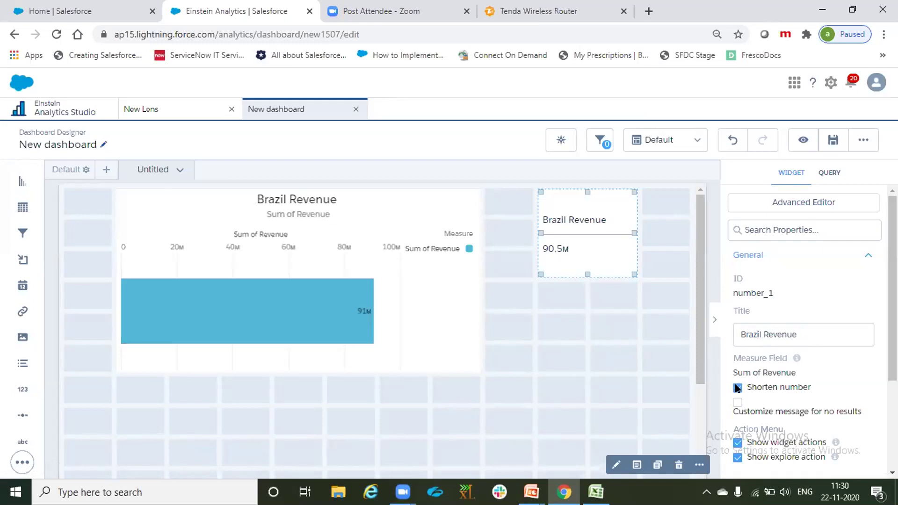
drag(629, 277, 645, 289)
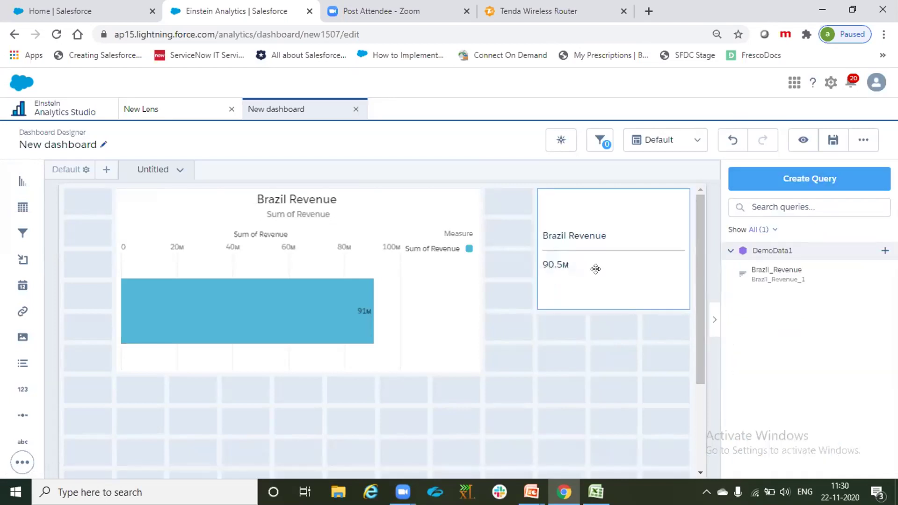
- Give the Brazil Revenue number widget the light greyish-blue background color from the preset palette
click(633, 254)
scroll(824, 403, down, 3)
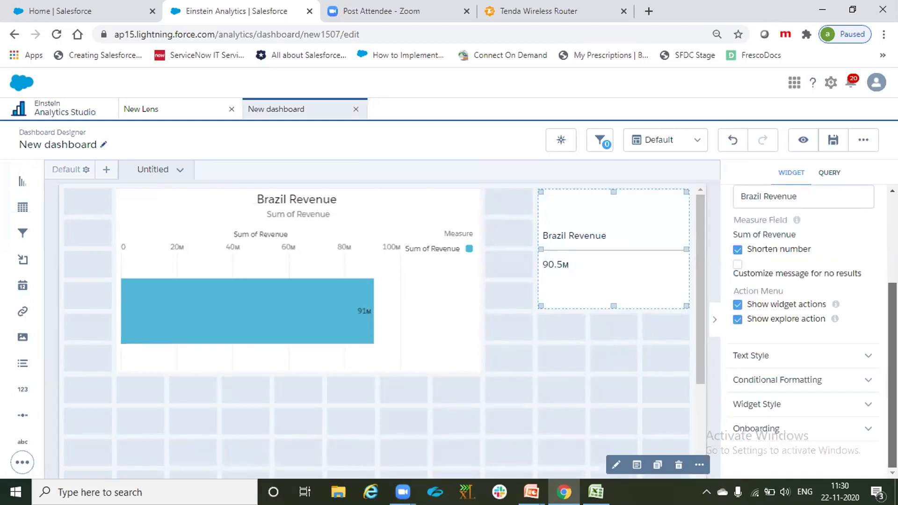
click(799, 405)
scroll(767, 327, down, 4)
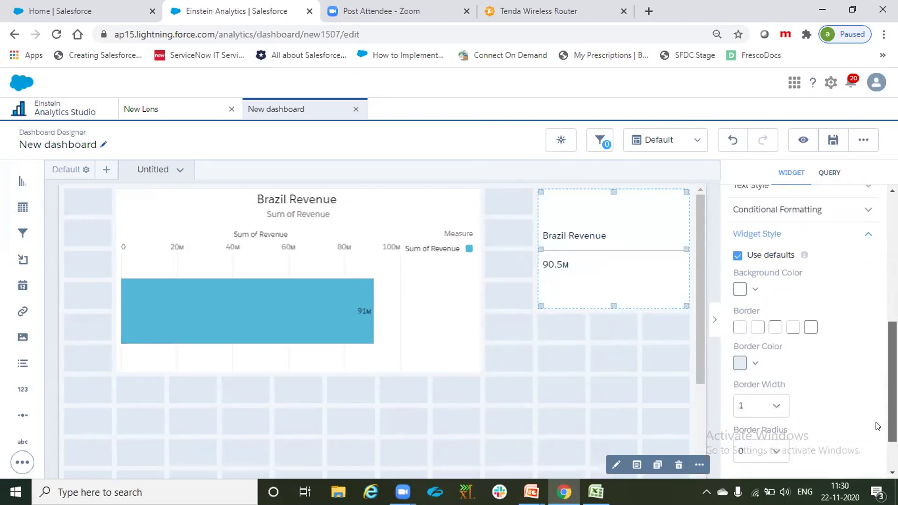
click(753, 284)
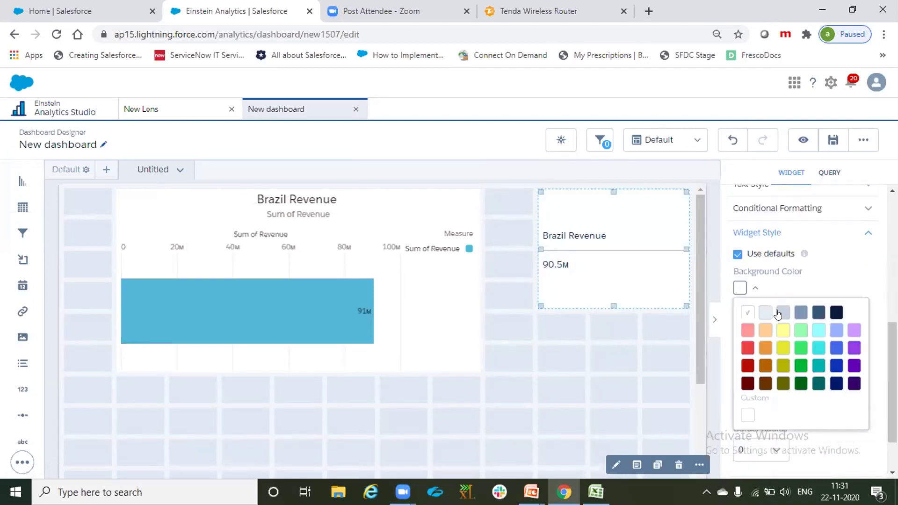
click(778, 313)
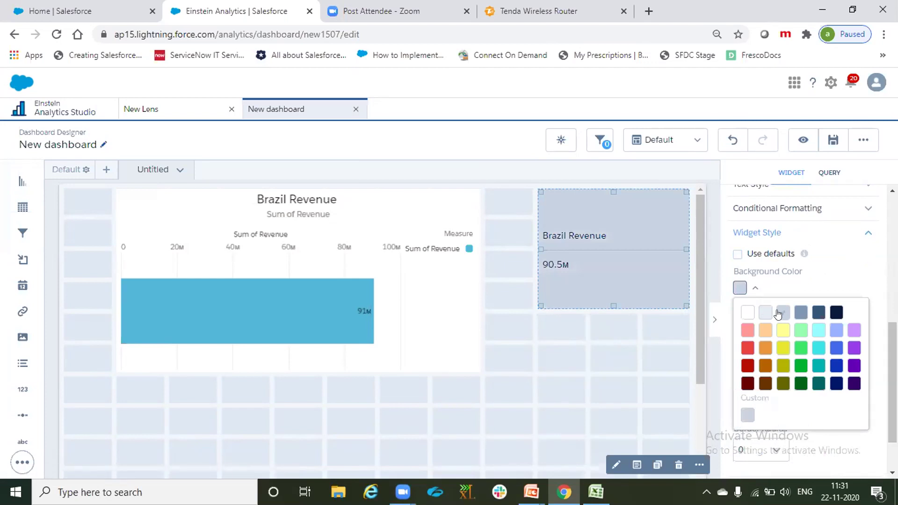
click(752, 289)
- Shrink the Brazil Revenue chart to six grid columns by four rows and place it directly beside the number widget
click(468, 357)
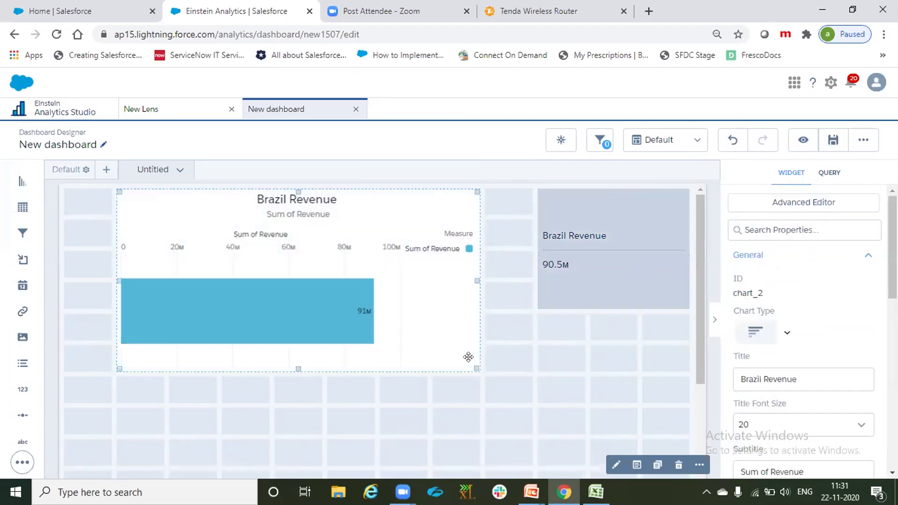
drag(473, 365, 427, 304)
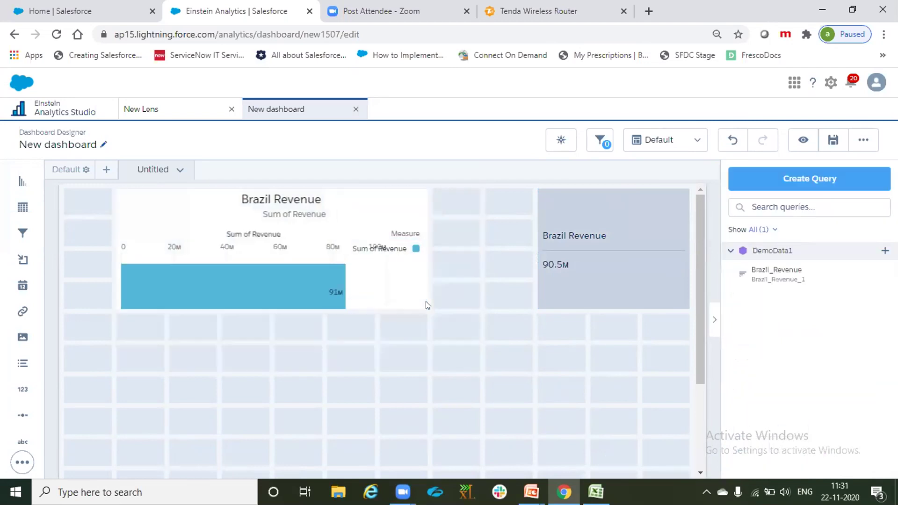
click(565, 263)
scroll(868, 331, down, 3)
scroll(860, 331, up, 3)
click(442, 360)
click(227, 220)
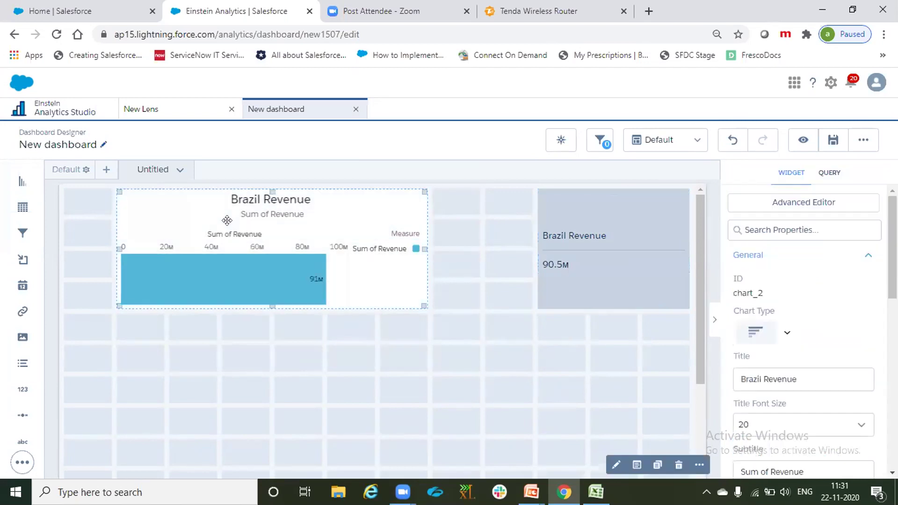
drag(227, 221, 241, 240)
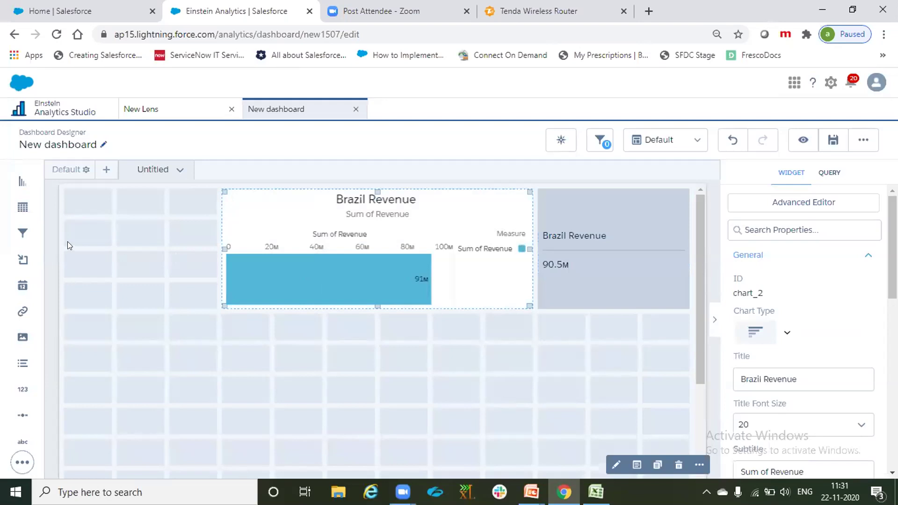
click(126, 267)
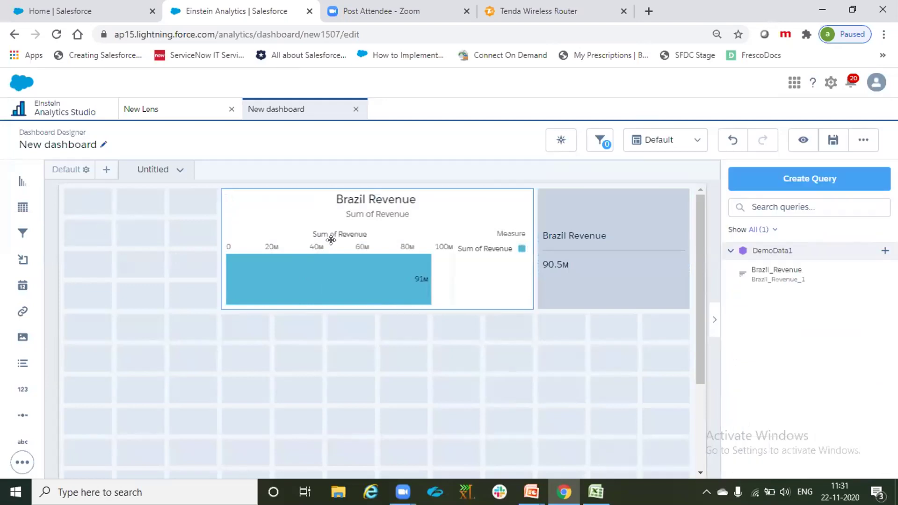
- Remove the Country filter for Brazil from the New Lens and return to its data fields
click(150, 109)
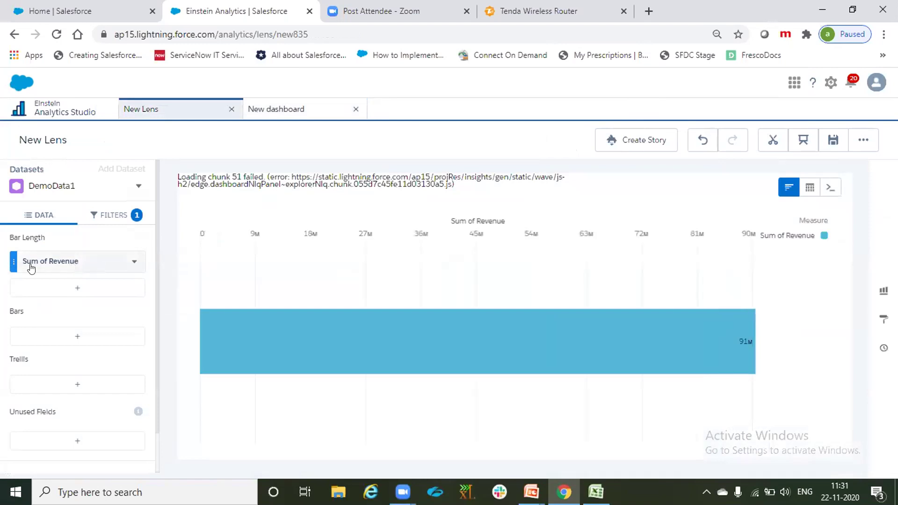
click(121, 216)
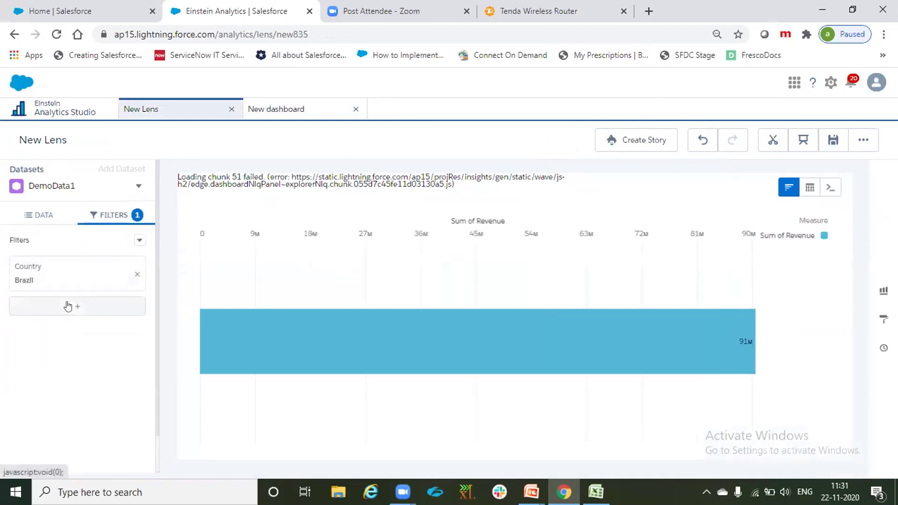
click(136, 276)
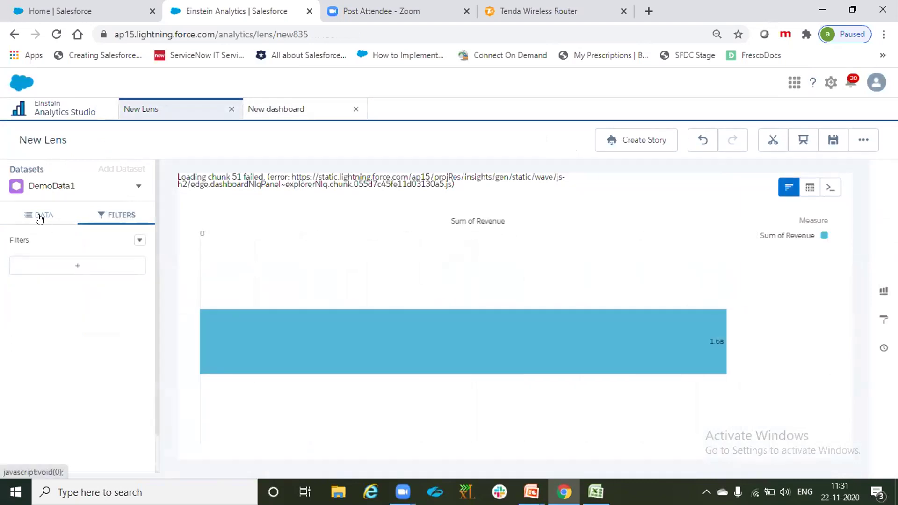
click(39, 218)
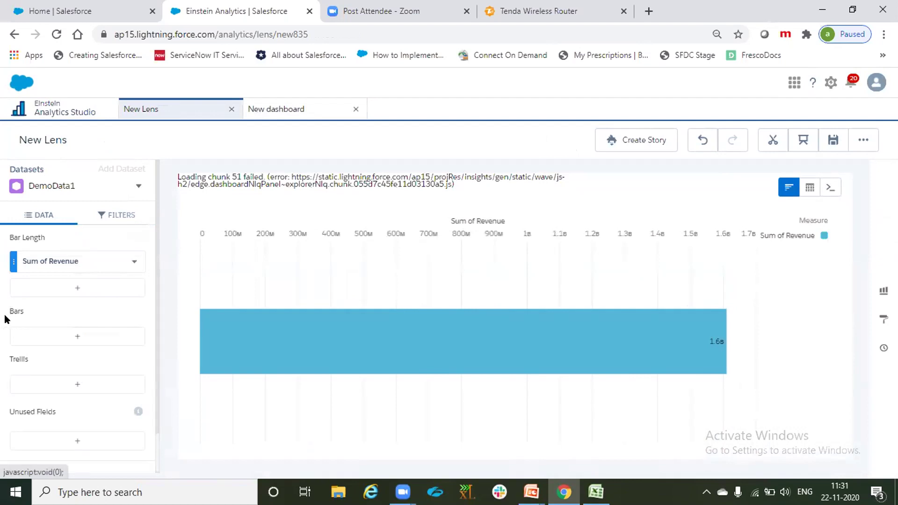
- Try grouping the lens's revenue bars by Country, then delete that grouping and inspect the total revenue bar
click(79, 335)
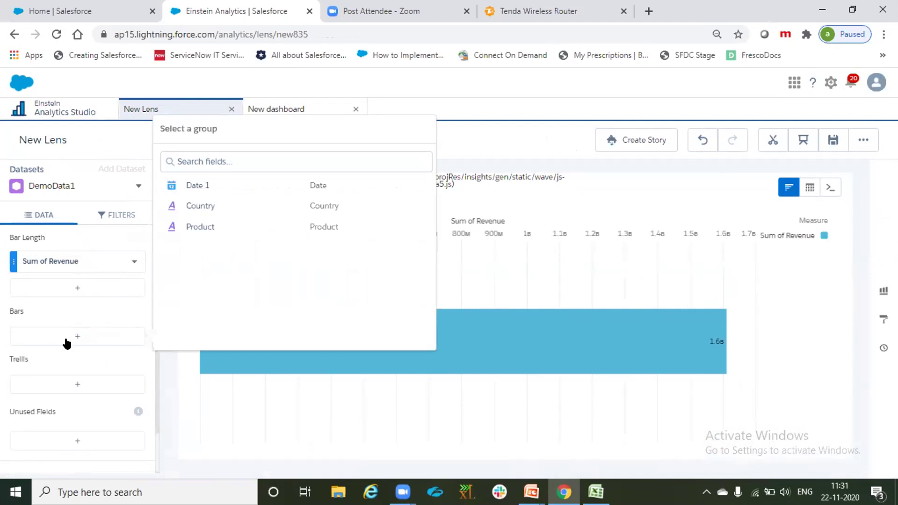
click(221, 202)
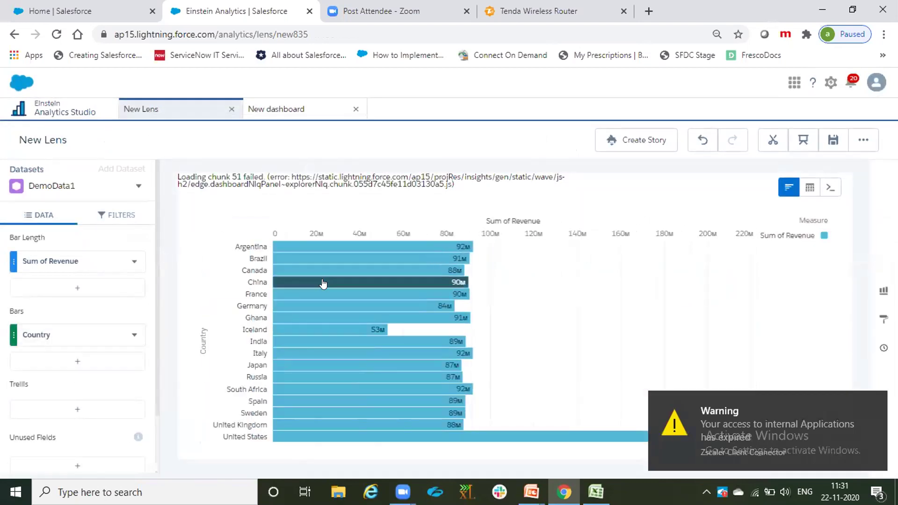
click(876, 403)
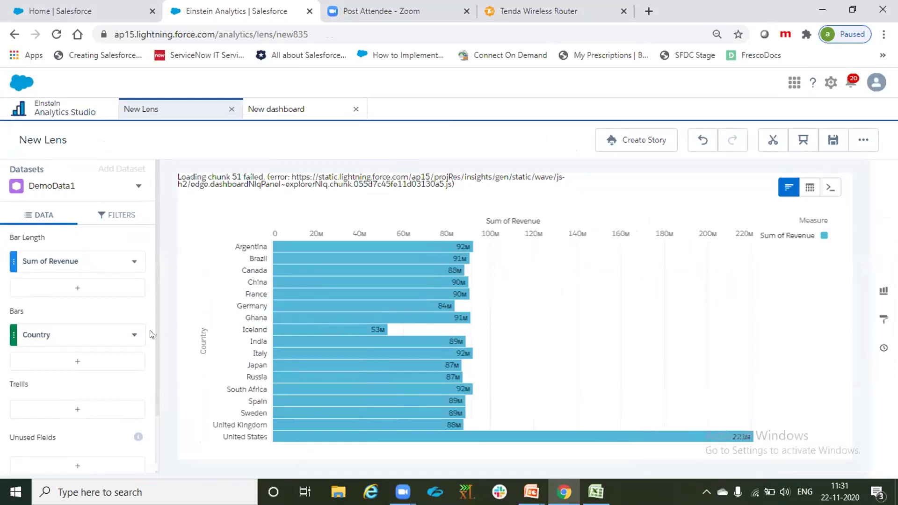
click(132, 335)
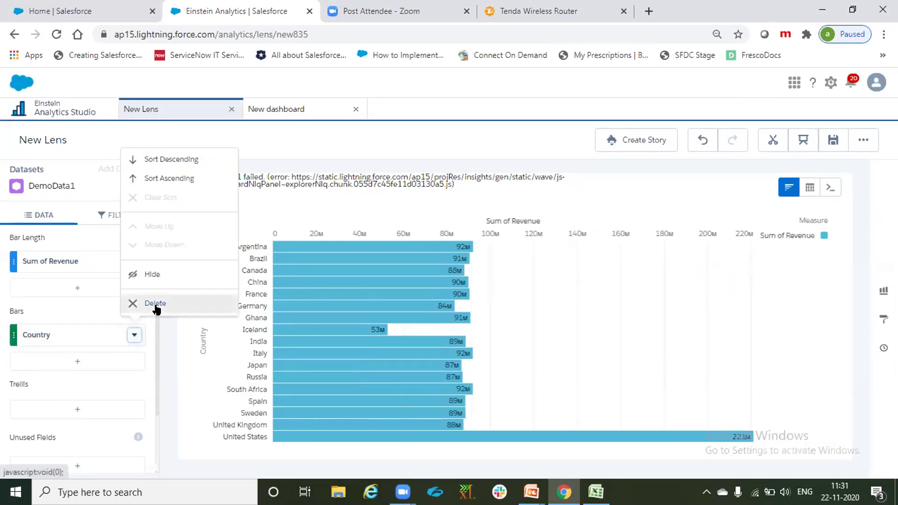
click(140, 305)
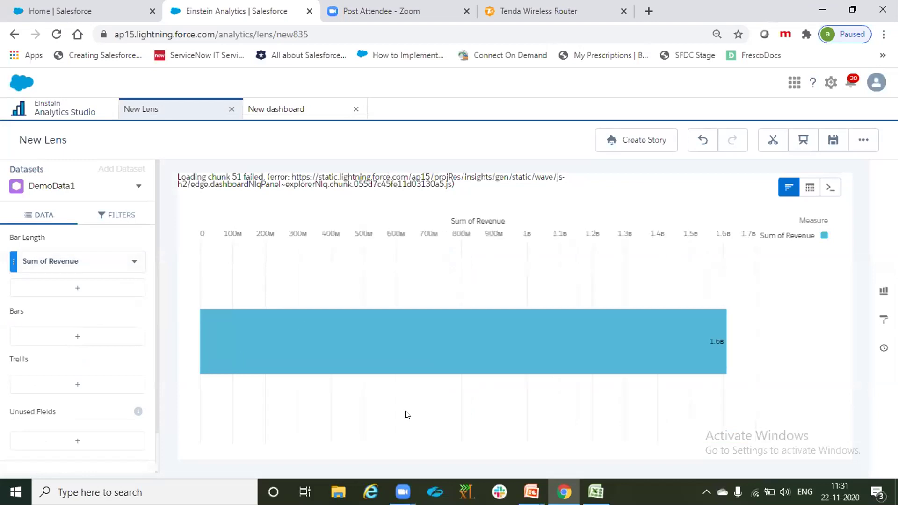
mouse_move(388, 349)
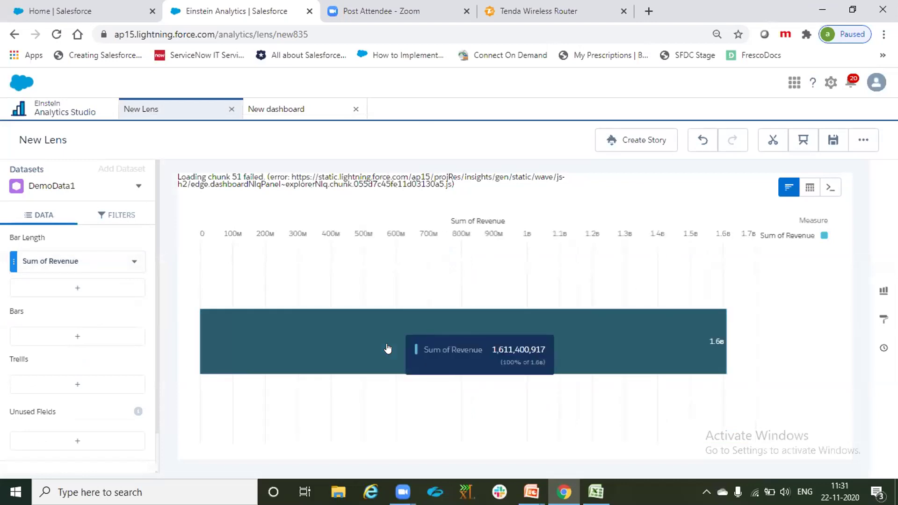
- Group the lens's Sum of Revenue bars by Country
click(72, 341)
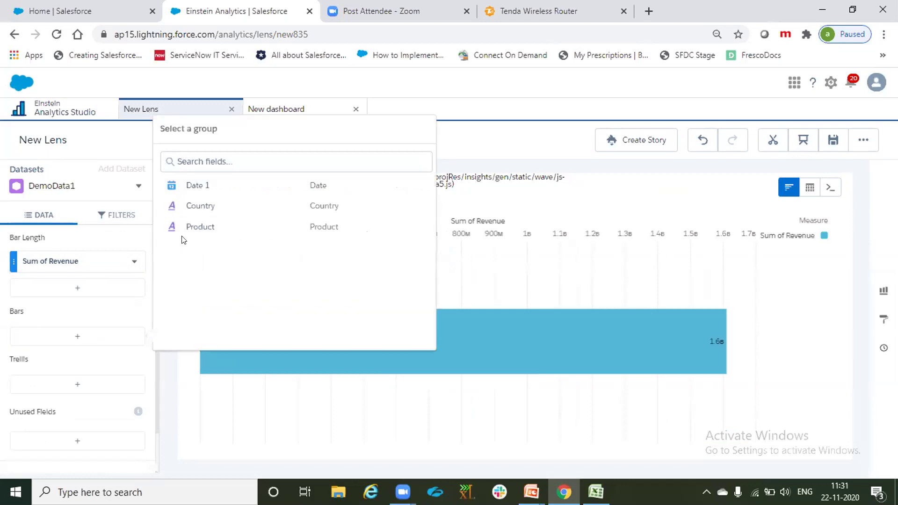
click(204, 209)
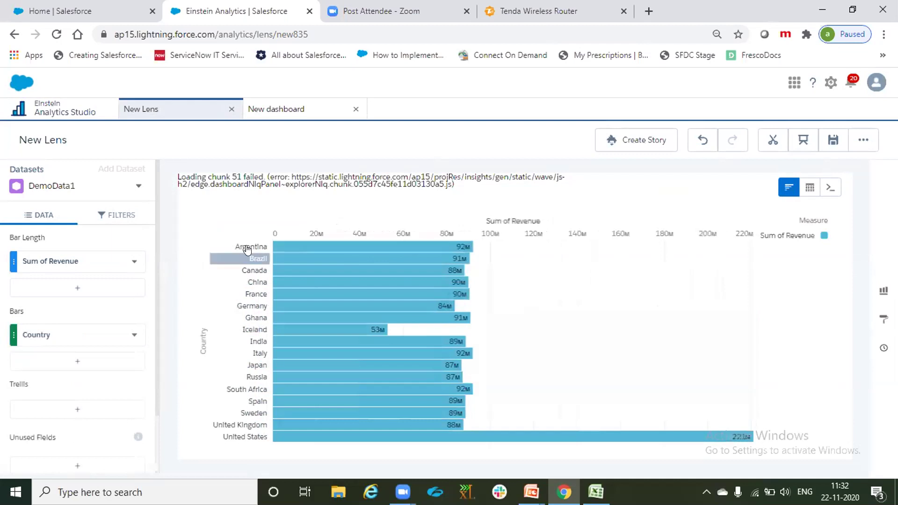
mouse_move(392, 264)
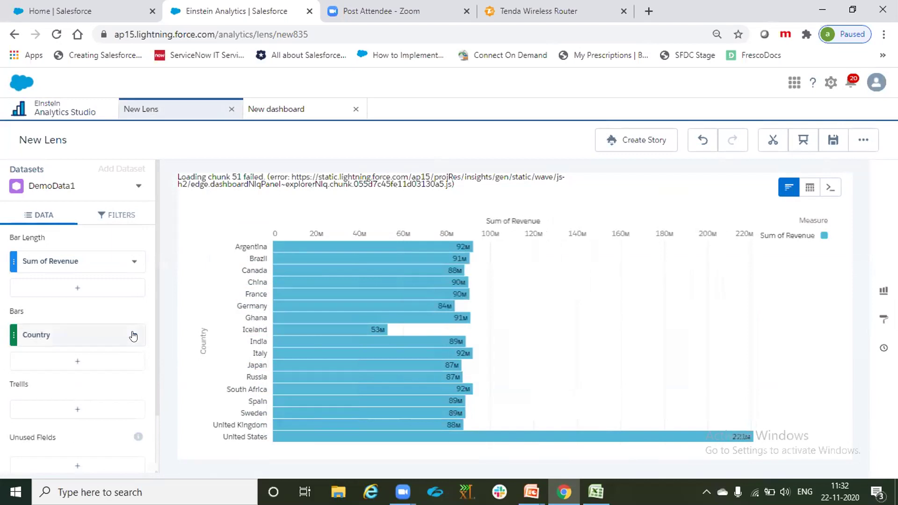
- Sort the lens by Country descending, then sort it by Sum of Revenue descending instead
click(135, 335)
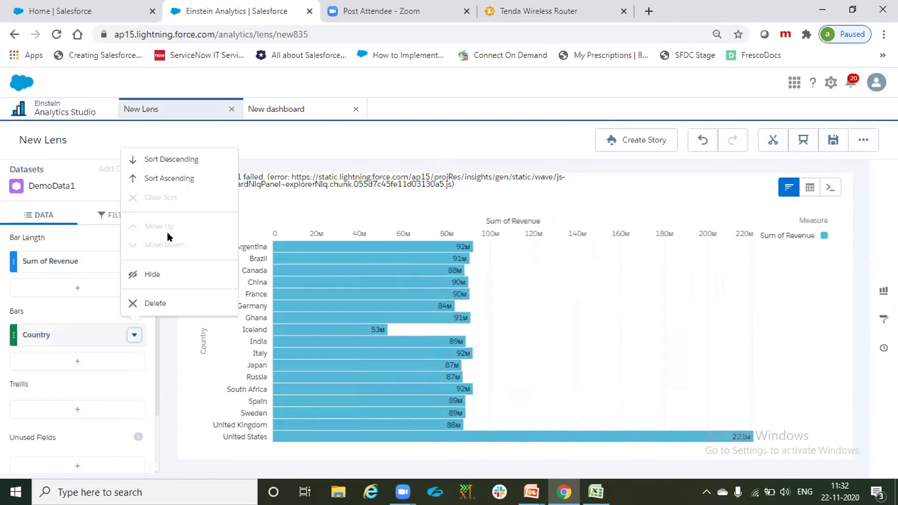
click(190, 161)
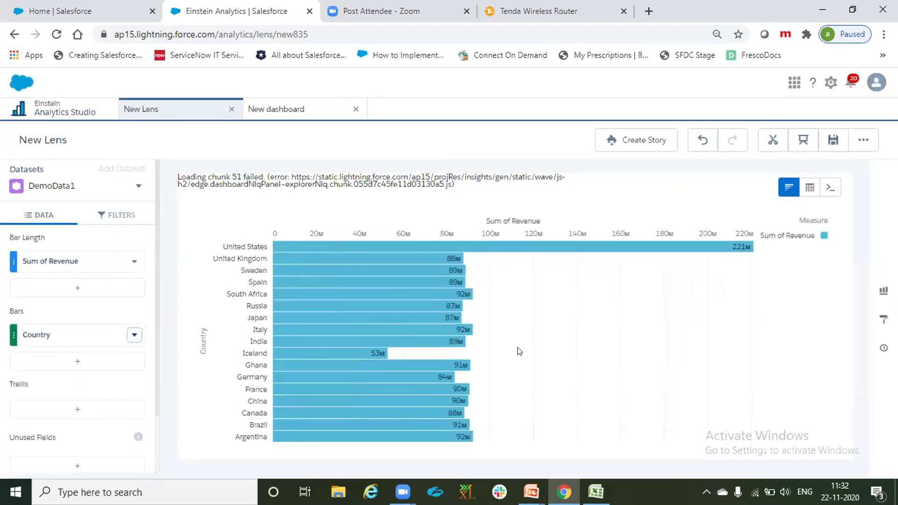
click(133, 261)
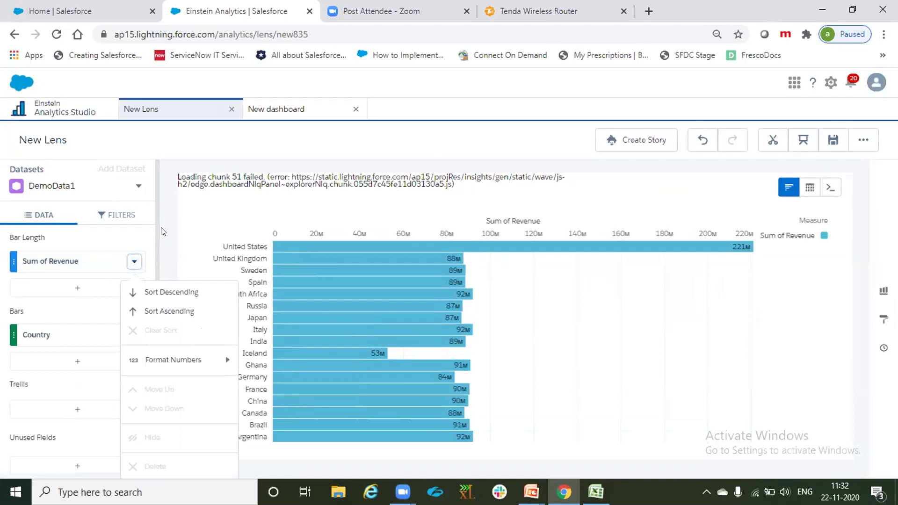
click(152, 294)
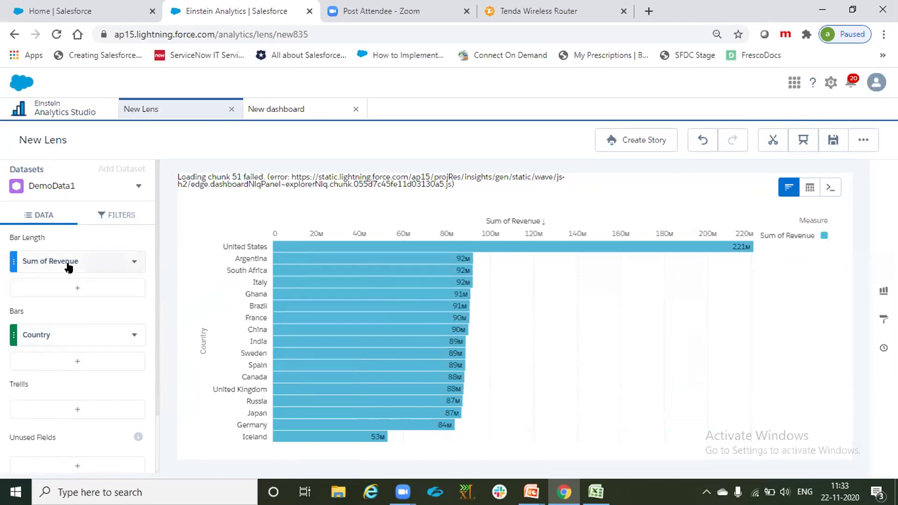
click(125, 261)
click(162, 362)
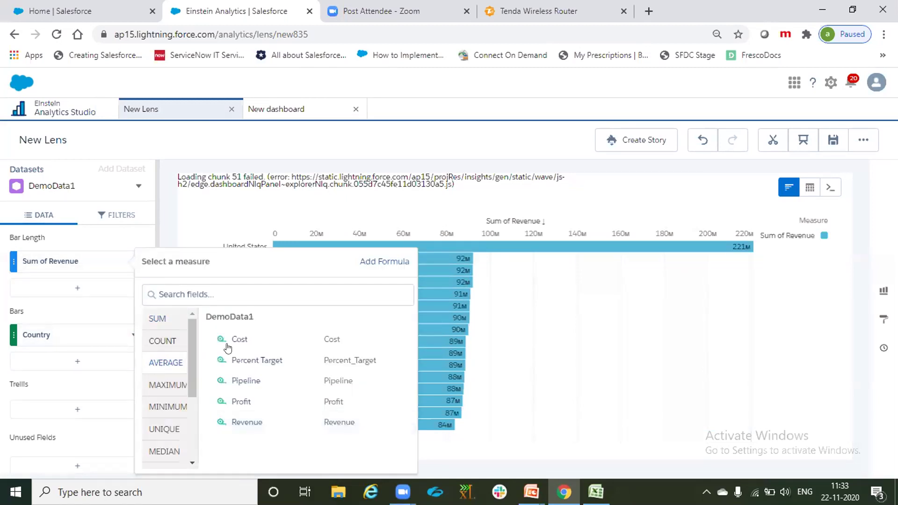
click(166, 237)
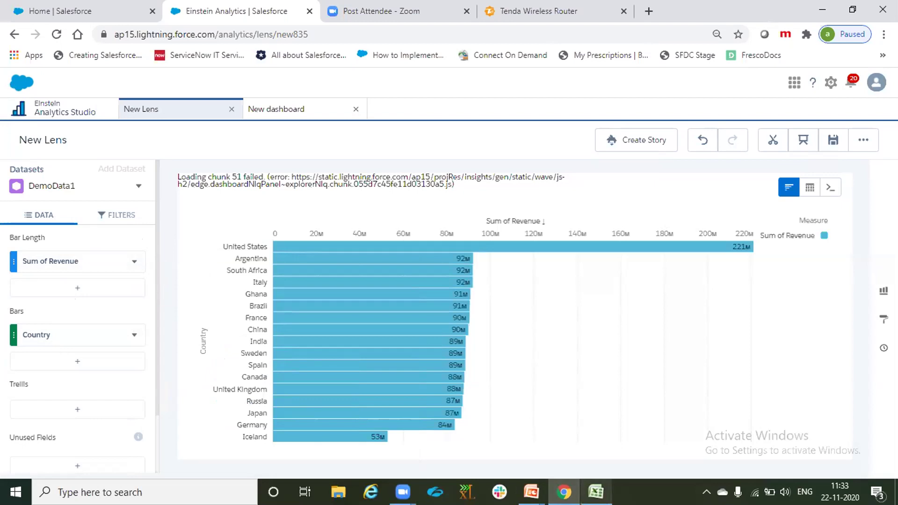
- Switch to the Excel workbook Book1 and add a row 4 with country India and population 300
key(alt+Tab)
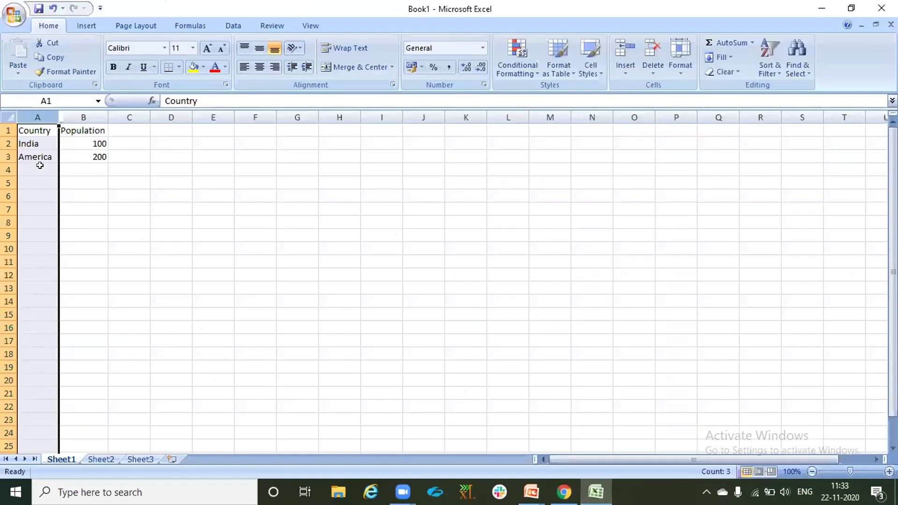
click(38, 170)
text(I)
key(Return)
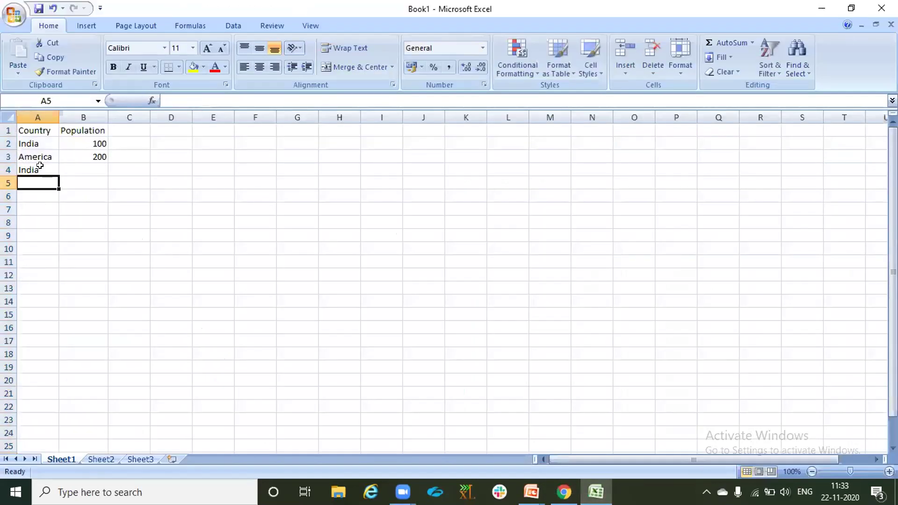
key(Up)
key(Right)
text(300)
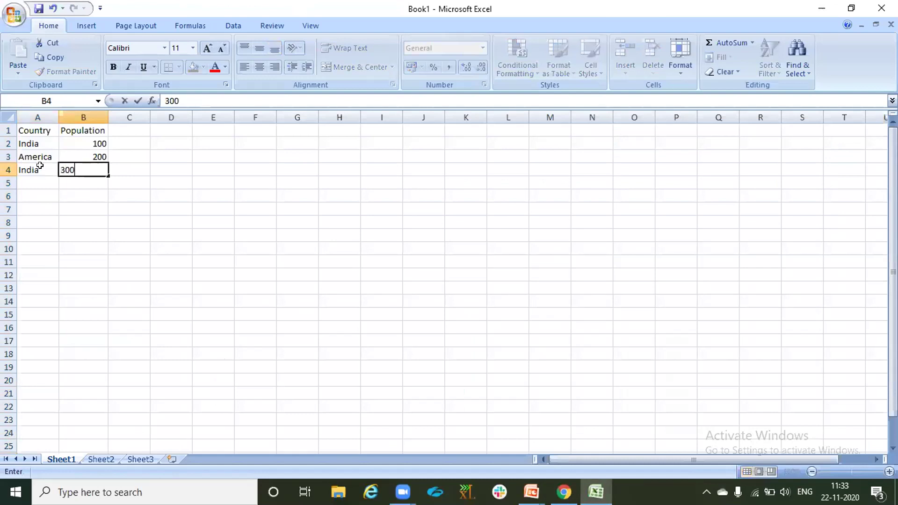
key(Return)
- Enter the population total 600 in cell B6, leaving a blank row under the data
key(Return)
text(Total)
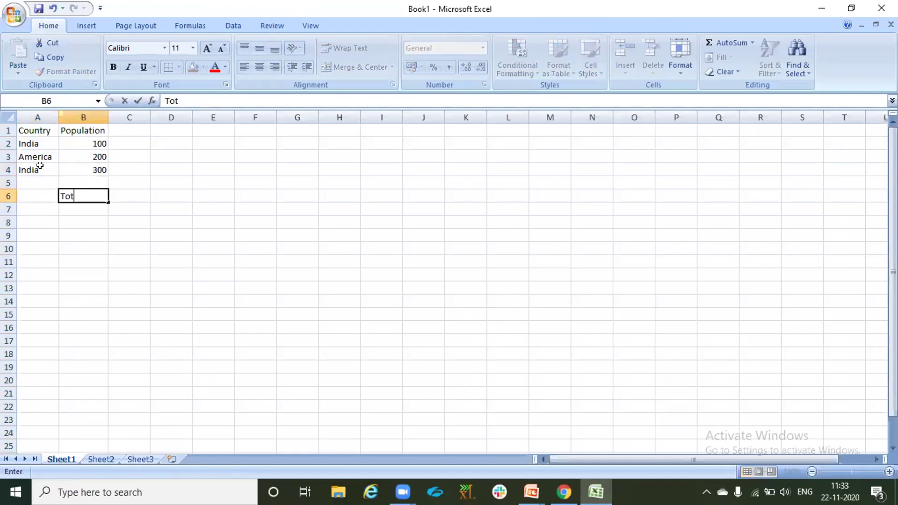
key(BackSpace)
key(BackSpace)
key(BackSpace)
key(BackSpace)
key(BackSpace)
text(600)
key(Return)
- List the distinct countries India and America in cells E5 and E6
key(Up)
key(Up)
key(Right)
key(Right)
key(Right)
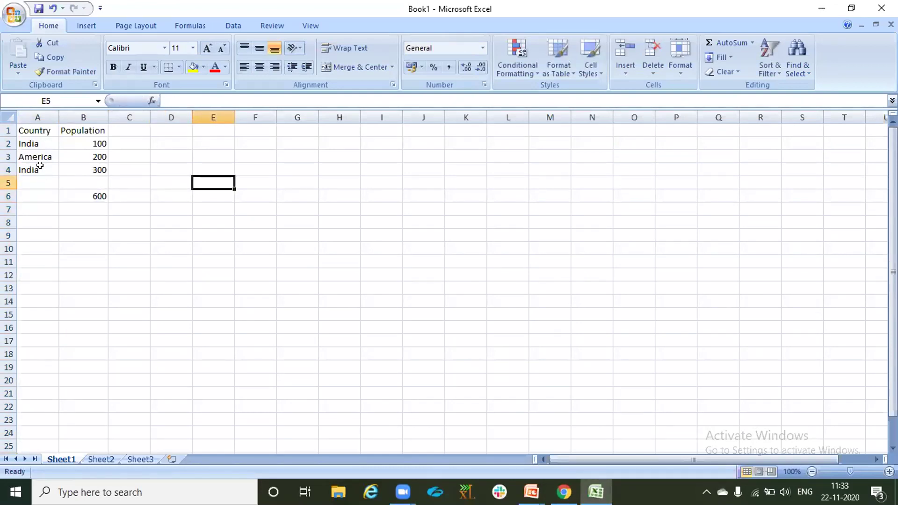
text(India)
key(Return)
text(America)
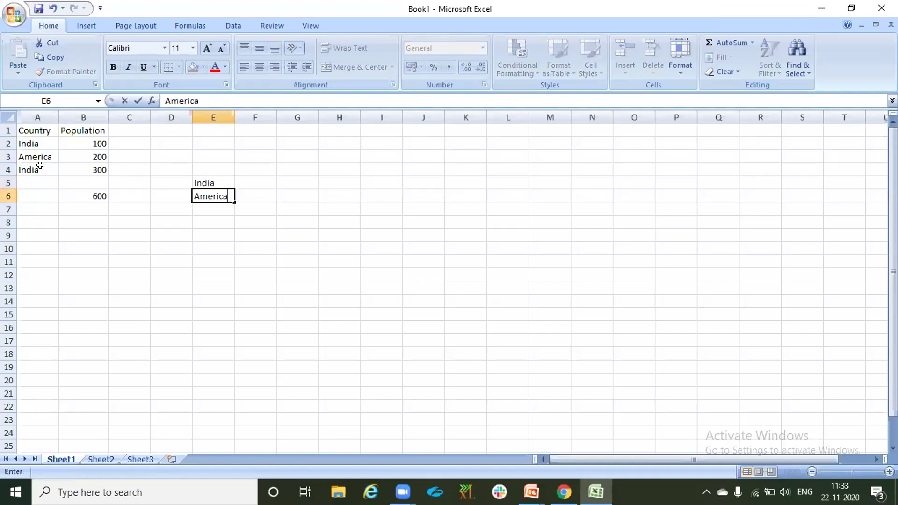
key(Return)
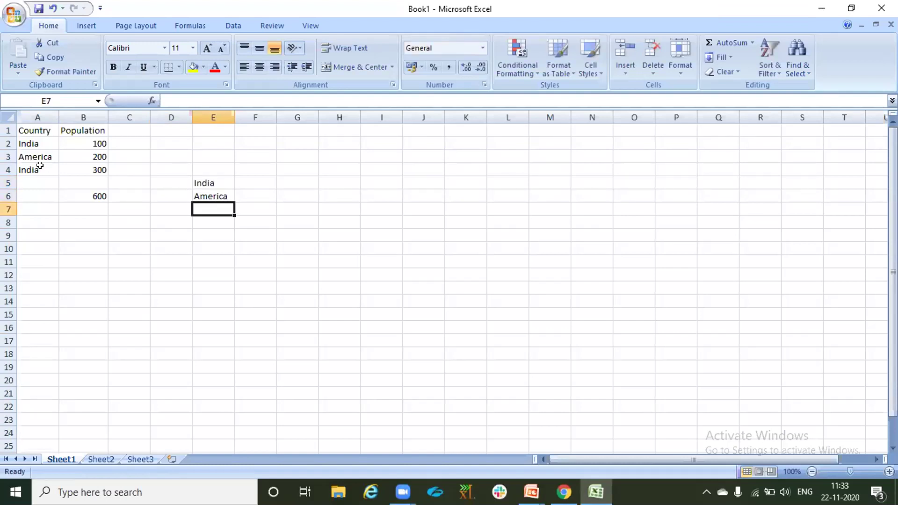
- Compare the entries in the Country column with the distinct countries listed in E5 and E6
click(37, 118)
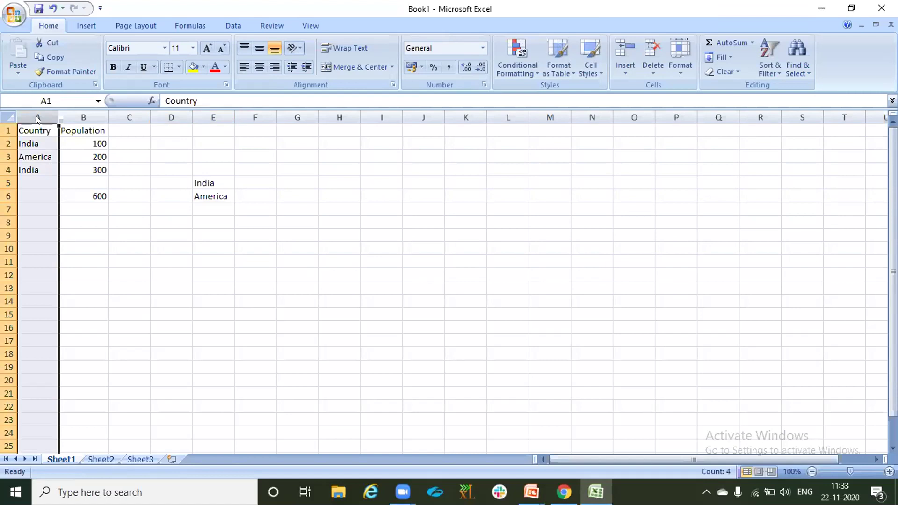
click(38, 141)
drag(48, 143, 48, 155)
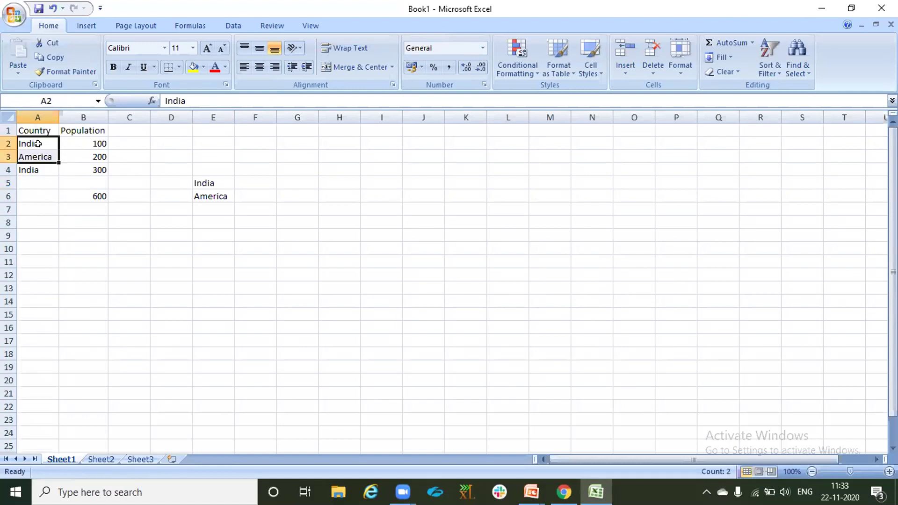
click(212, 184)
click(212, 193)
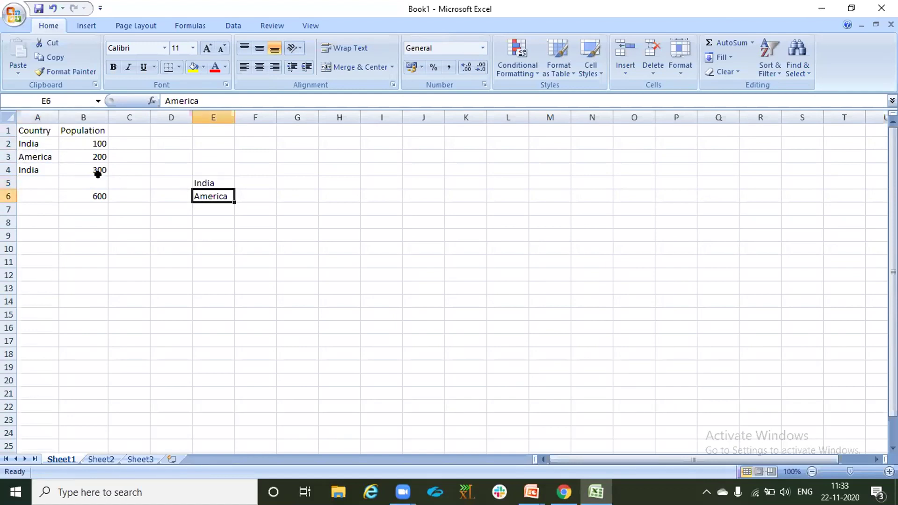
- Replace the total in cell B6 with the text sum('Population') and autofit column B to its contents
click(76, 188)
text(su)
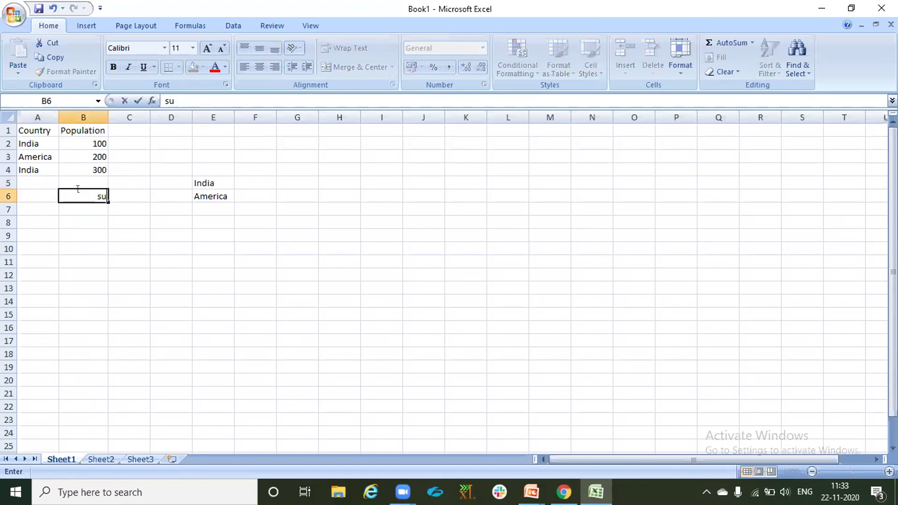
text(m('Population)
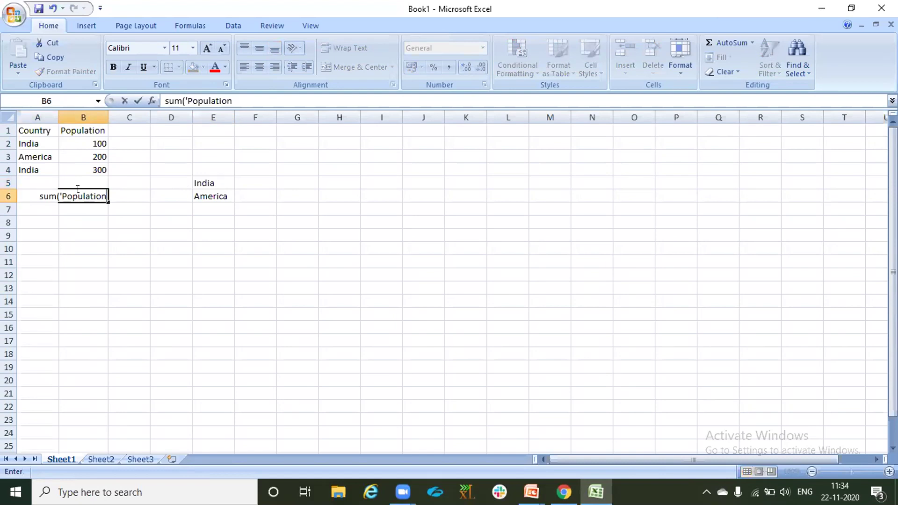
text('))
key(Return)
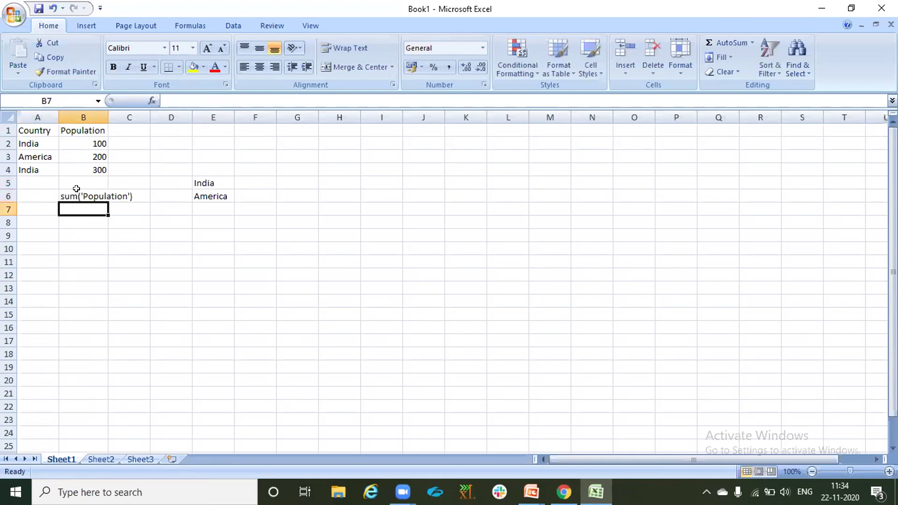
double_click(108, 117)
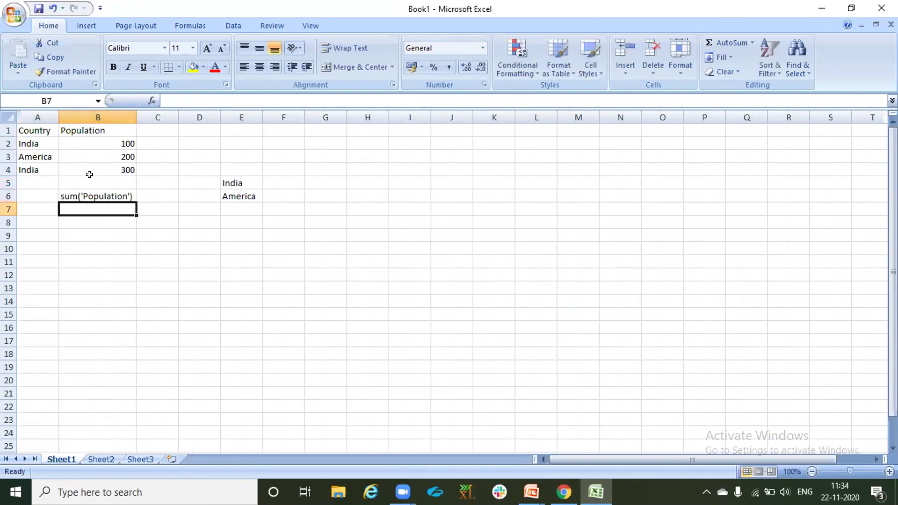
- Check India's rows in the source data and enter 400 as its summed population in cell F5
click(238, 179)
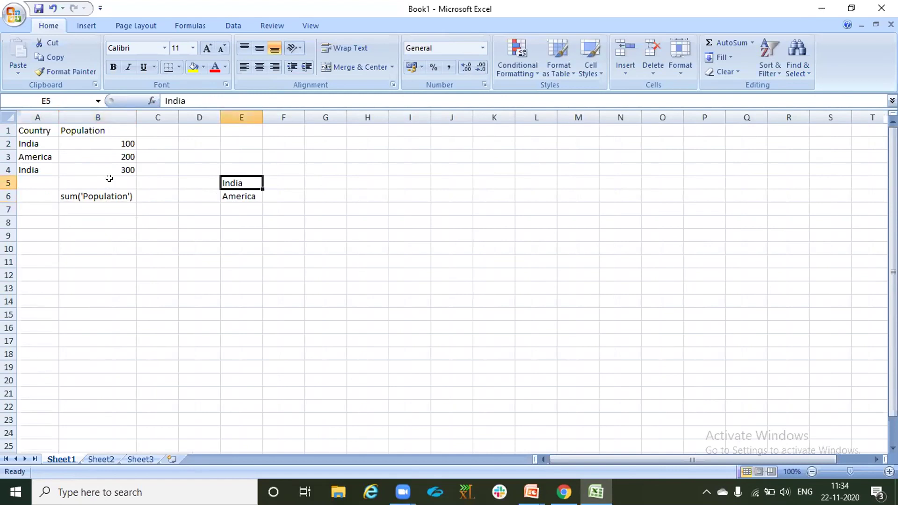
click(28, 143)
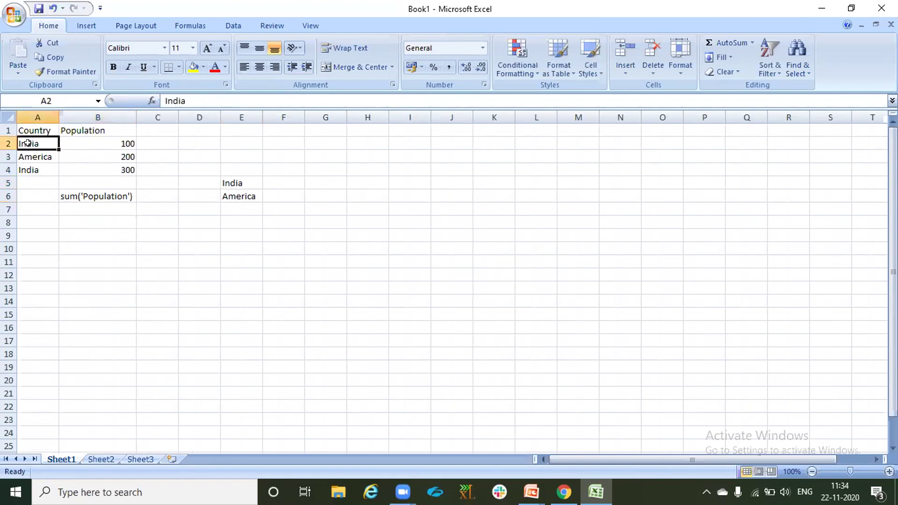
click(33, 168)
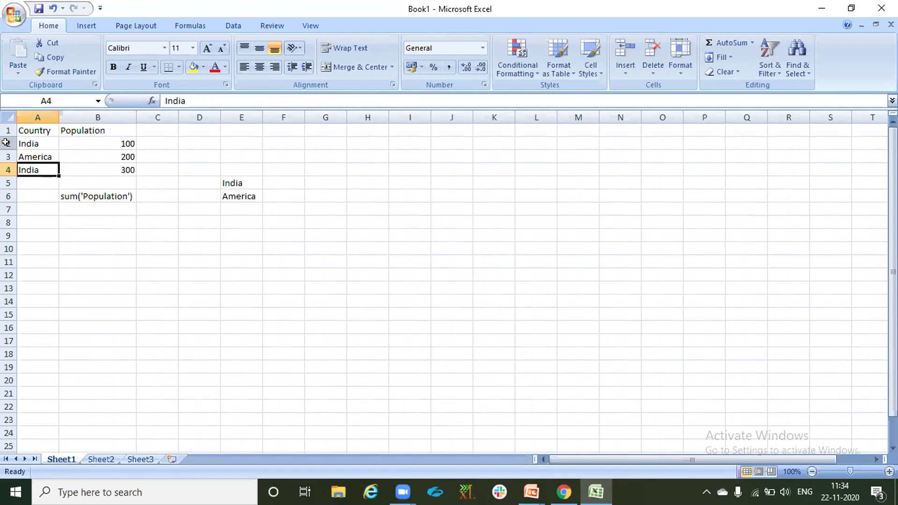
click(122, 142)
click(123, 166)
double_click(66, 196)
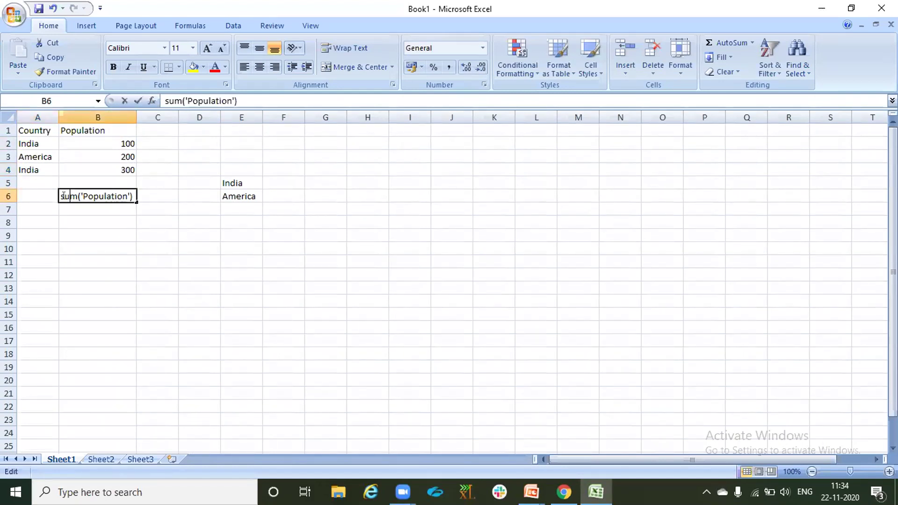
drag(61, 196, 135, 197)
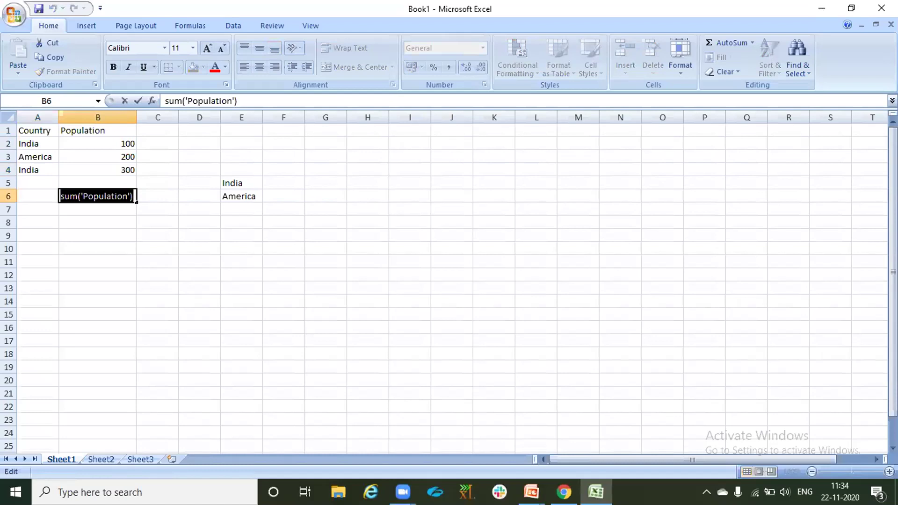
click(287, 183)
text(400)
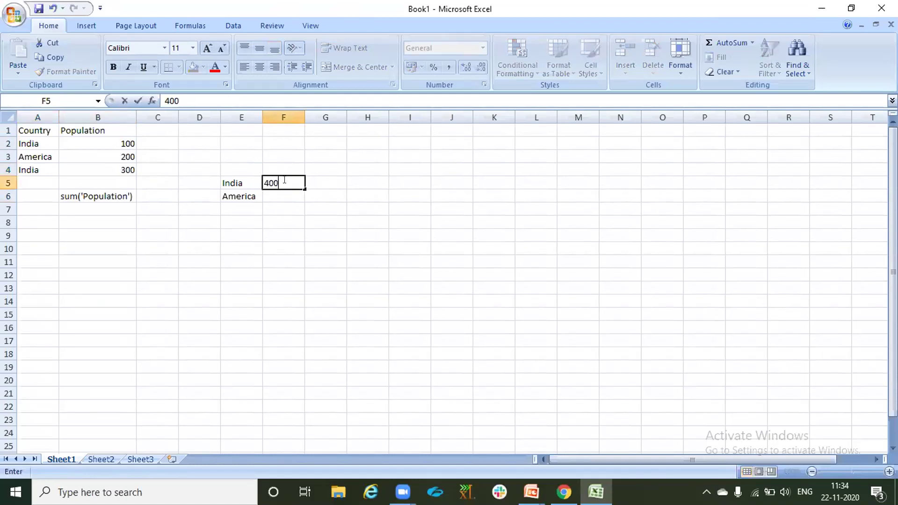
key(Return)
- Check America's row in the source data and enter 200 as its population in cell F6
click(227, 196)
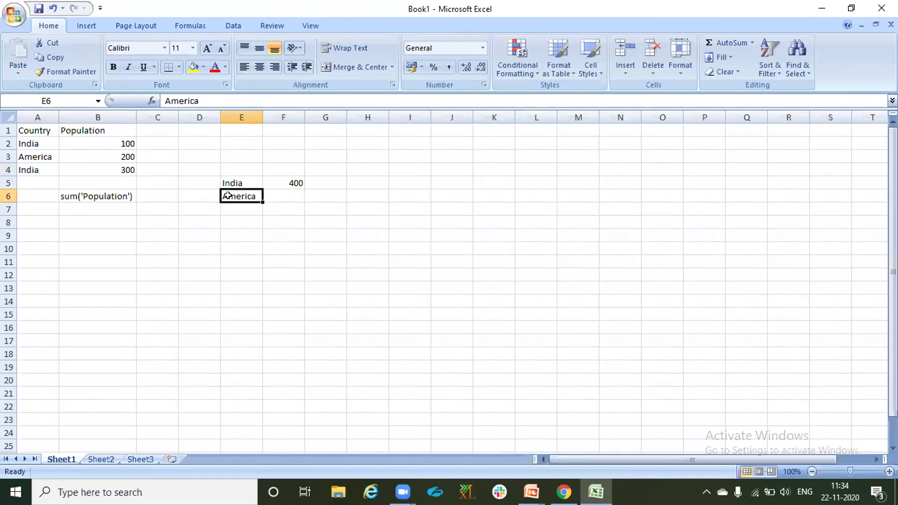
click(37, 154)
click(93, 154)
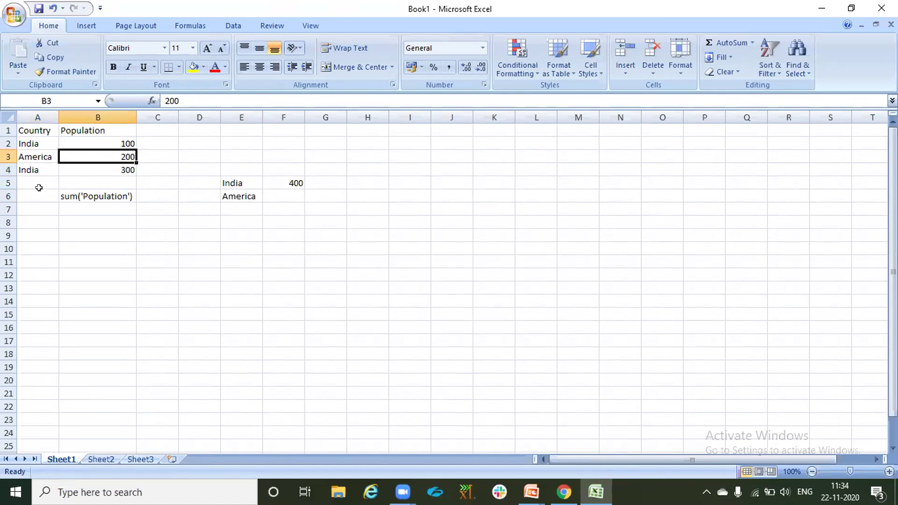
click(274, 203)
key(Up)
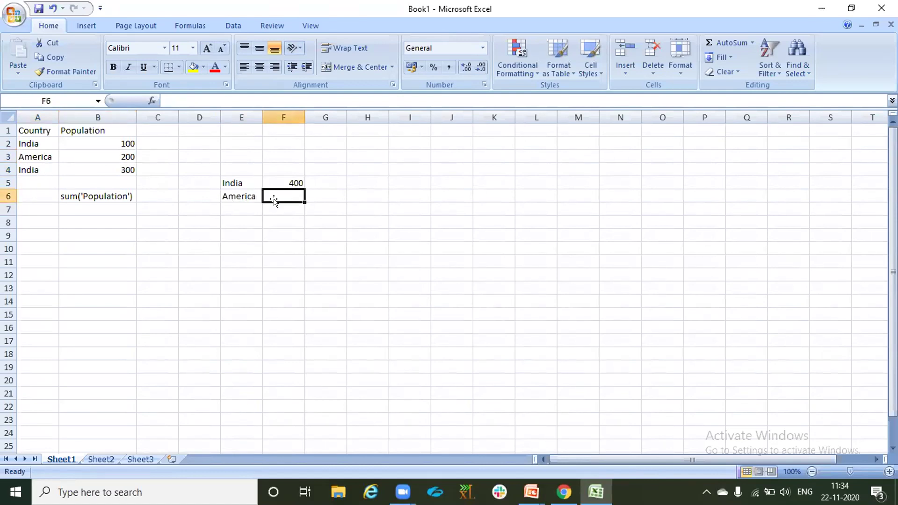
text(200)
key(Return)
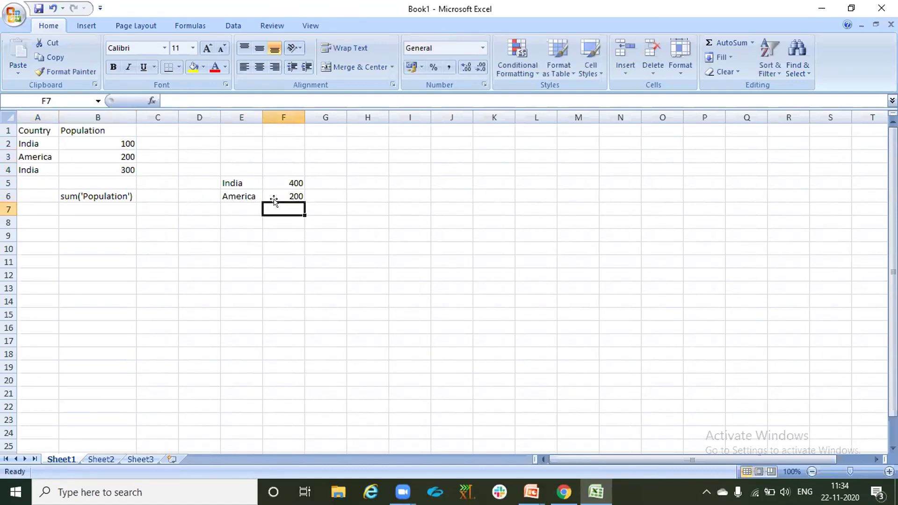
click(239, 183)
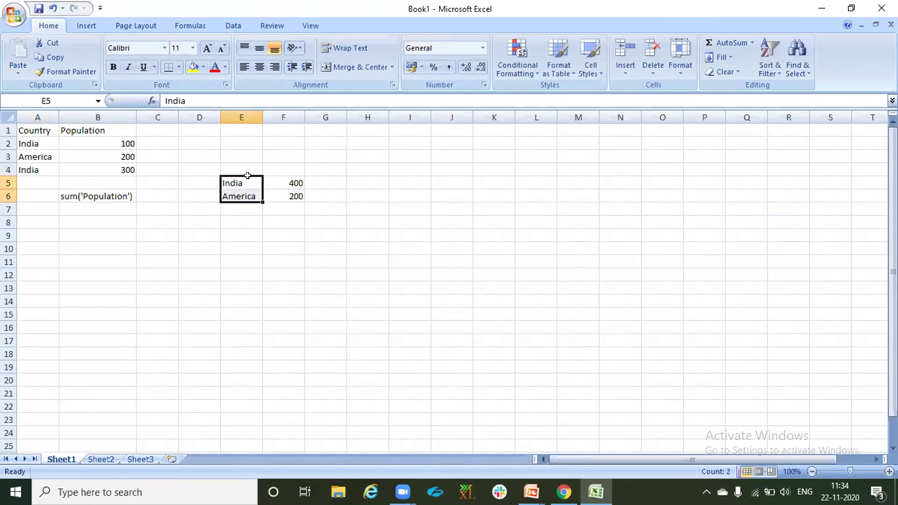
click(247, 175)
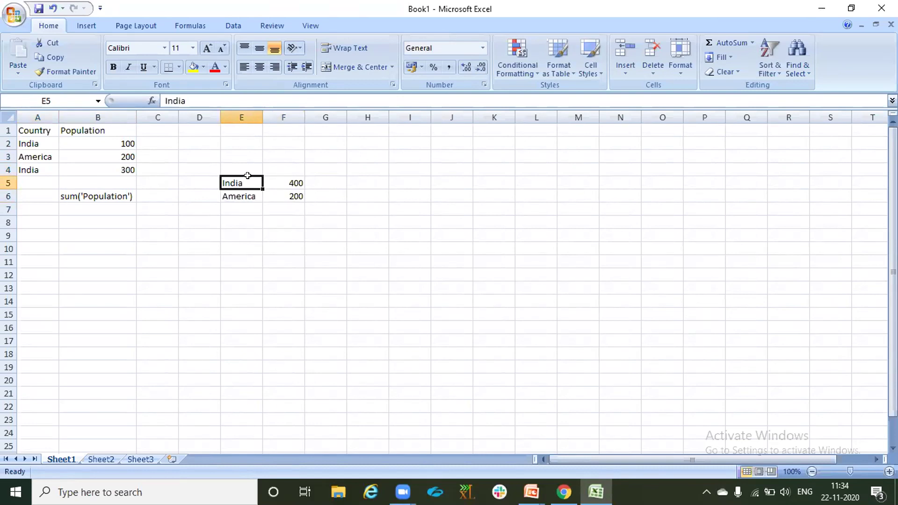
click(280, 177)
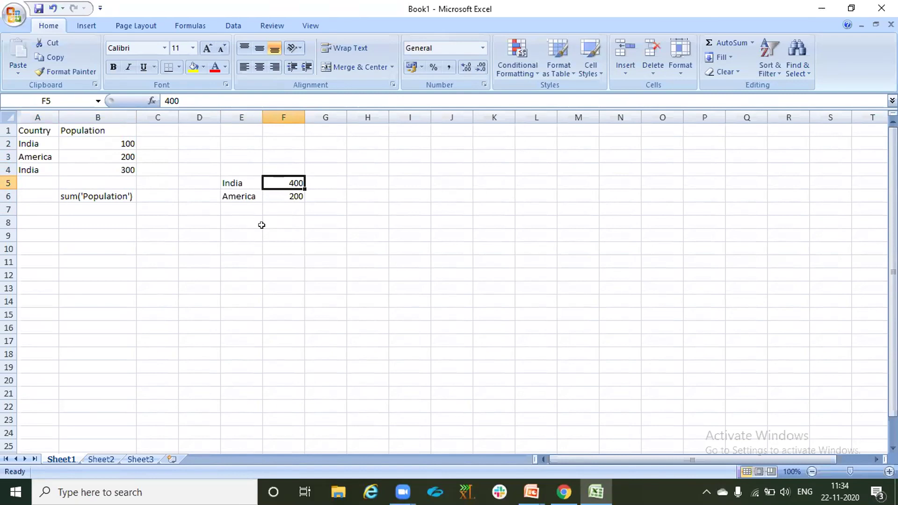
- Switch to the Einstein Analytics lens in Chrome and clip it to the designer with the display label RevenueByCountry
key(alt+Tab)
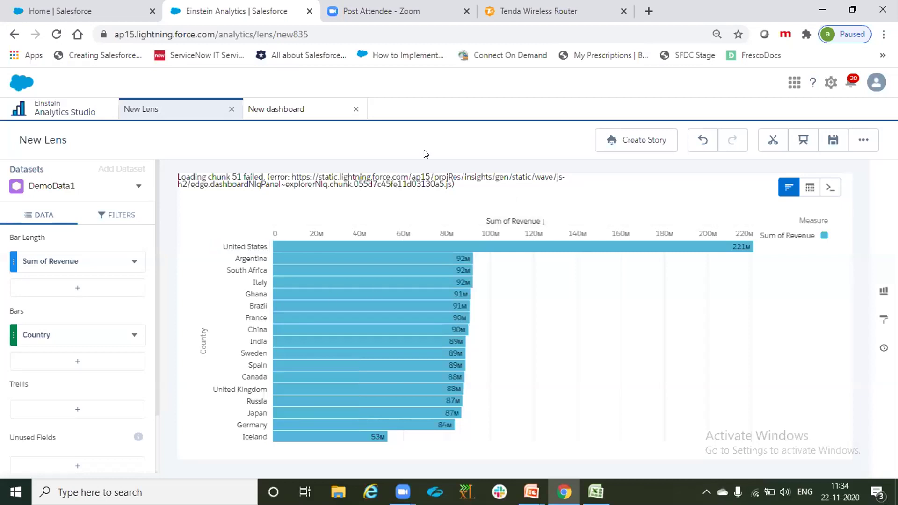
click(765, 145)
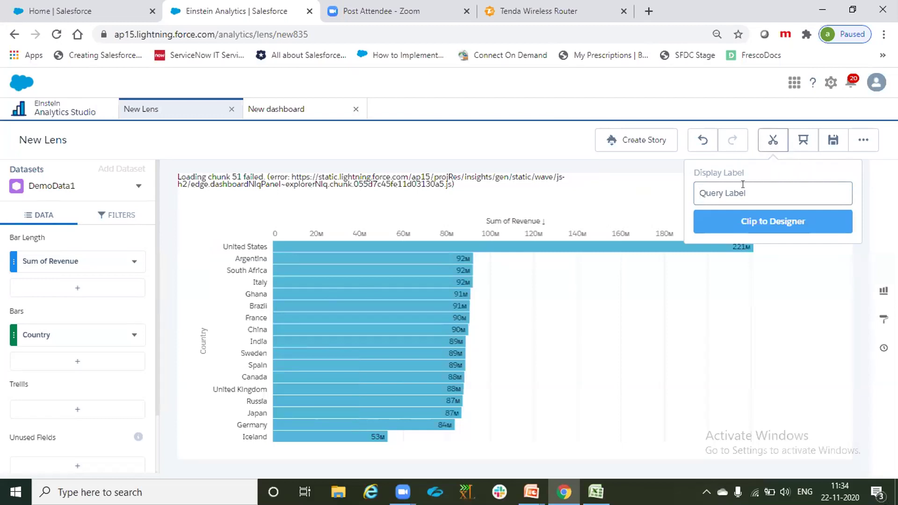
text(Reenue)
key(ctrl+a)
text(RevenueByCountr)
click(749, 221)
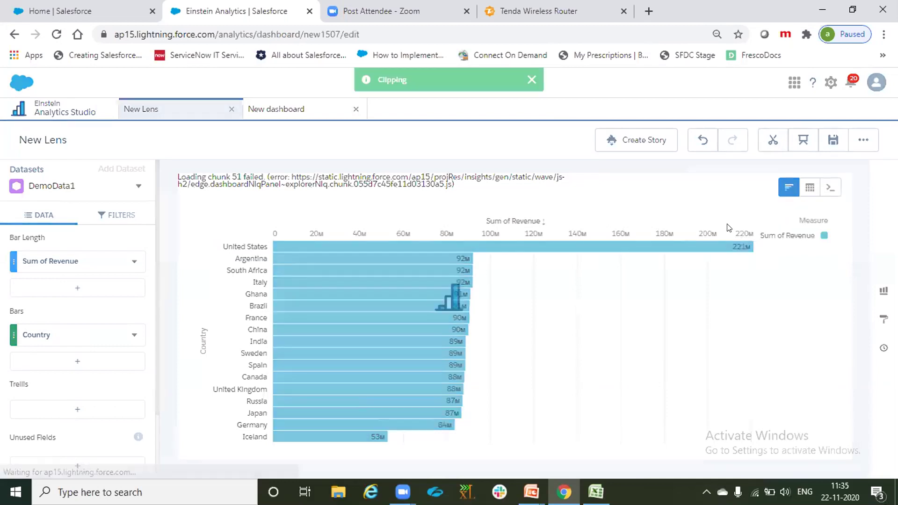
- Add a chart about five columns by seven rows below the Brazil widgets on the new dashboard, using the RevenueByCountry query
click(281, 110)
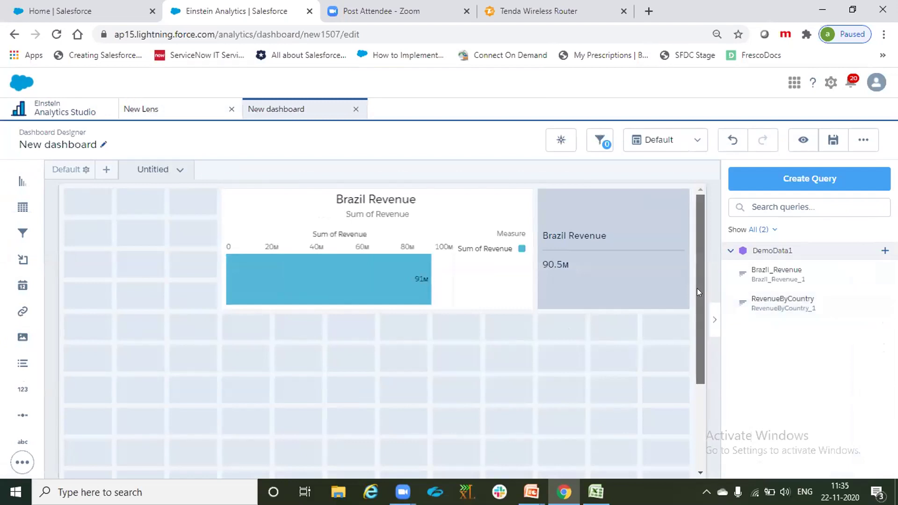
drag(697, 288, 696, 338)
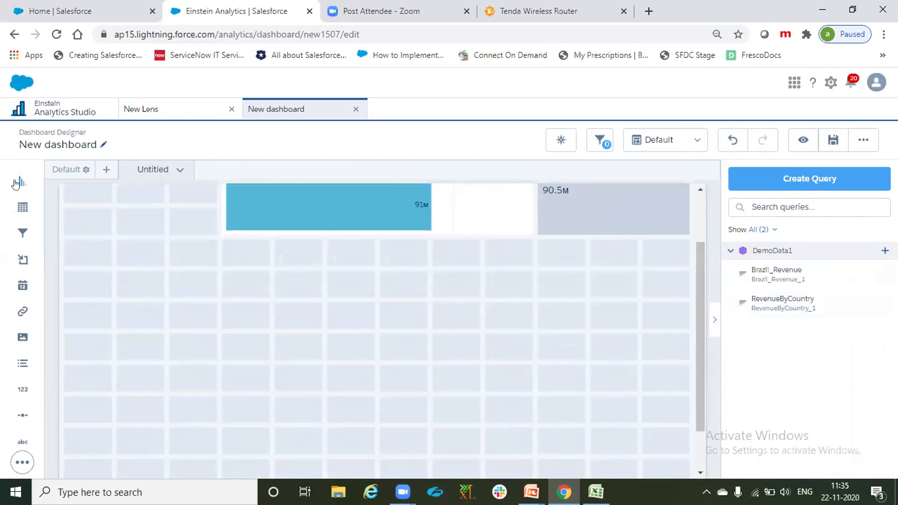
drag(106, 240, 90, 279)
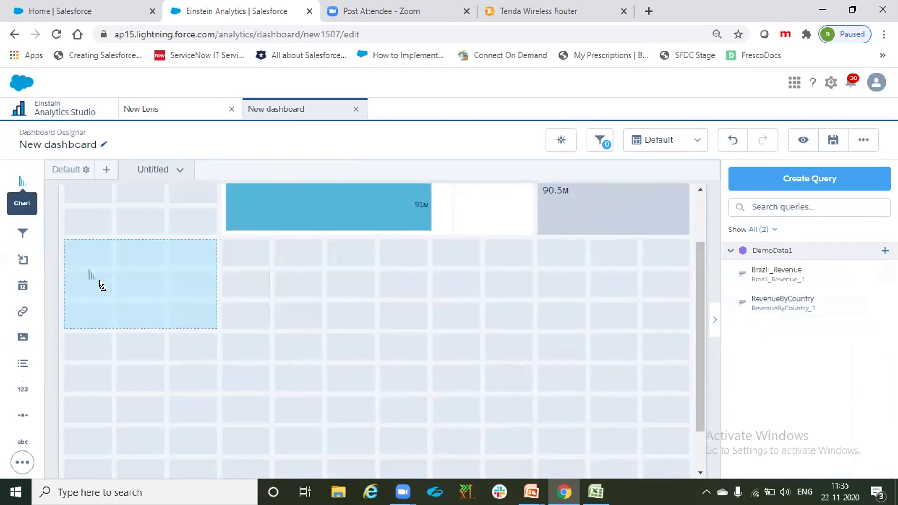
drag(214, 326, 298, 435)
drag(772, 307, 299, 335)
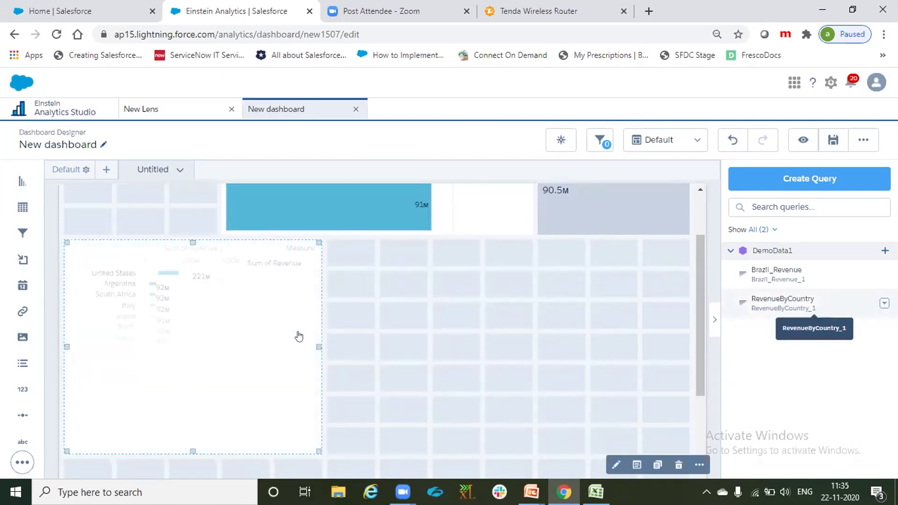
- Try the Column chart type on the revenue-by-country chart, and set it to Donut instead
drag(700, 348, 697, 290)
click(217, 355)
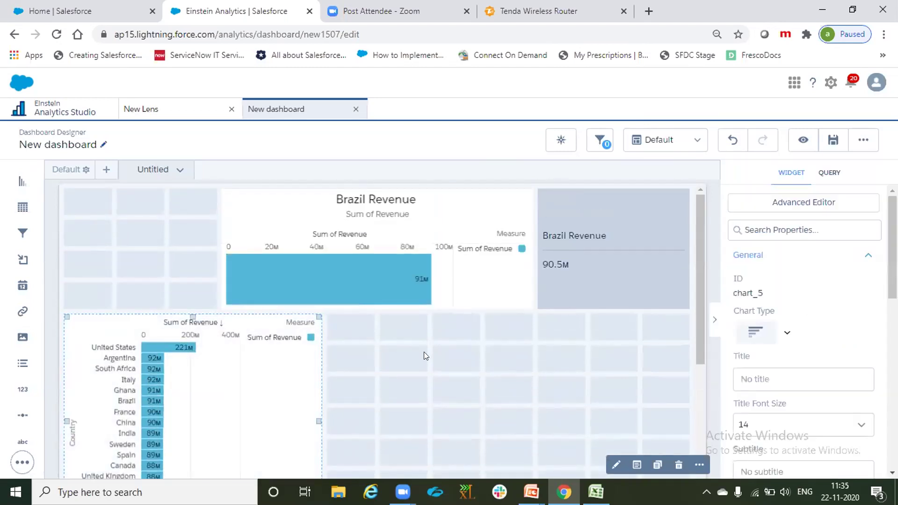
scroll(784, 302, down, 3)
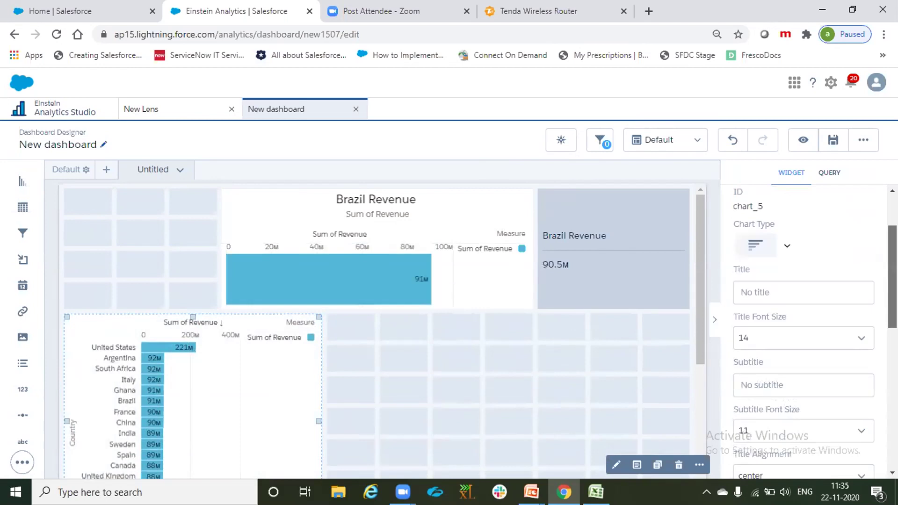
scroll(837, 250, up, 2)
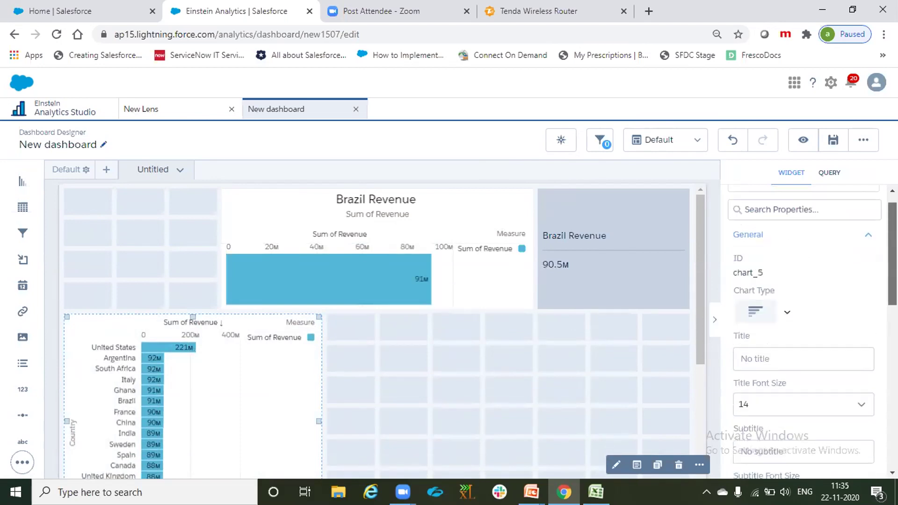
click(383, 358)
click(248, 349)
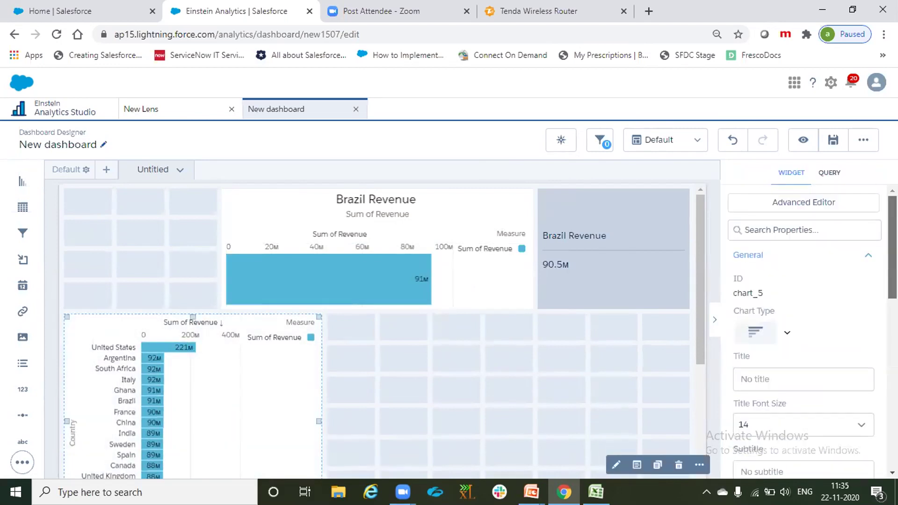
click(781, 333)
scroll(806, 281, down, 2)
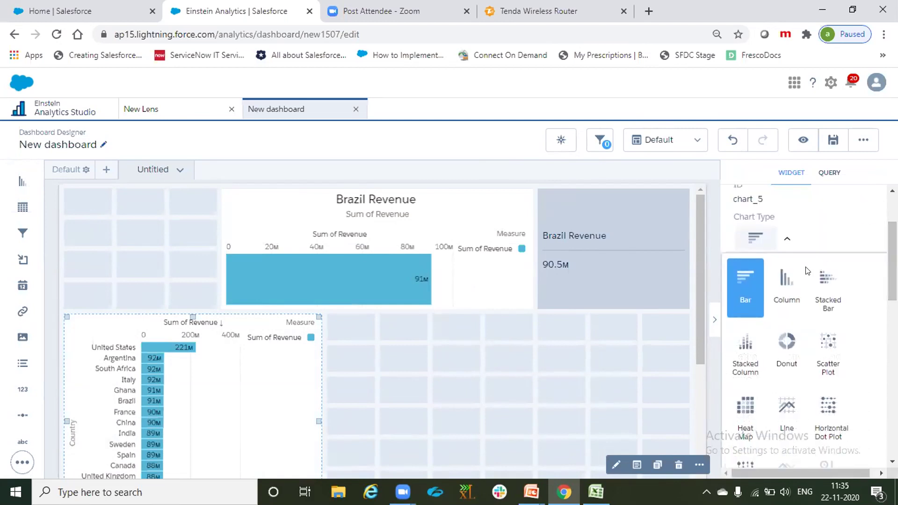
click(790, 280)
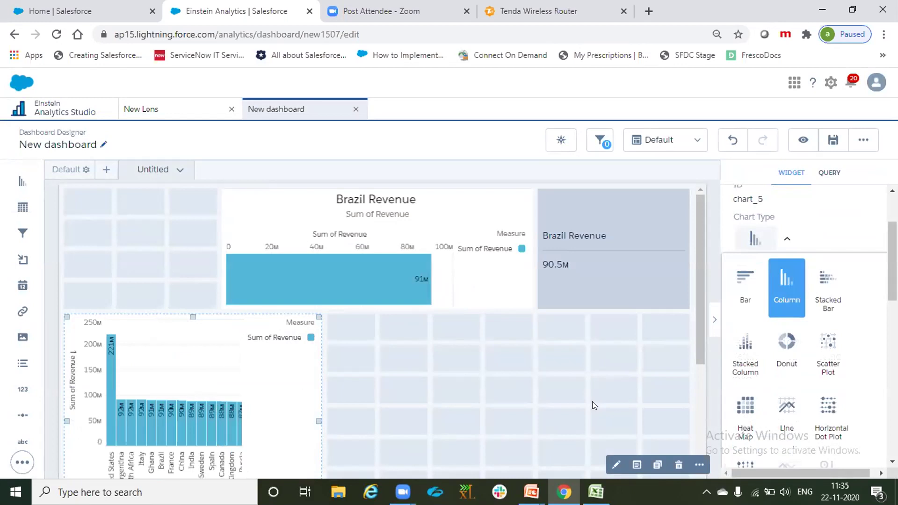
click(783, 354)
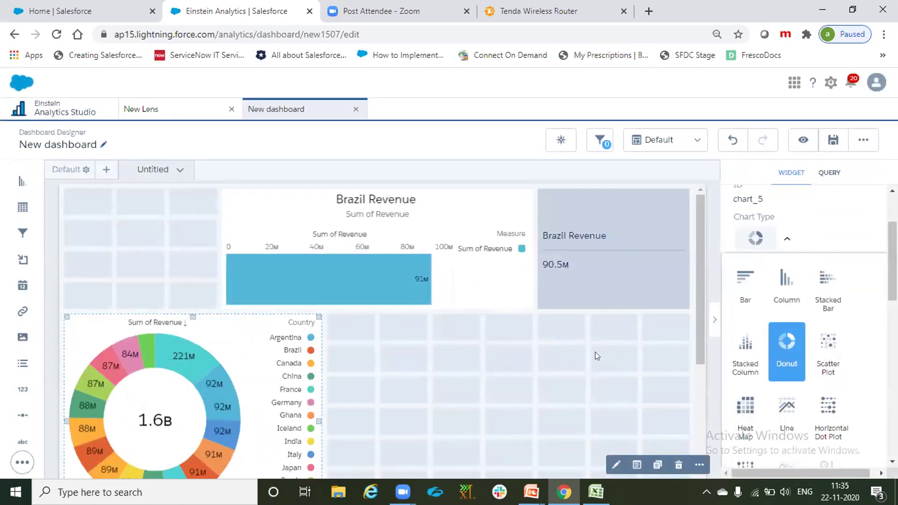
drag(695, 302, 695, 340)
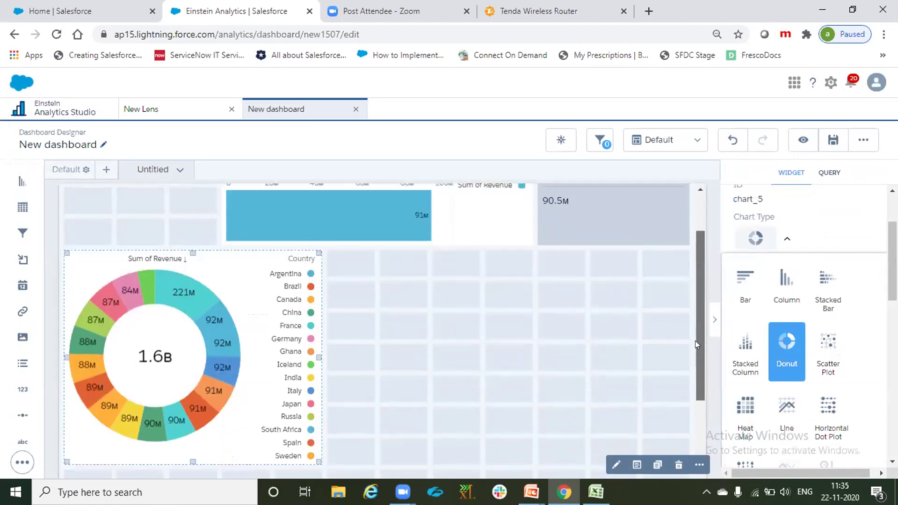
- Try the Line chart type on the revenue-by-country chart, and set it to Waterfall instead
scroll(805, 327, down, 2)
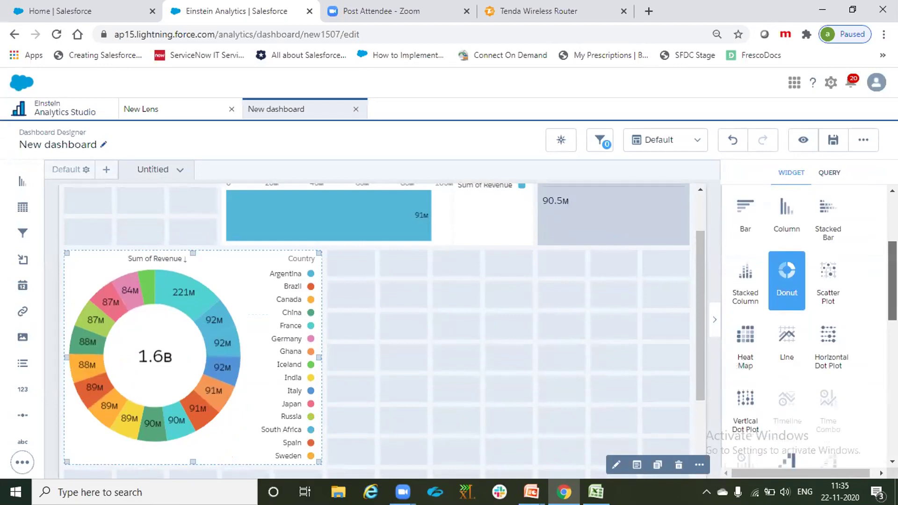
scroll(805, 313, down, 1)
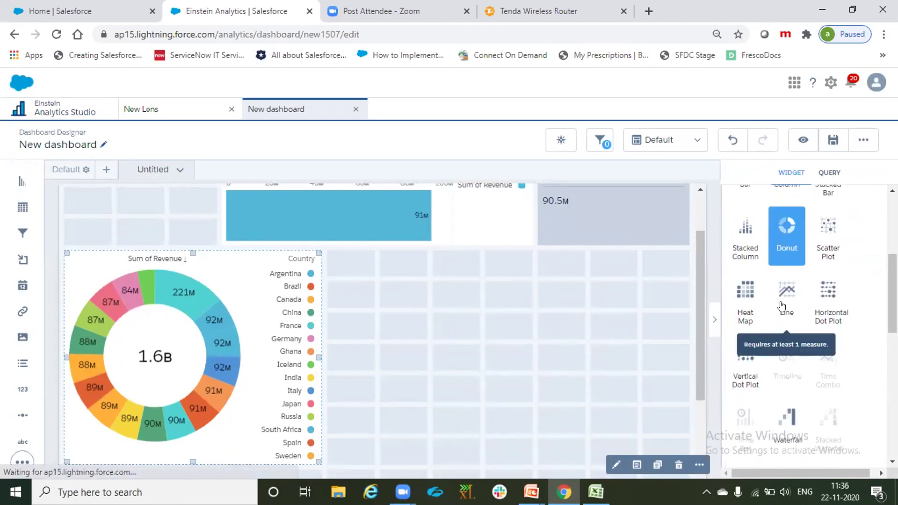
click(780, 304)
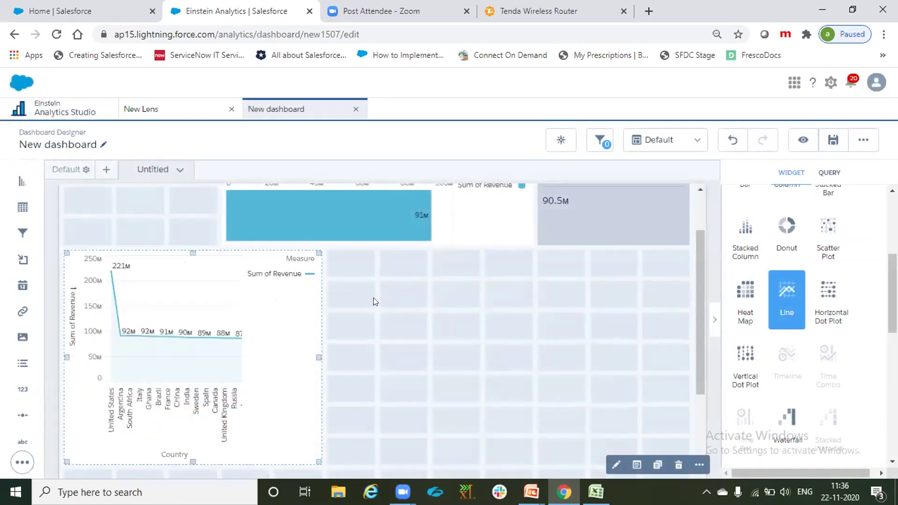
drag(893, 293, 892, 314)
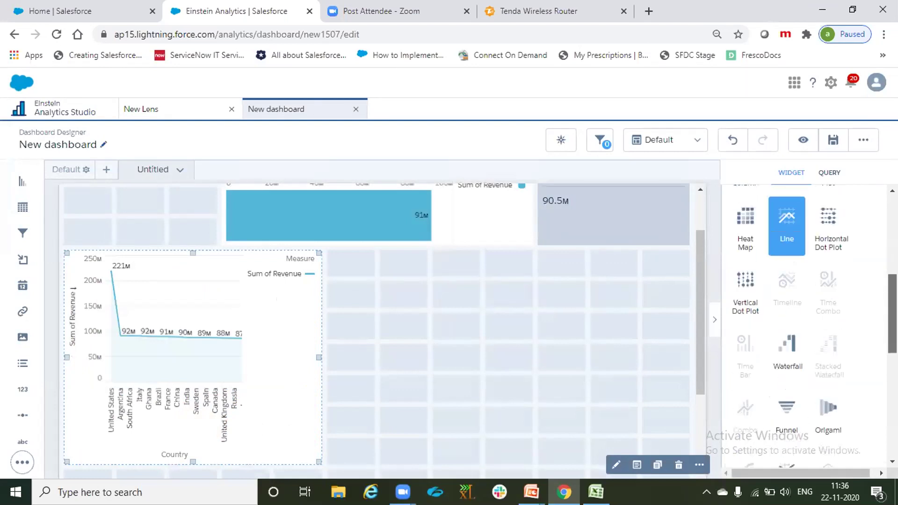
click(780, 339)
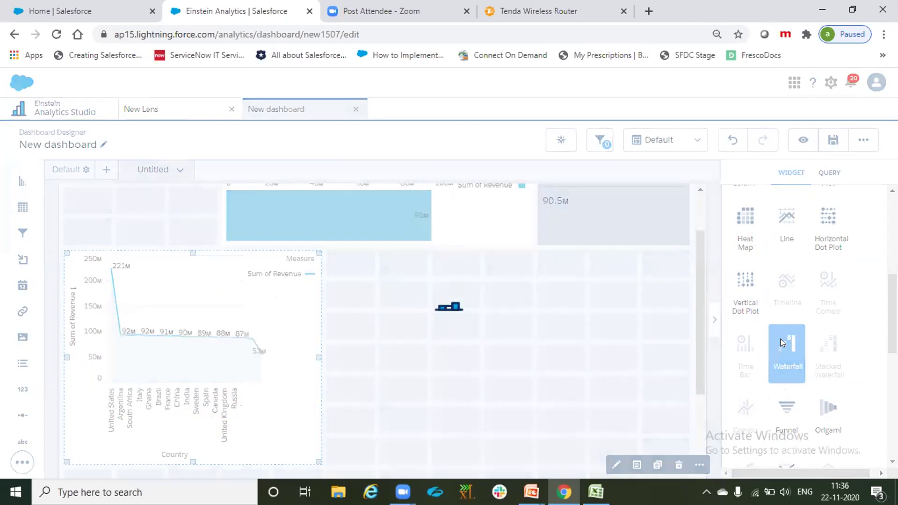
- Widen the waterfall chart to span all twelve columns of the dashboard
click(313, 334)
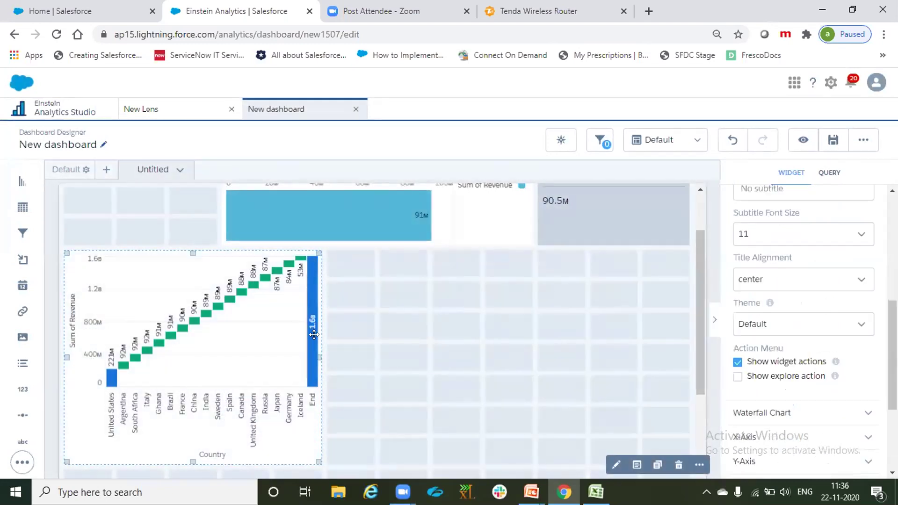
click(312, 353)
drag(342, 361, 661, 367)
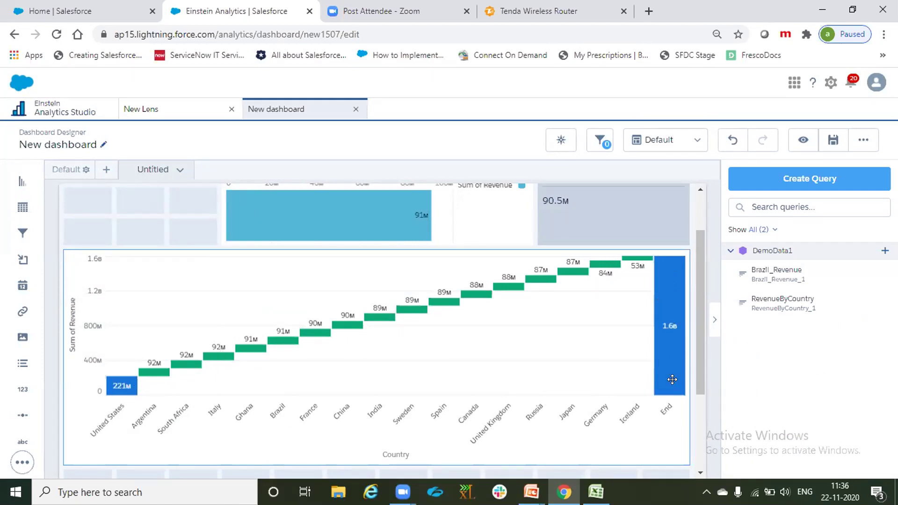
- Examine the waterfall chart's general widget properties, such as title, subtitle, font sizes and theme
click(547, 347)
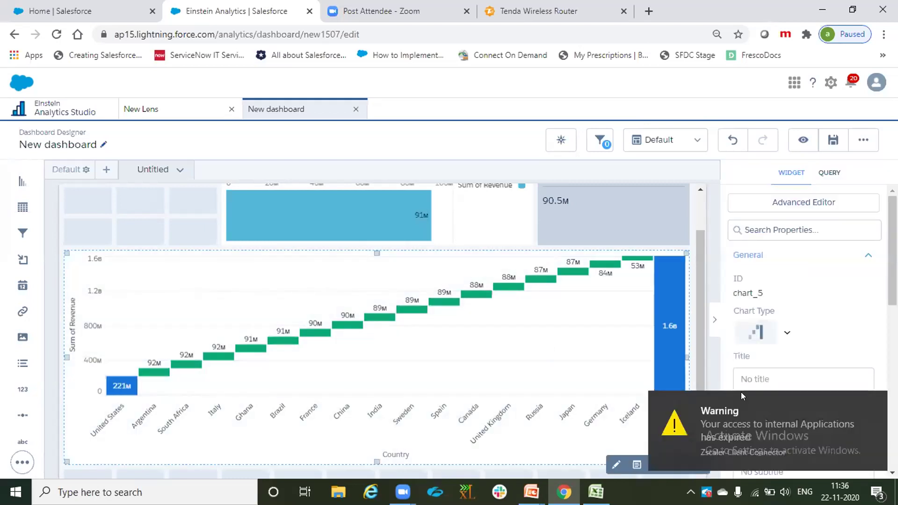
click(870, 404)
drag(892, 253, 892, 323)
scroll(809, 328, down, 5)
scroll(809, 328, up, 6)
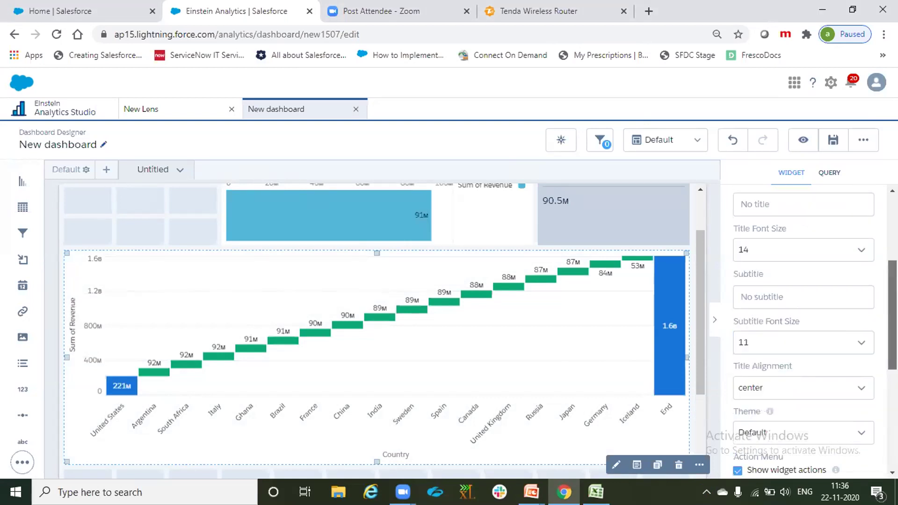
scroll(810, 328, up, 1)
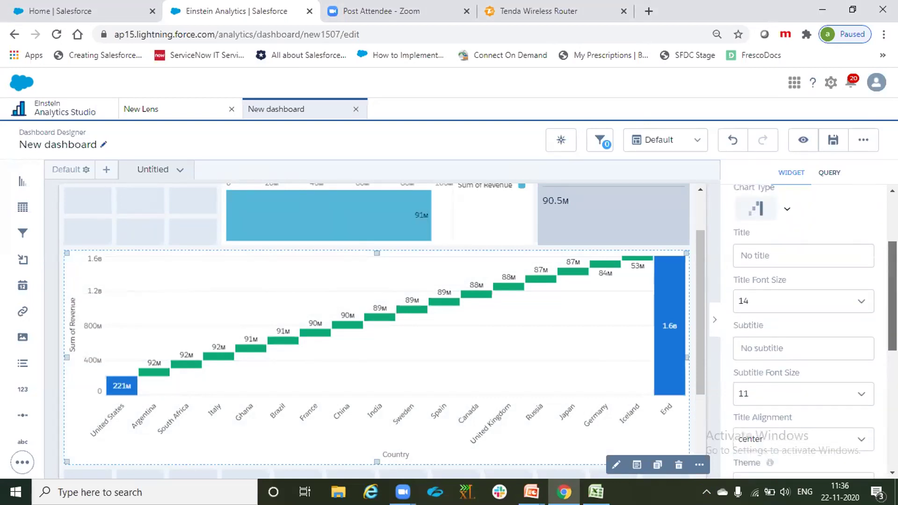
scroll(804, 327, up, 2)
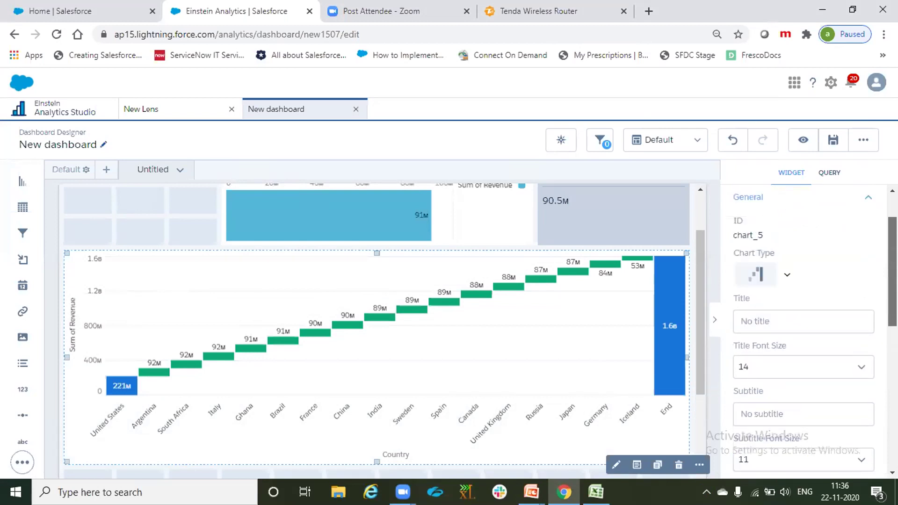
scroll(804, 327, down, 1)
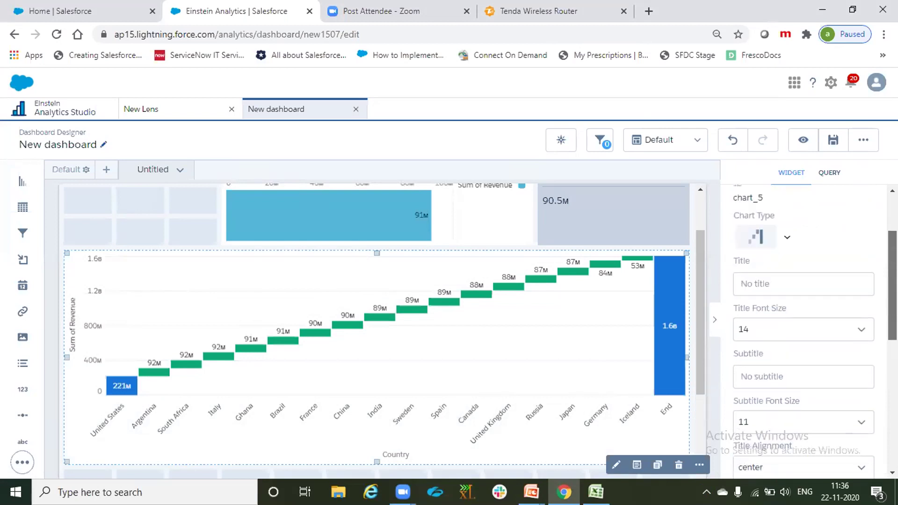
click(134, 199)
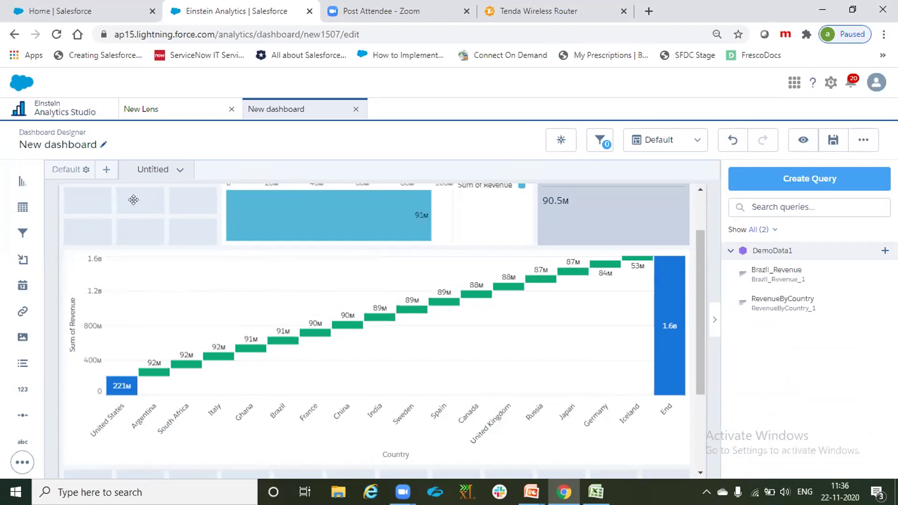
click(851, 141)
click(852, 140)
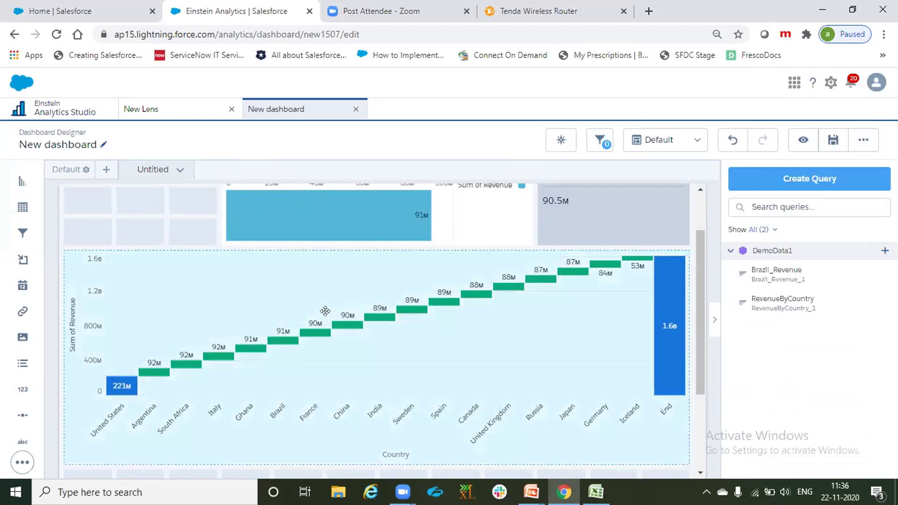
- Narrow the waterfall chart to nine columns so it starts at the dashboard's fourth column
click(130, 353)
drag(62, 354, 222, 356)
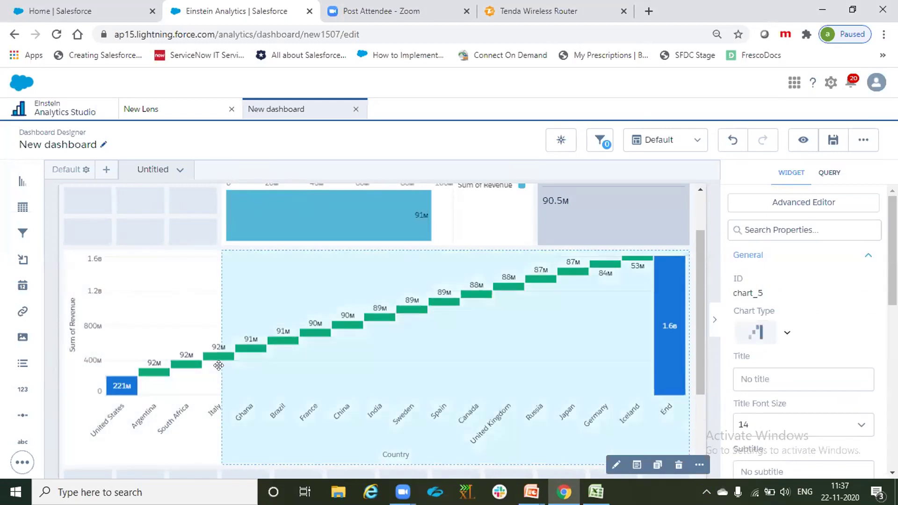
drag(699, 307, 691, 417)
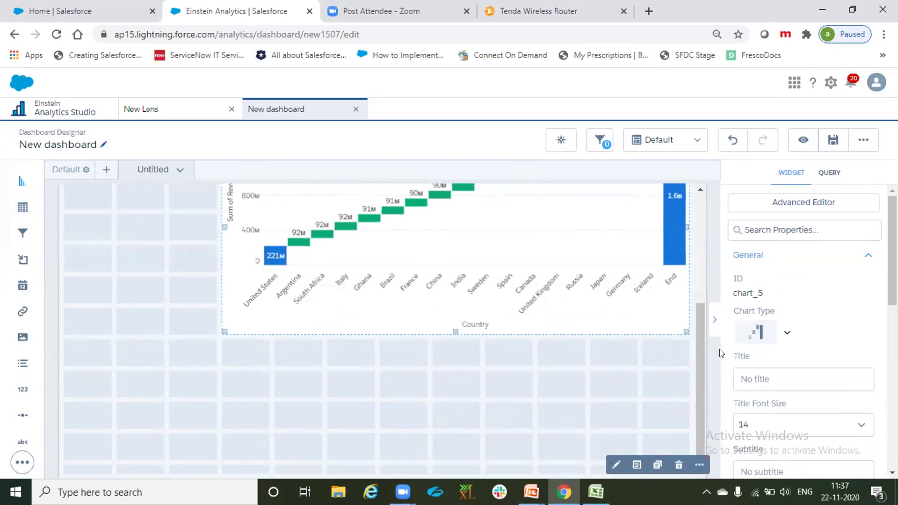
drag(698, 368, 694, 296)
click(394, 297)
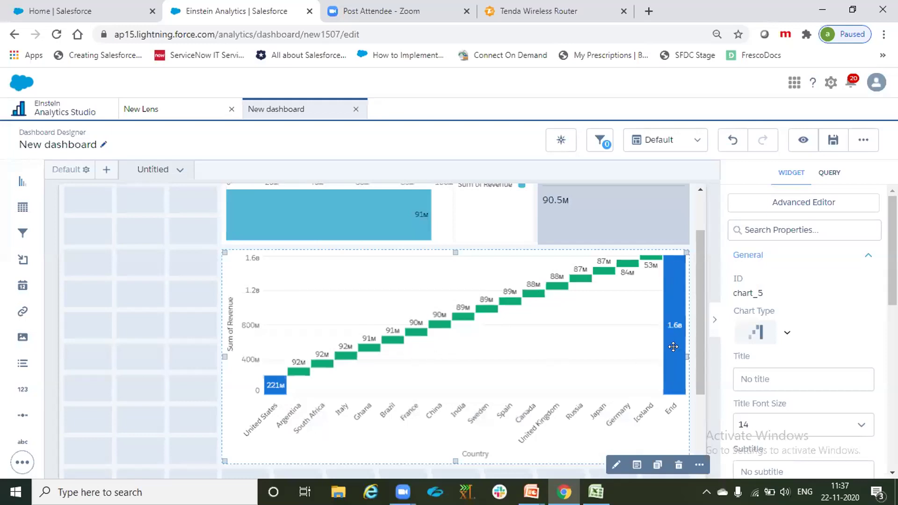
- Add a table widget about twelve columns by seven rows below the waterfall chart
drag(697, 321, 696, 429)
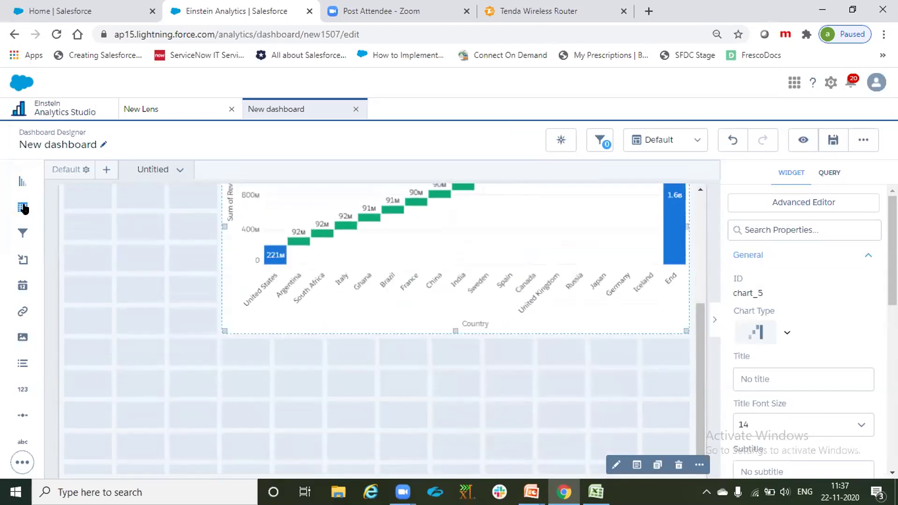
drag(24, 207, 84, 391)
drag(698, 357, 697, 411)
drag(214, 326, 659, 397)
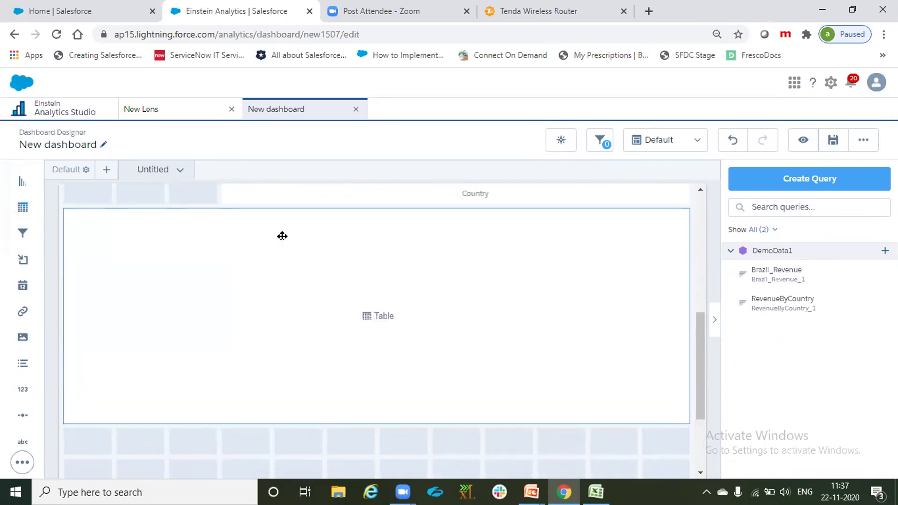
- Create a query on DemoData1 for the new table widget and show the dataset's individual rows as a table
click(366, 323)
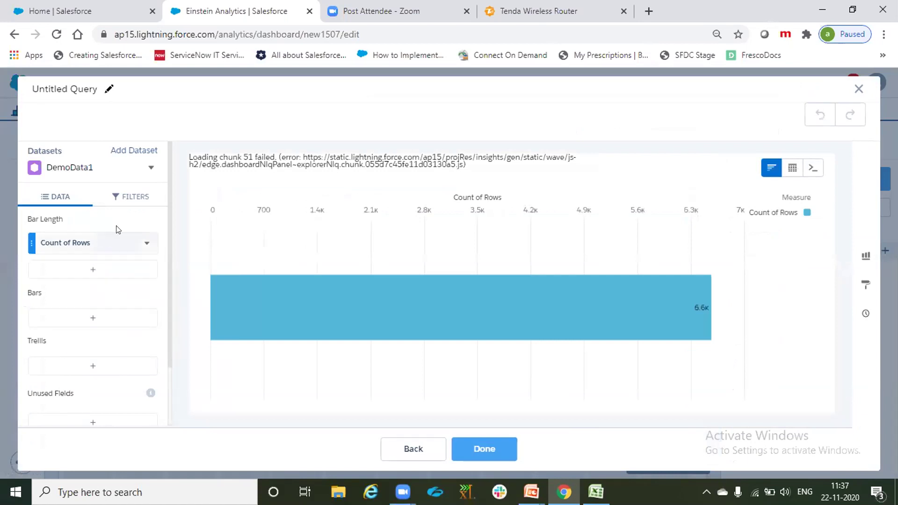
mouse_move(792, 168)
mouse_move(658, 327)
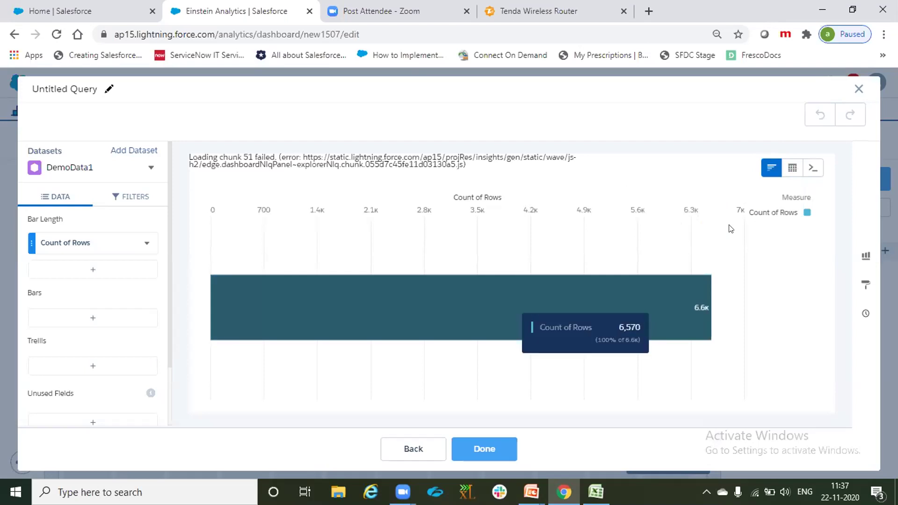
click(793, 167)
click(649, 216)
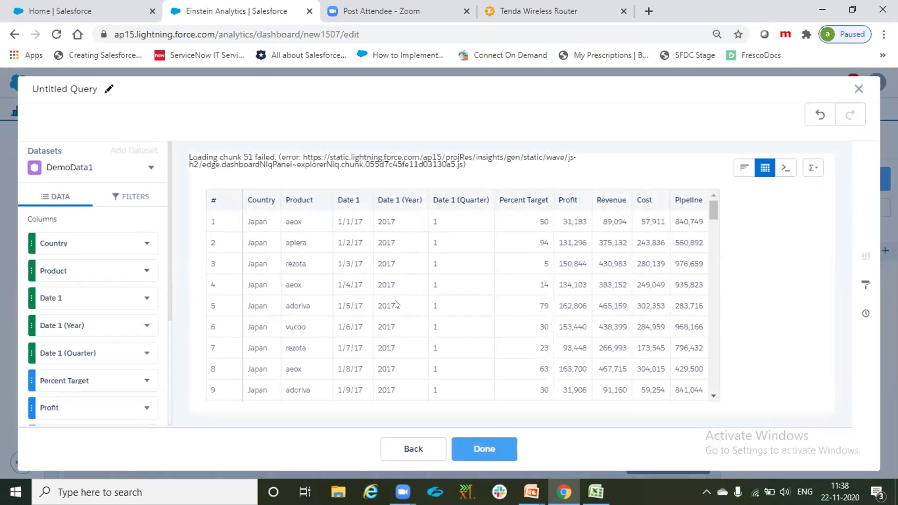
- Delete the Date 1 (Year) and Date 1 (Quarter) columns from the table query and finish it
click(147, 325)
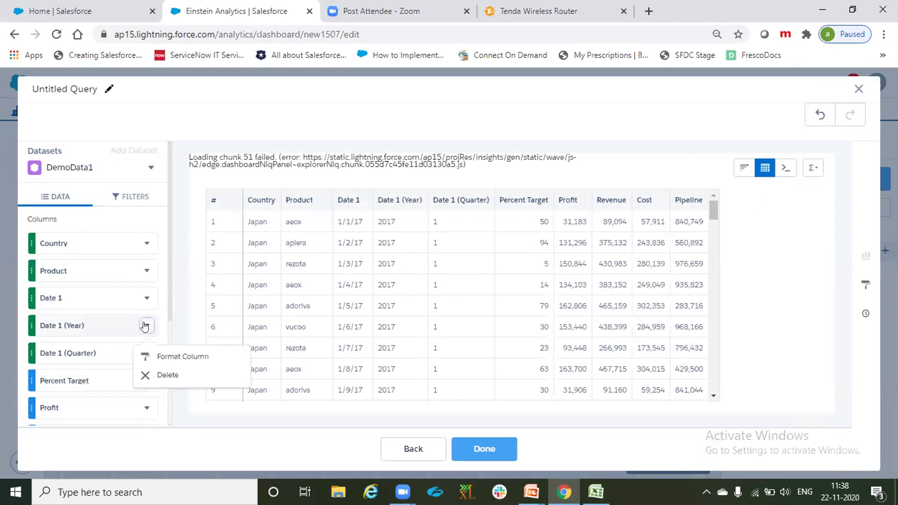
click(147, 375)
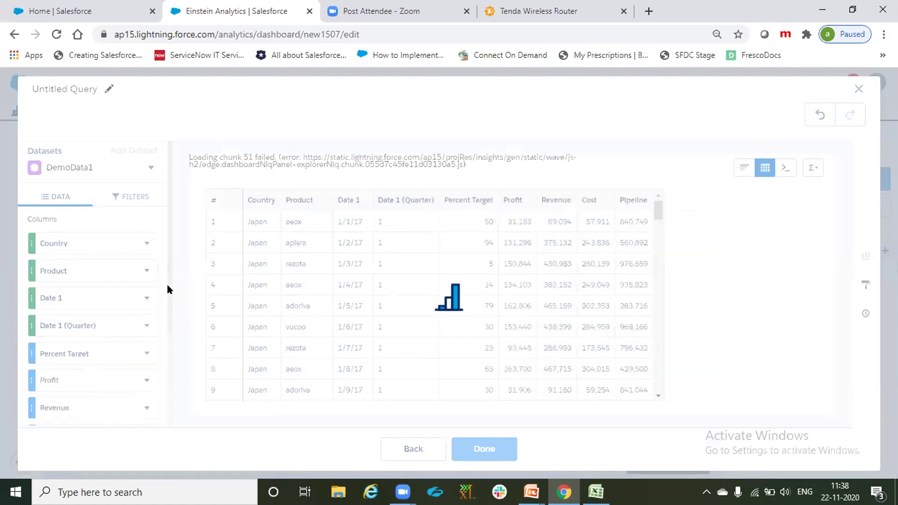
click(146, 326)
click(155, 373)
click(500, 459)
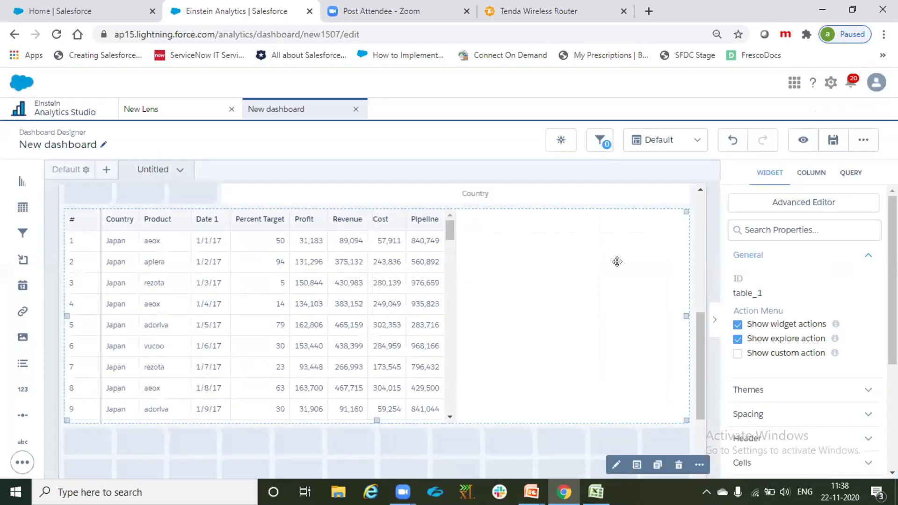
- Try Fixed Width for the table's column width, and set it to Fit to Widget instead
click(437, 426)
click(483, 367)
scroll(829, 333, down, 2)
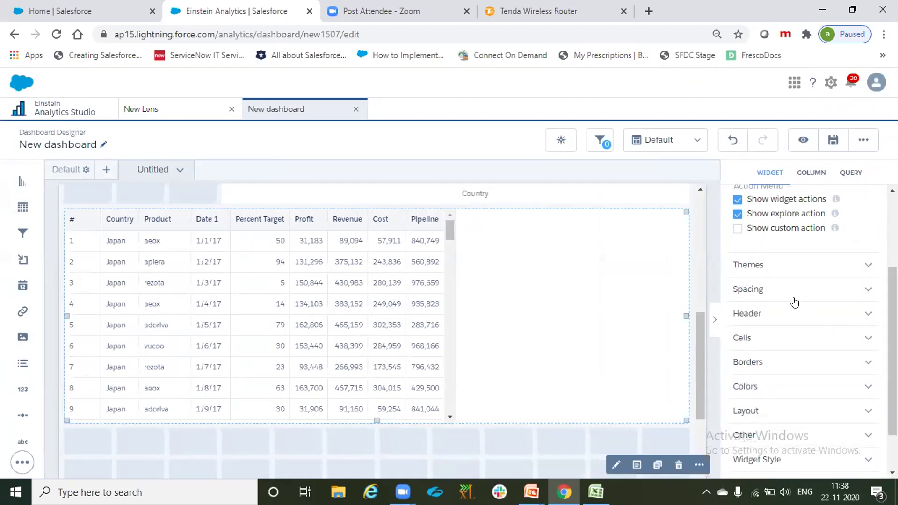
click(786, 291)
scroll(816, 335, down, 1)
click(793, 328)
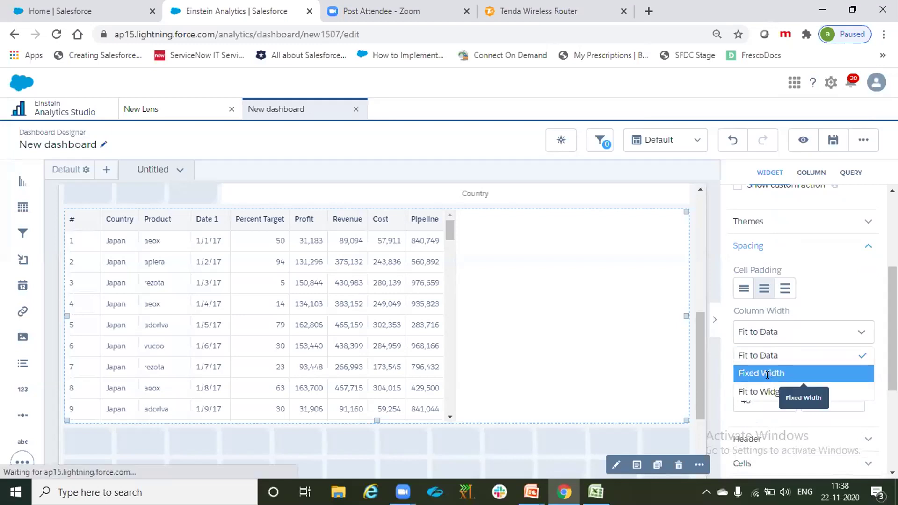
click(767, 374)
click(763, 334)
click(751, 393)
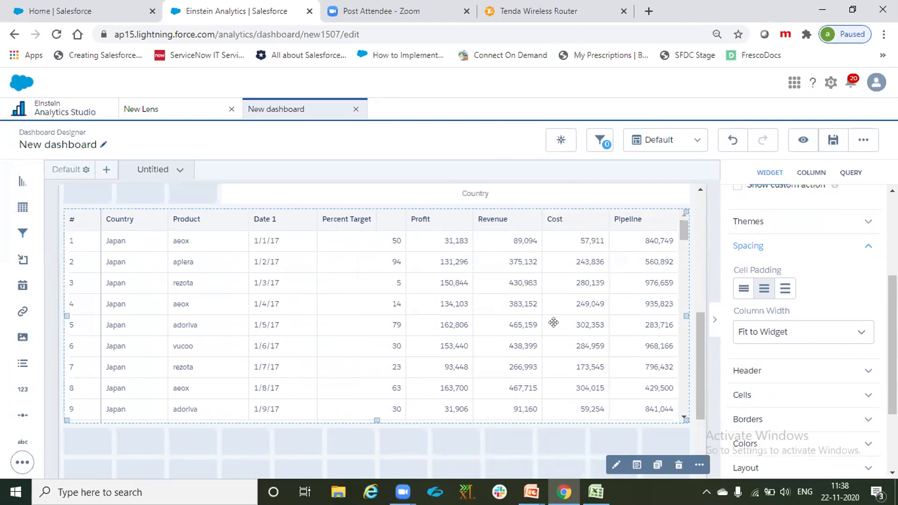
- Add a container about seven columns wide below the table, leaving one empty row between them
drag(699, 339, 698, 348)
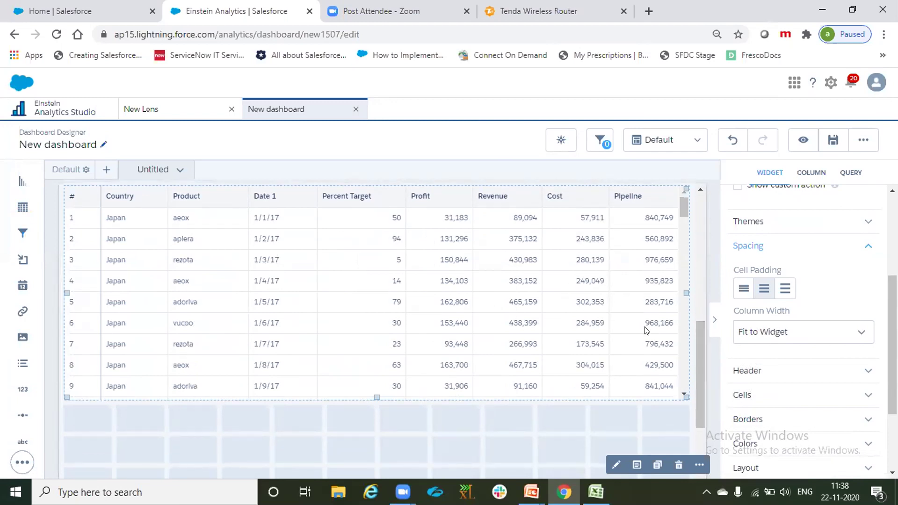
scroll(698, 359, down, 2)
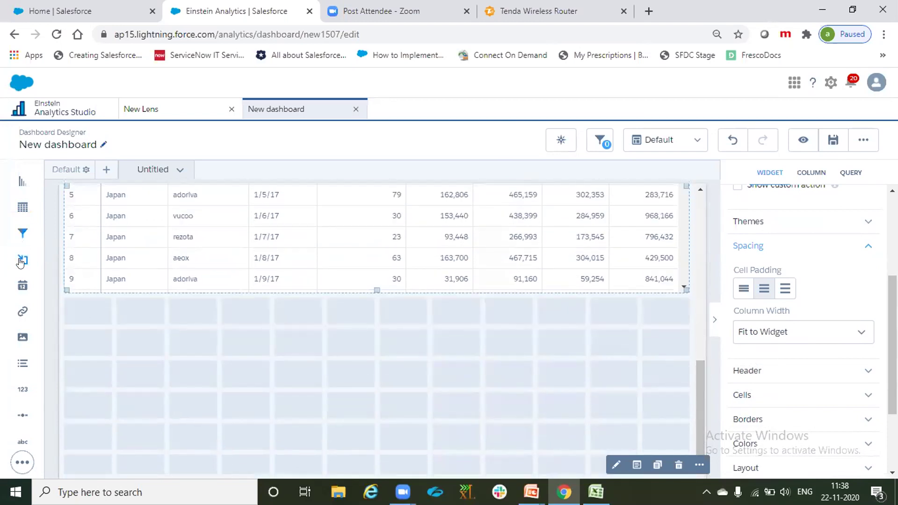
drag(20, 263, 86, 382)
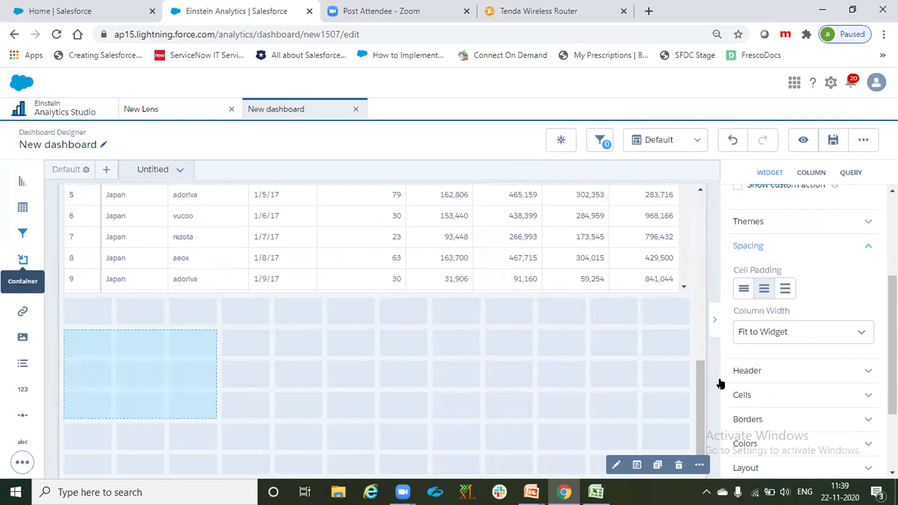
scroll(698, 391, down, 3)
drag(215, 293, 375, 388)
scroll(705, 349, up, 3)
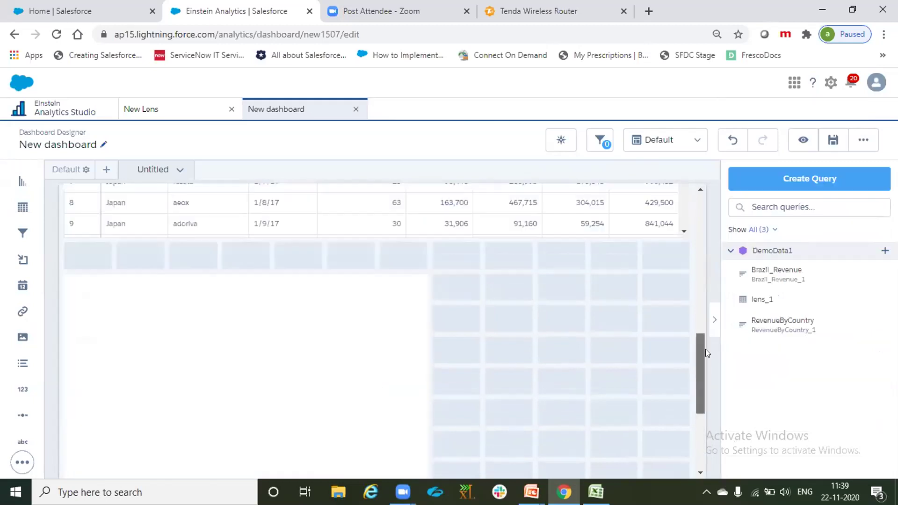
- Delete the empty container below the table
click(588, 263)
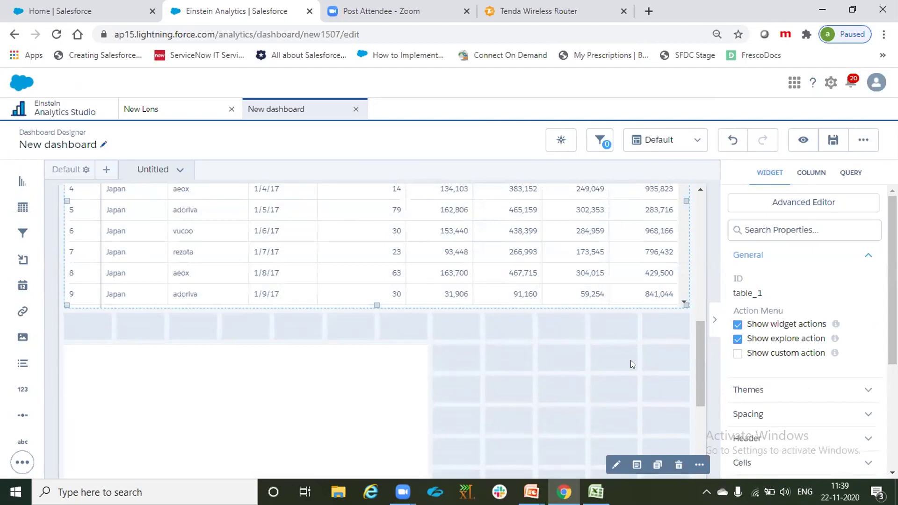
click(341, 397)
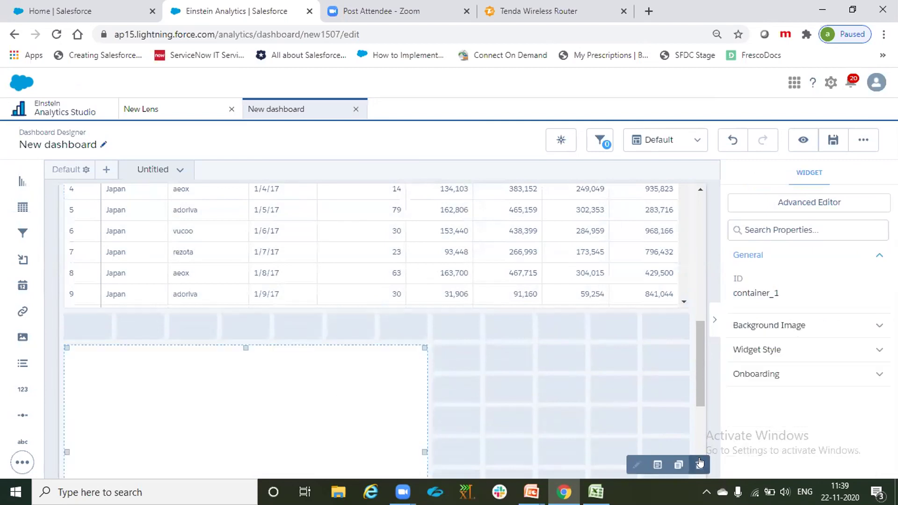
click(699, 464)
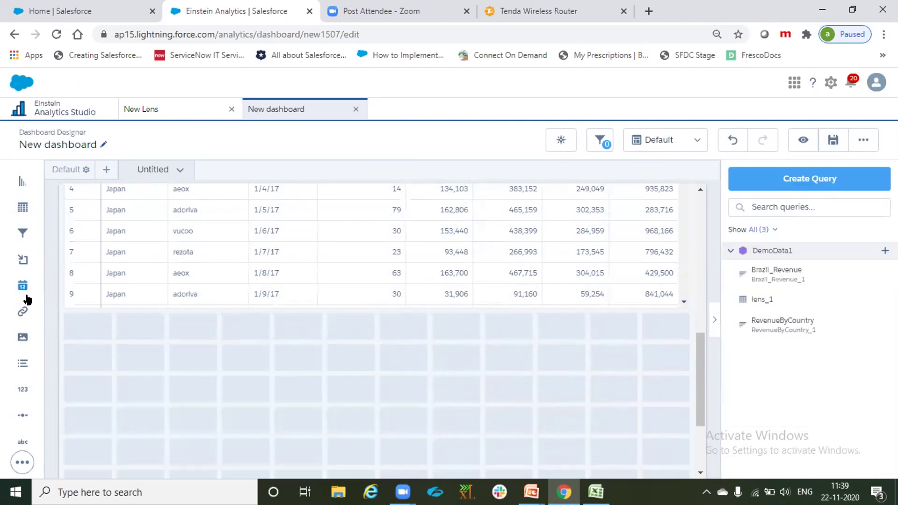
- Add a date widget below the table, leaving one empty row between them, and check the Country grouping's options in New Lens
drag(21, 289, 93, 357)
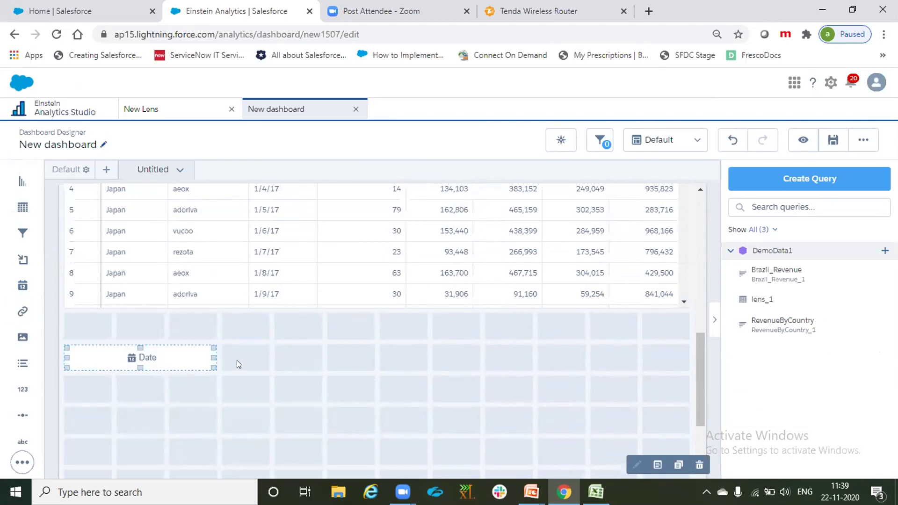
click(69, 104)
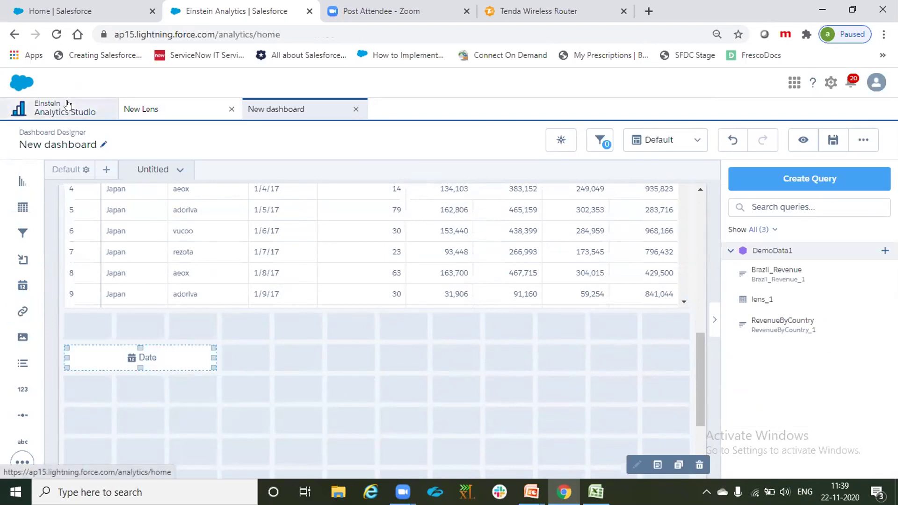
click(131, 109)
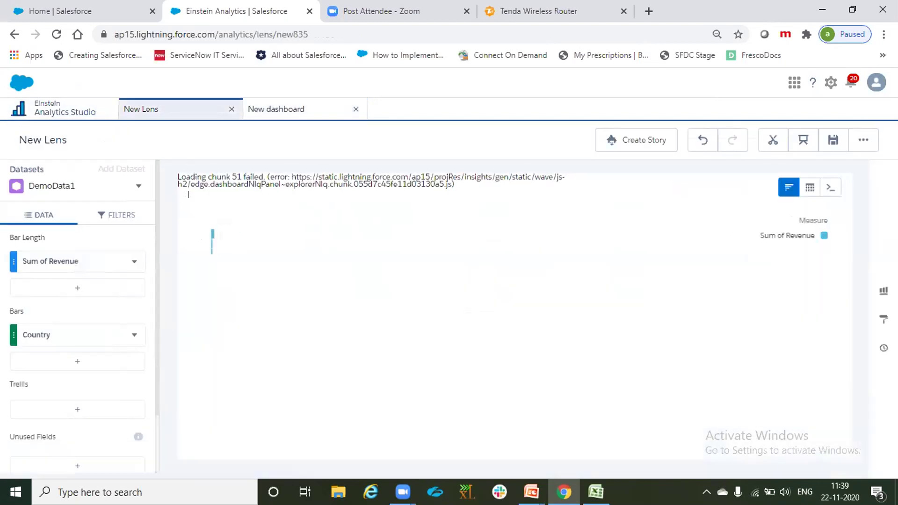
click(133, 335)
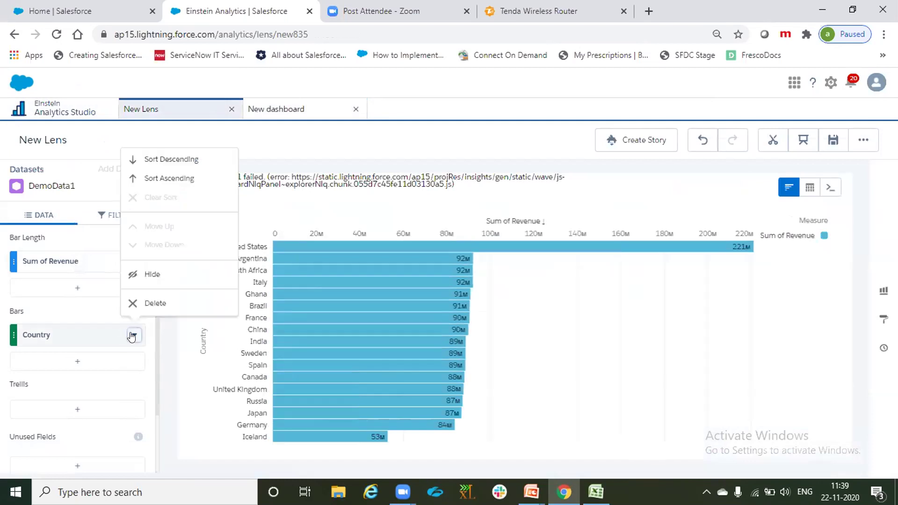
click(284, 108)
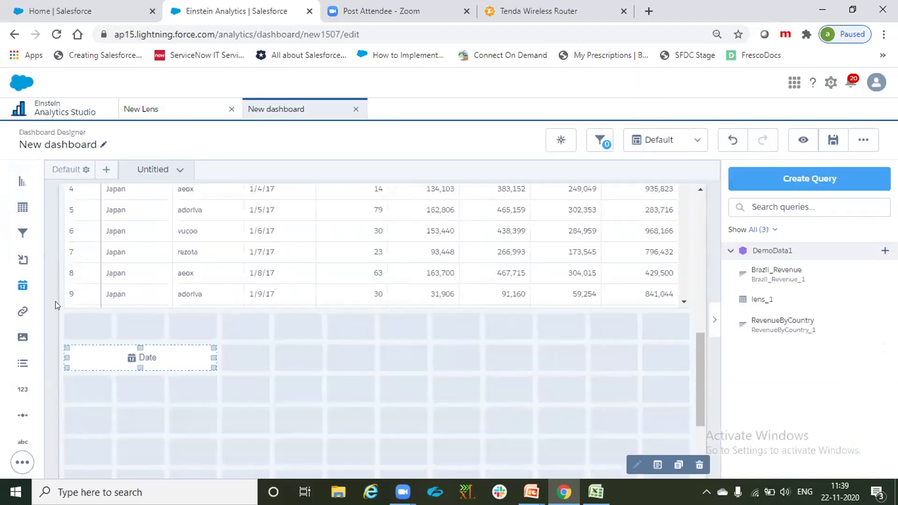
- Base the date widget on the Date 1 field of DemoData1
click(134, 357)
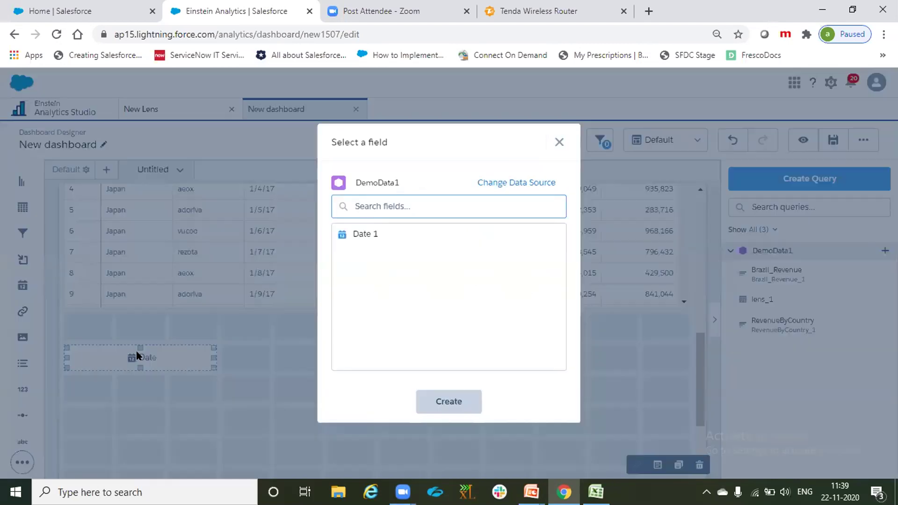
click(361, 236)
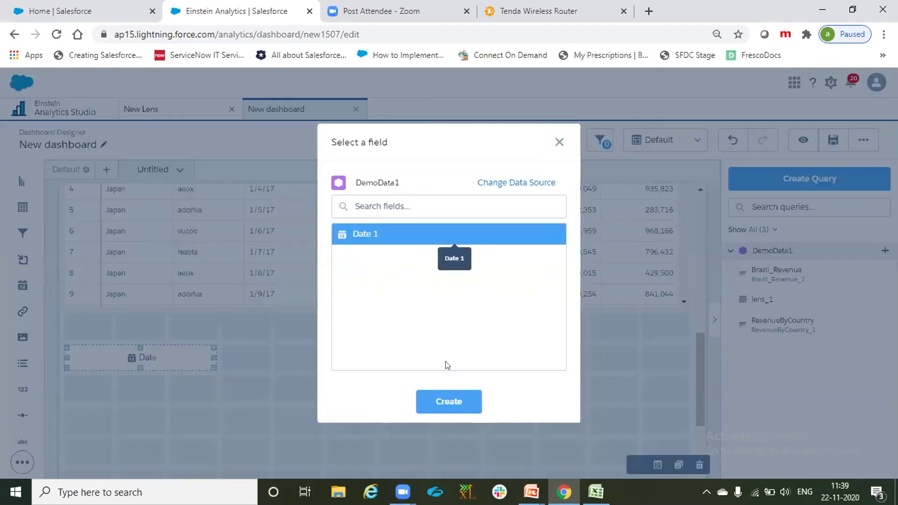
click(434, 398)
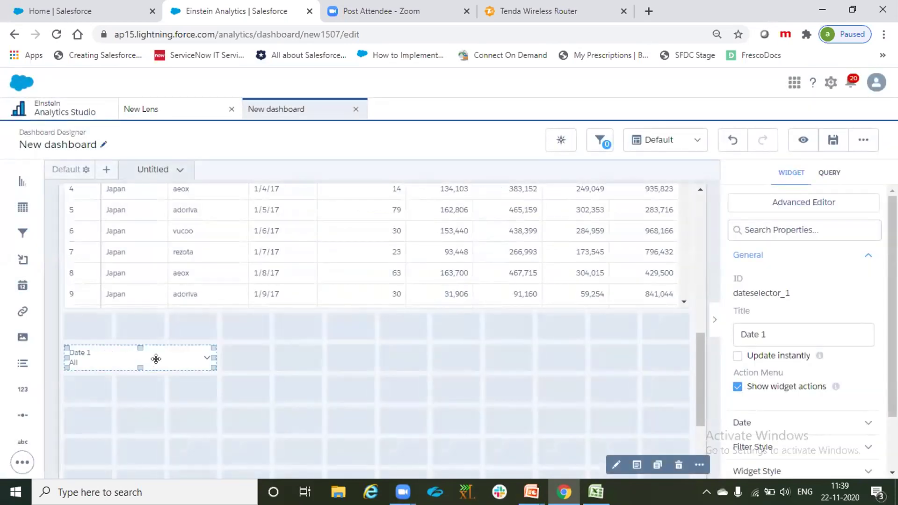
- Title the date widget "Date" and move it up one row, directly below the table
click(775, 334)
key(BackSpace)
key(BackSpace)
click(350, 332)
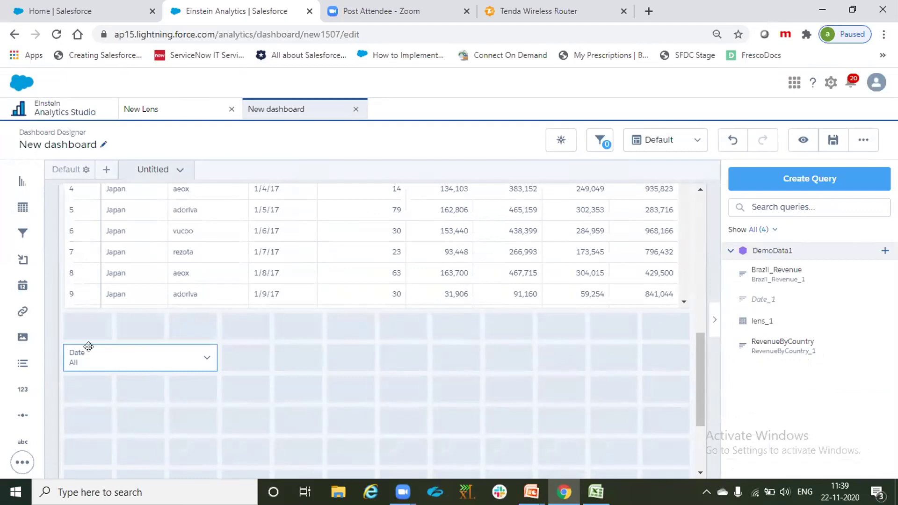
drag(88, 346, 90, 340)
- Add a link widget three columns wide beside the Date widget and set its text to "Go to Google"
drag(87, 378, 251, 330)
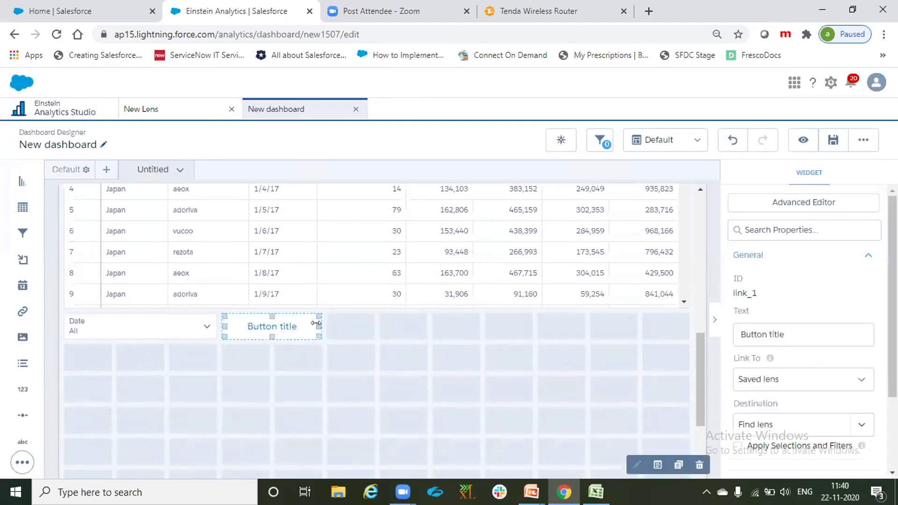
drag(316, 324, 349, 328)
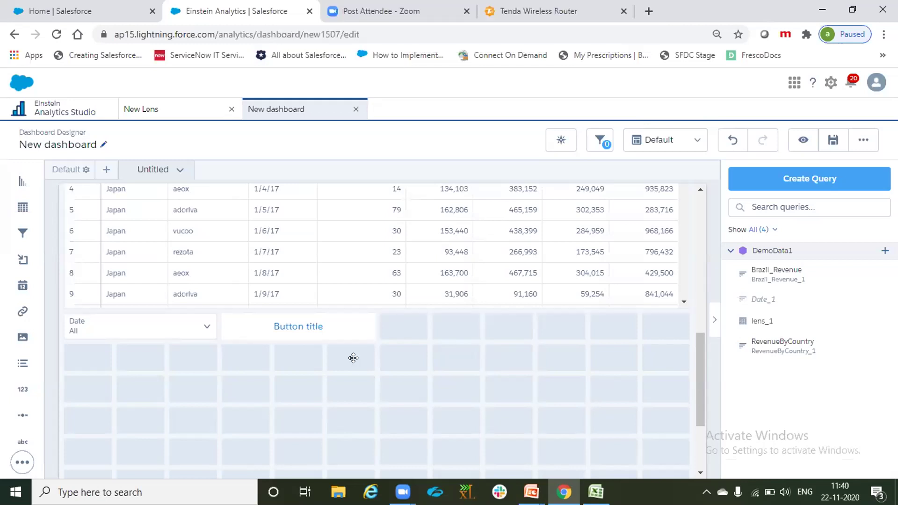
click(352, 325)
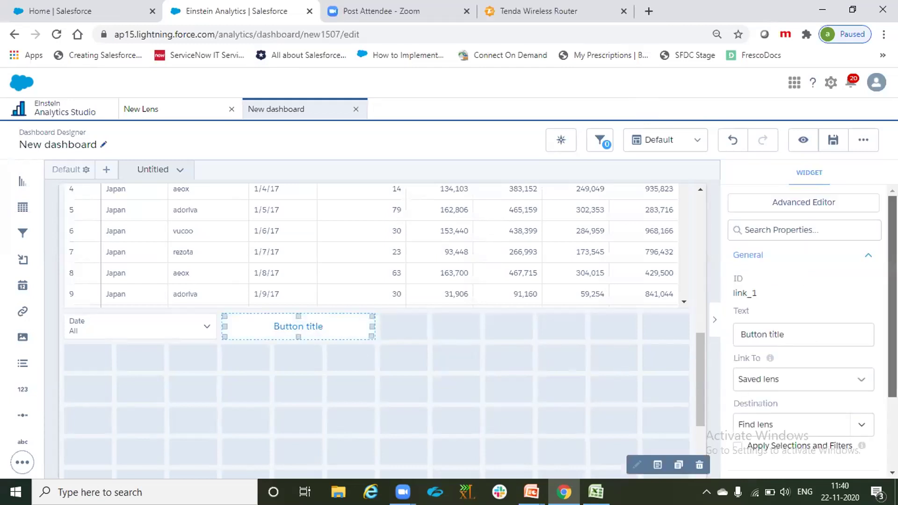
scroll(784, 353, down, 2)
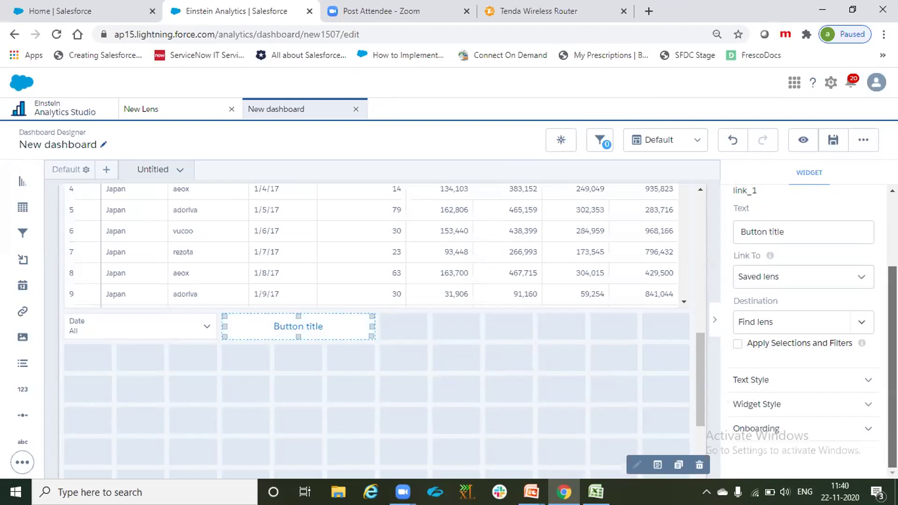
scroll(804, 327, up, 1)
triple_click(794, 267)
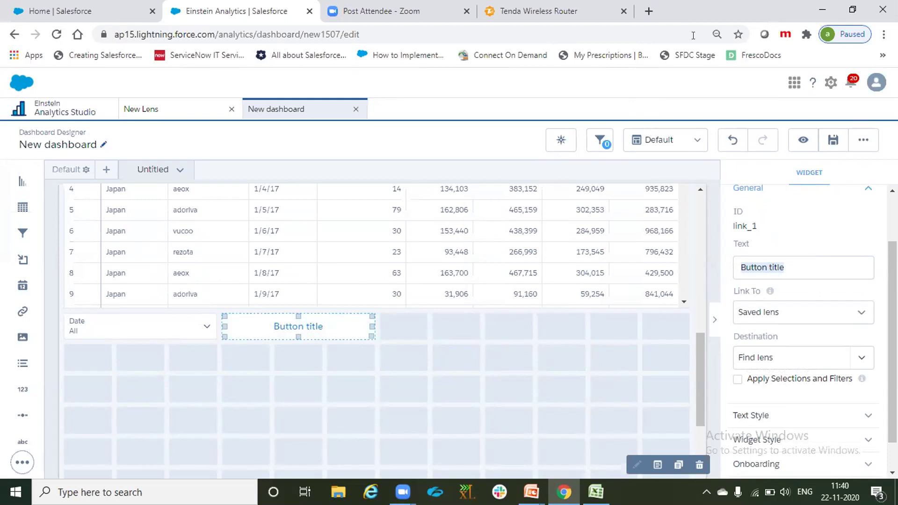
text(Go to Google)
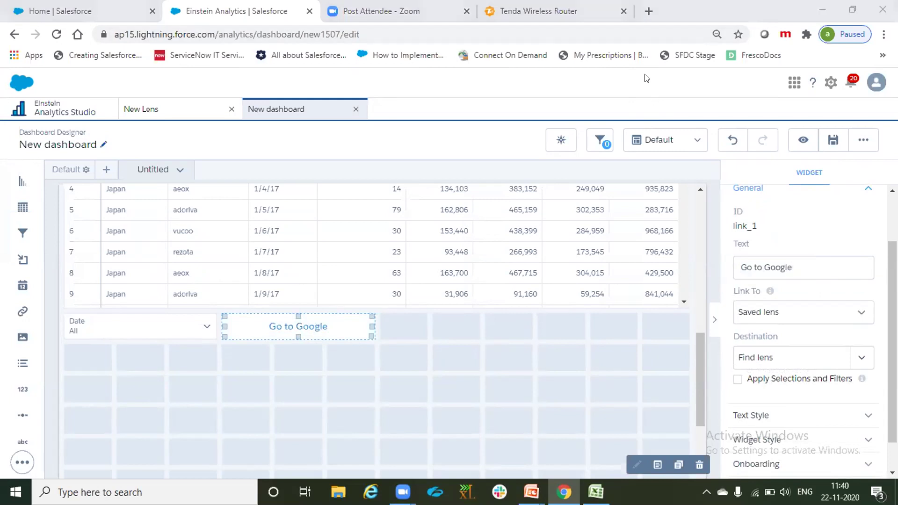
- Enter google.com in a new browser tab, copy the address and return to the dashboard
click(649, 10)
text(goo)
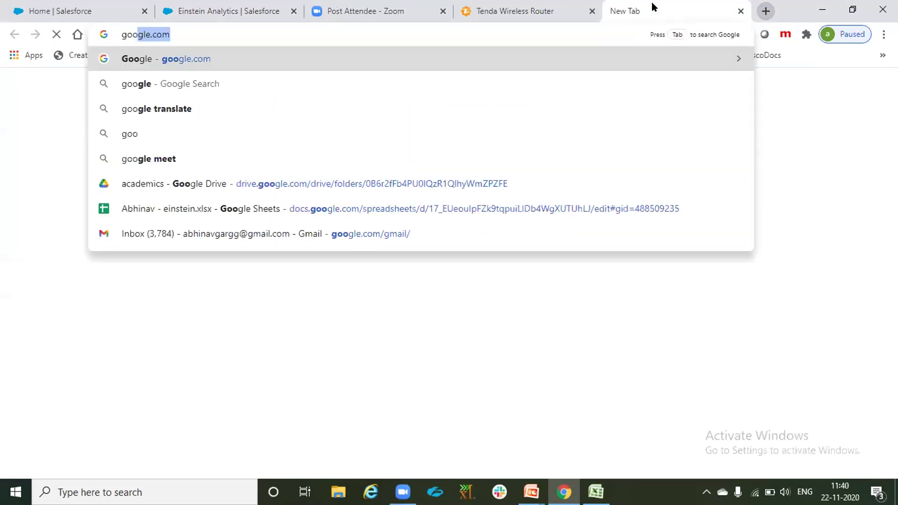
text(gle.com)
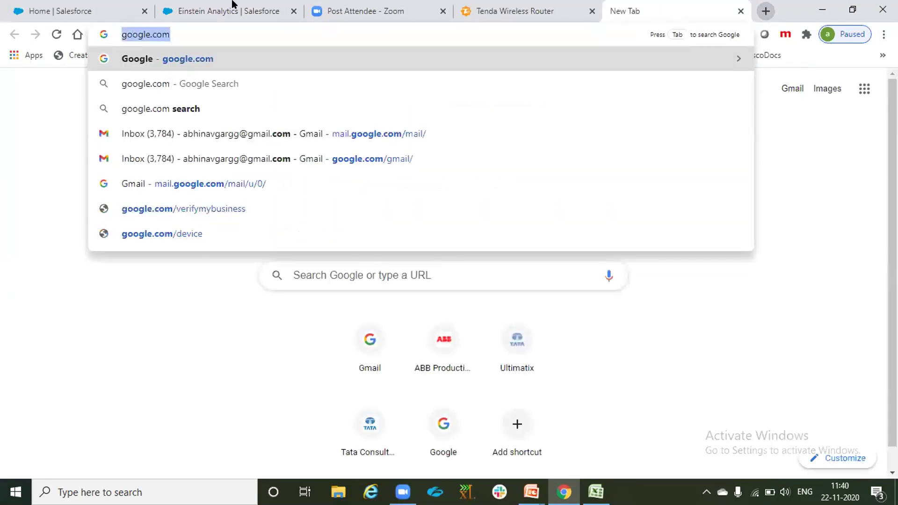
click(192, 8)
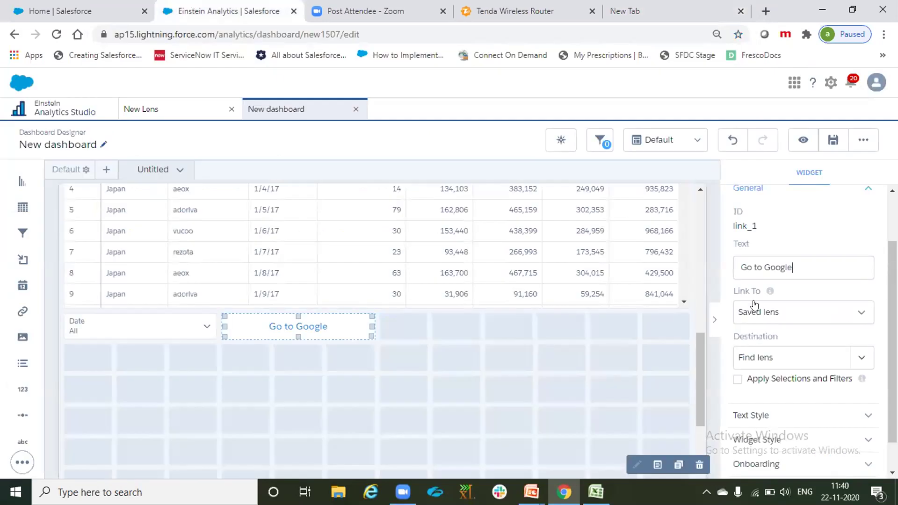
- Try Saved lens and Saved dashboard as the link's target type and look at the destinations each one offers
click(775, 318)
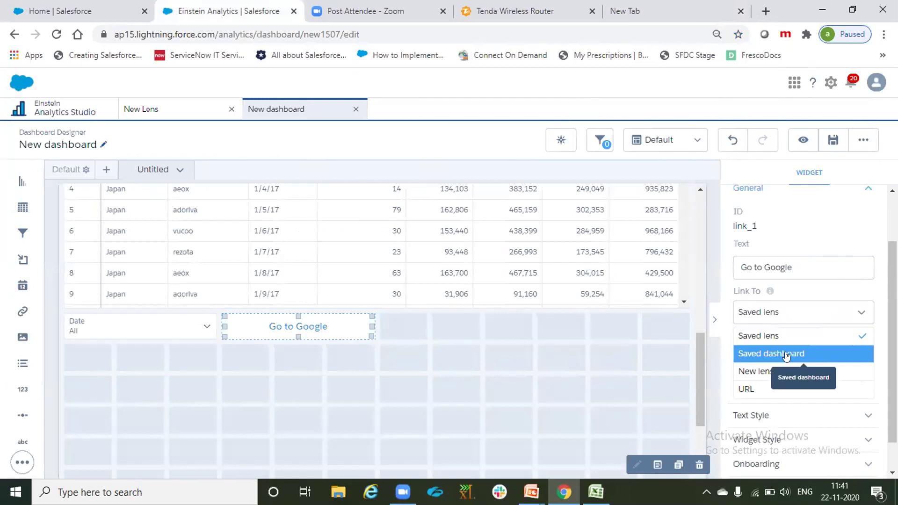
click(809, 333)
click(760, 363)
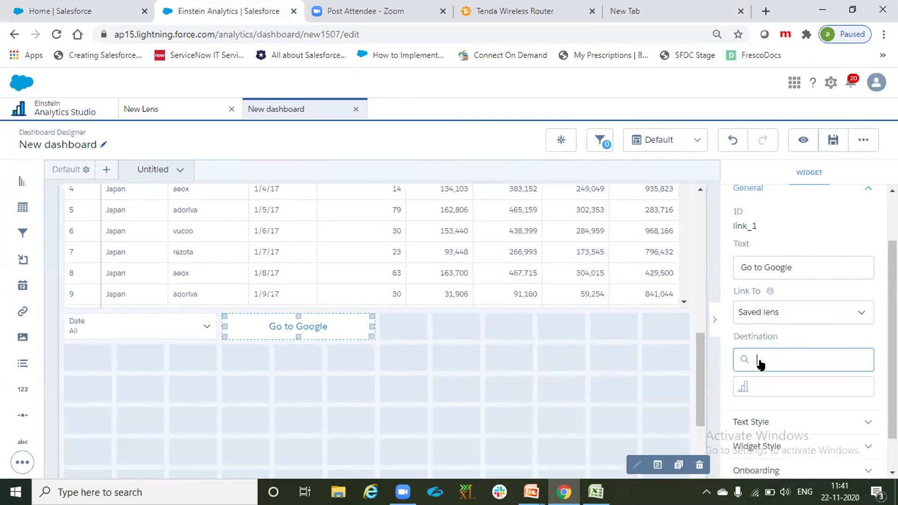
click(802, 312)
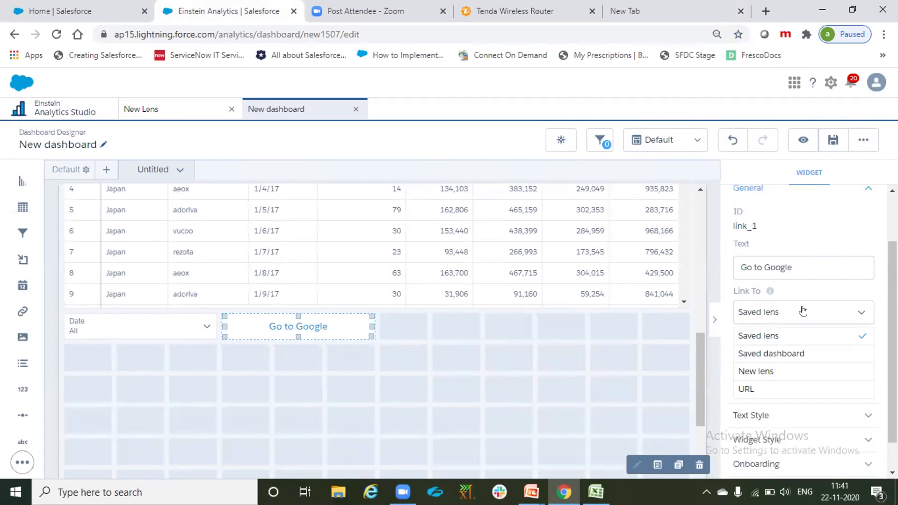
click(786, 355)
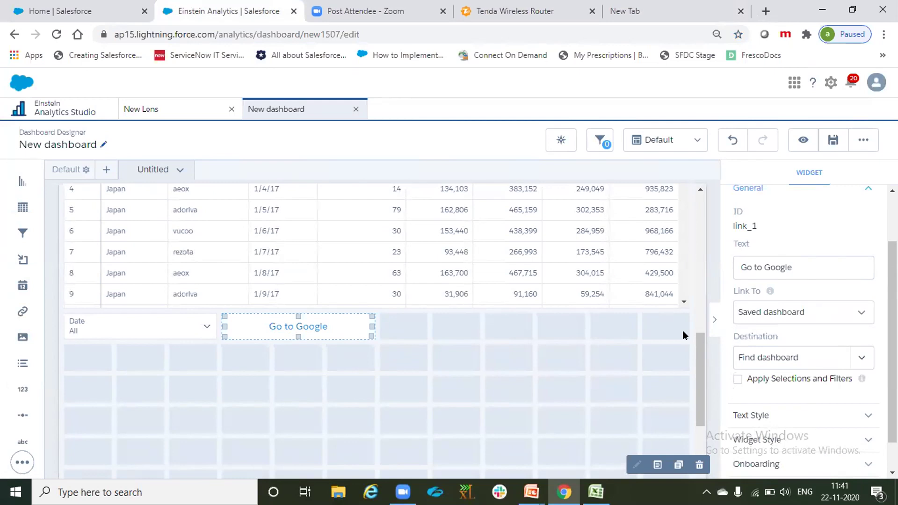
click(807, 362)
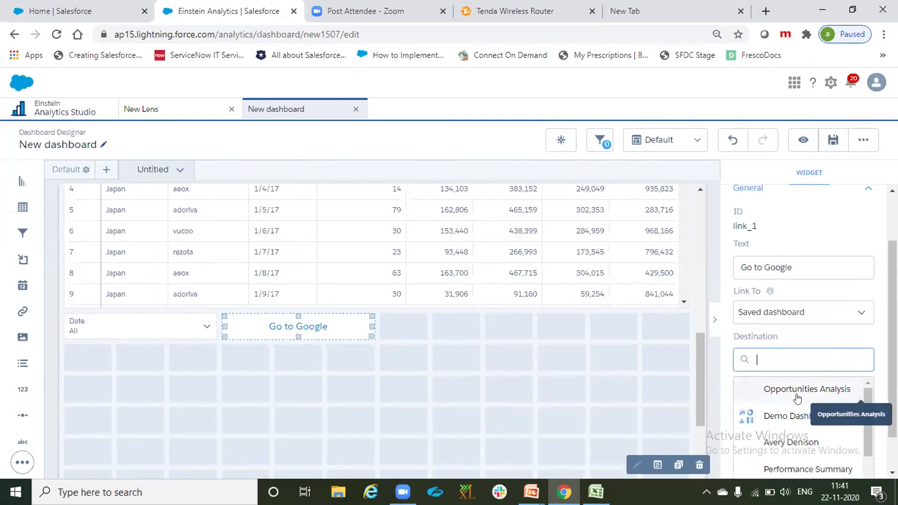
click(788, 312)
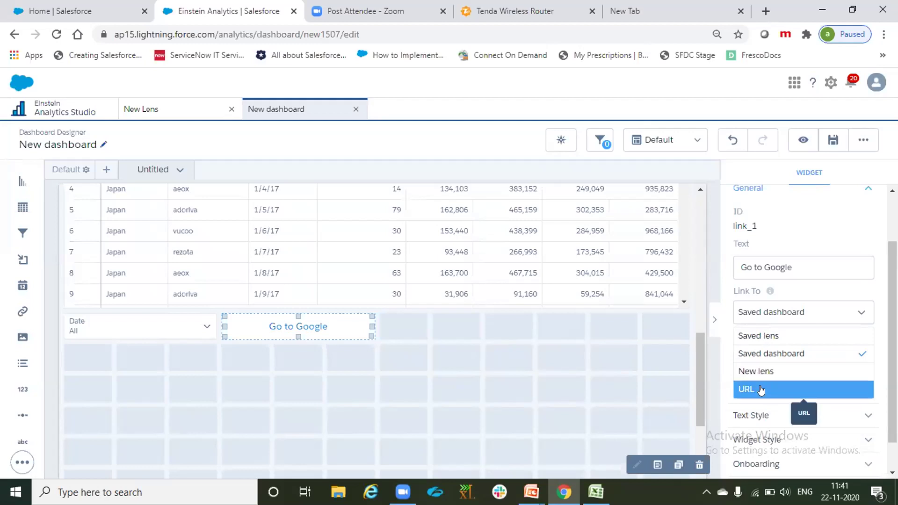
click(760, 389)
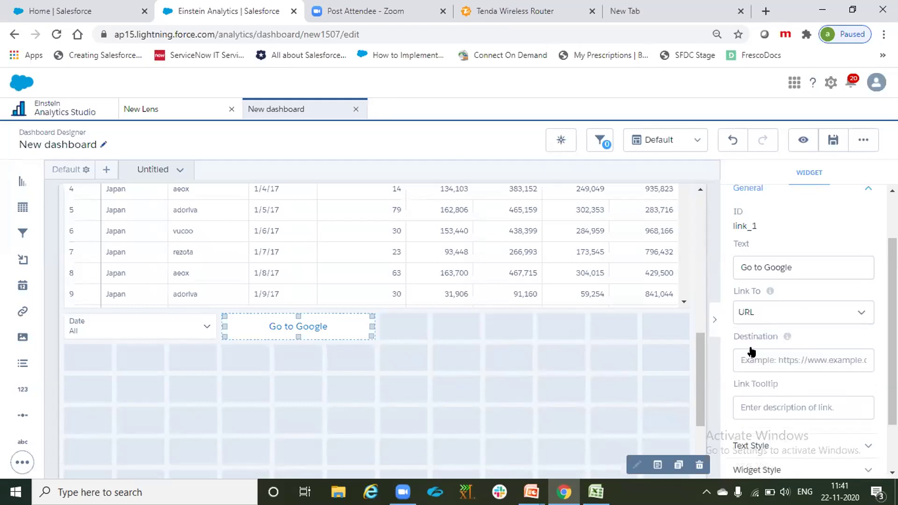
text(http://google.com/)
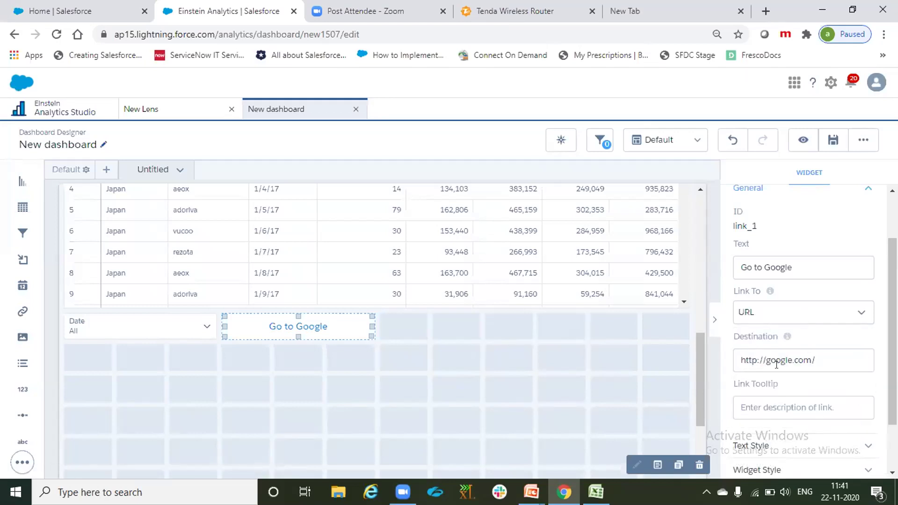
- Dismiss the system notification and look through the link widget's Text Style and Widget Style settings
scroll(776, 364, down, 1)
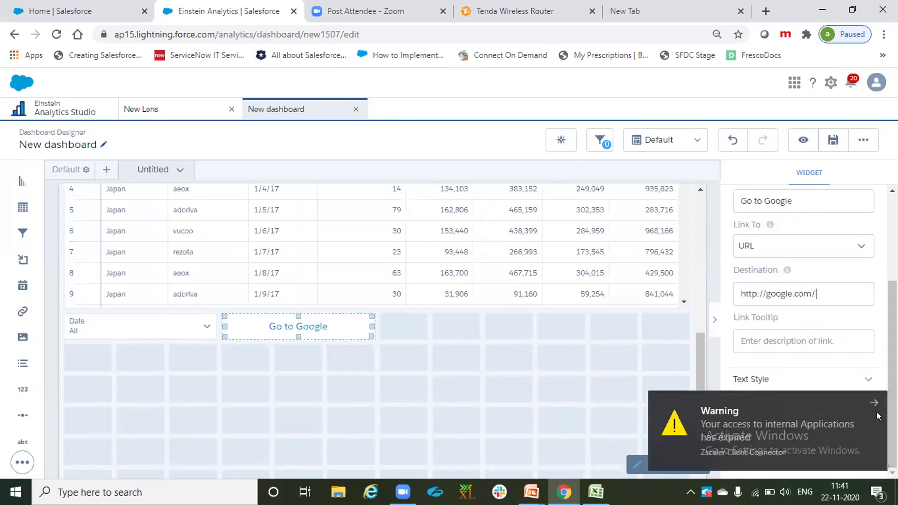
click(867, 402)
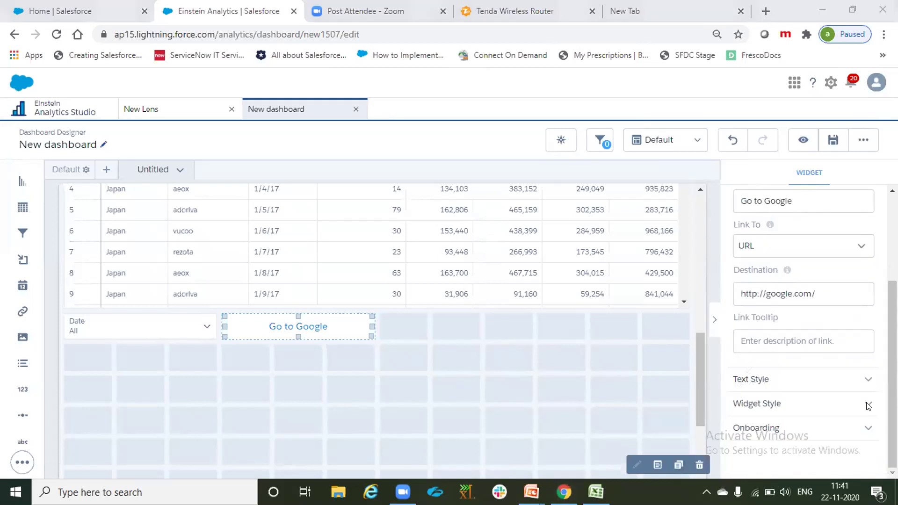
click(778, 378)
scroll(882, 403, down, 2)
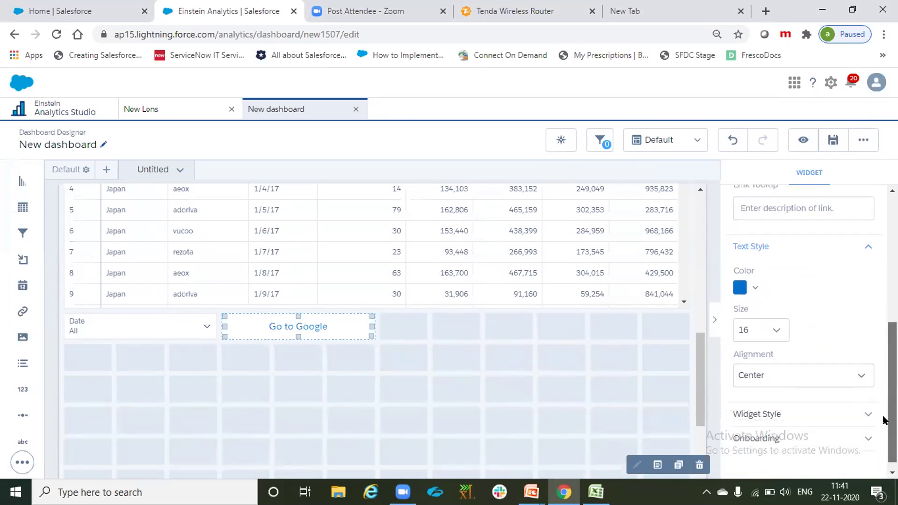
click(814, 402)
scroll(781, 370, down, 2)
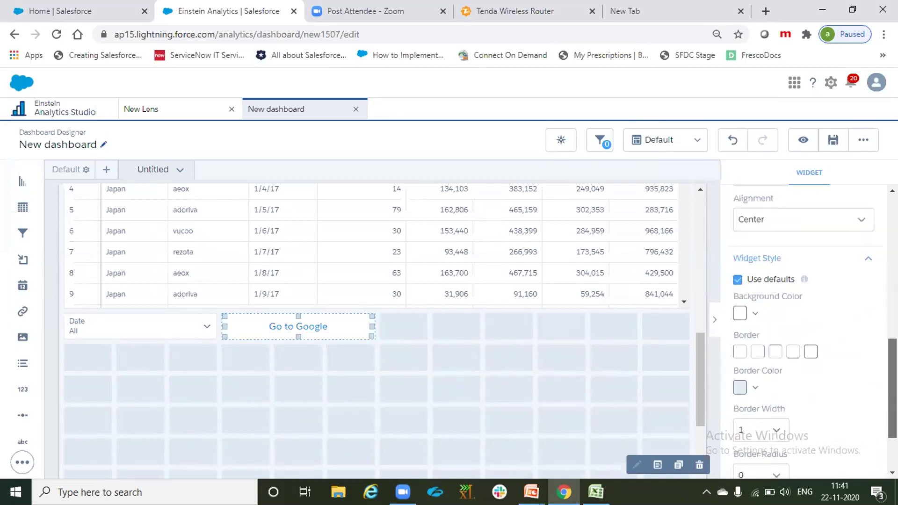
- Preview the dashboard, test the Go to Google link, and return to edit mode with the link widget selected
click(800, 140)
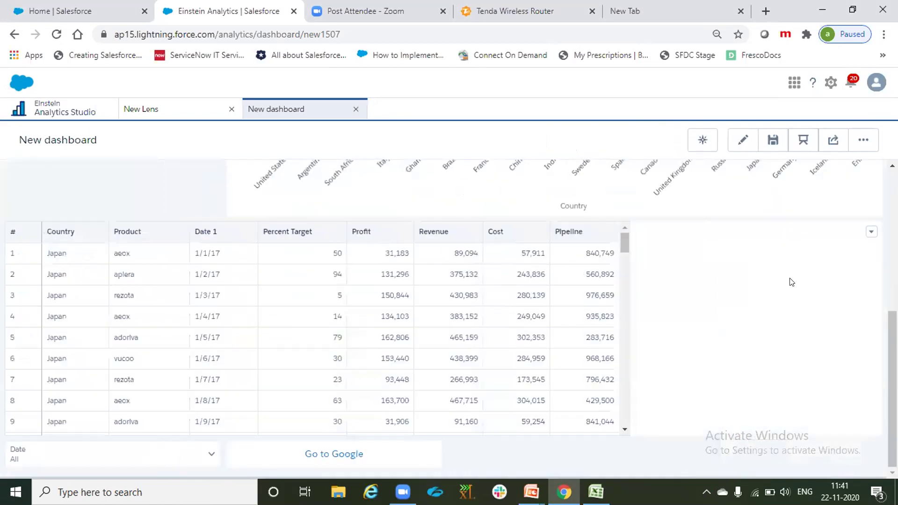
click(331, 455)
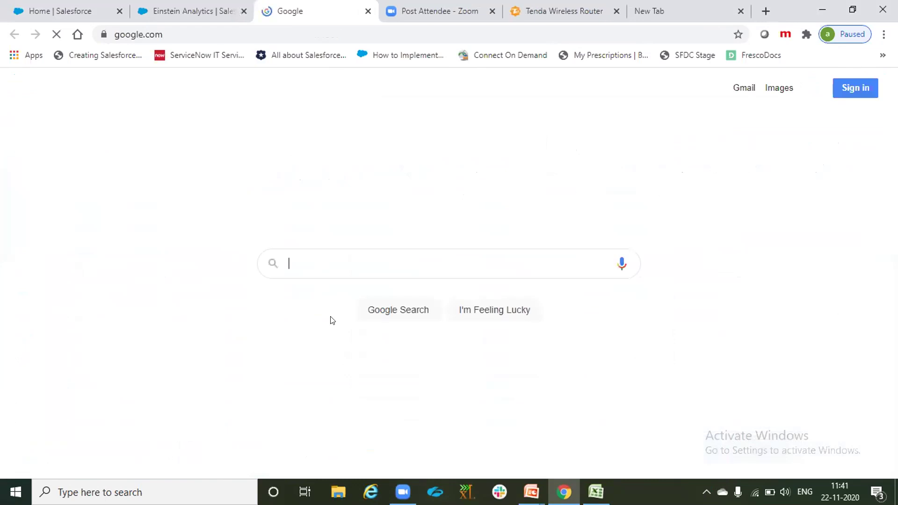
click(191, 5)
click(743, 140)
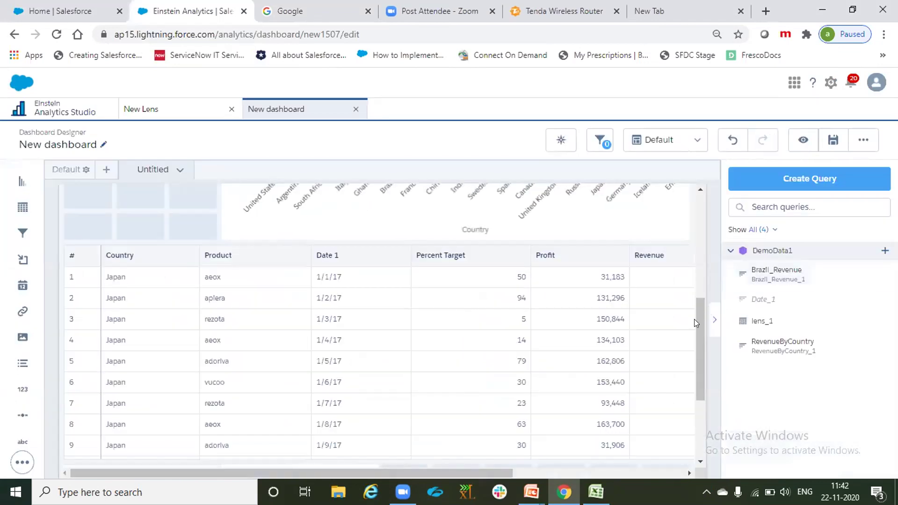
drag(695, 328, 695, 376)
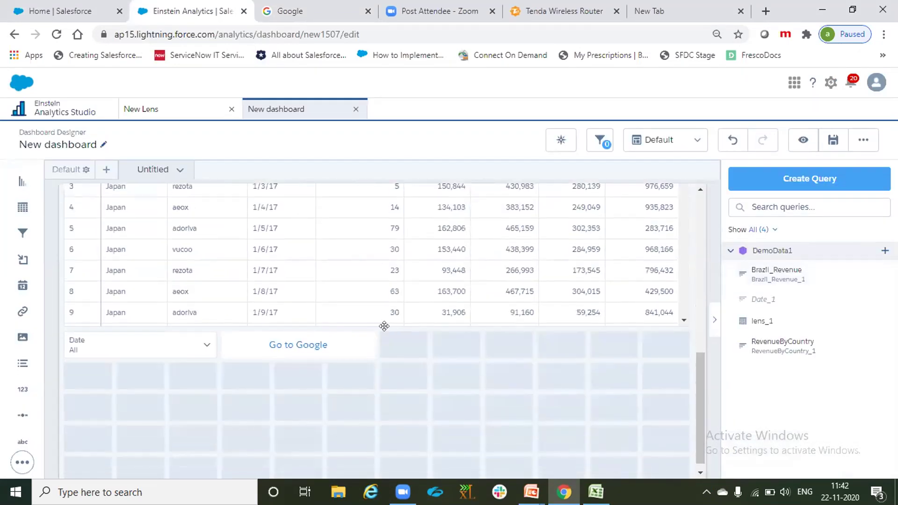
click(349, 337)
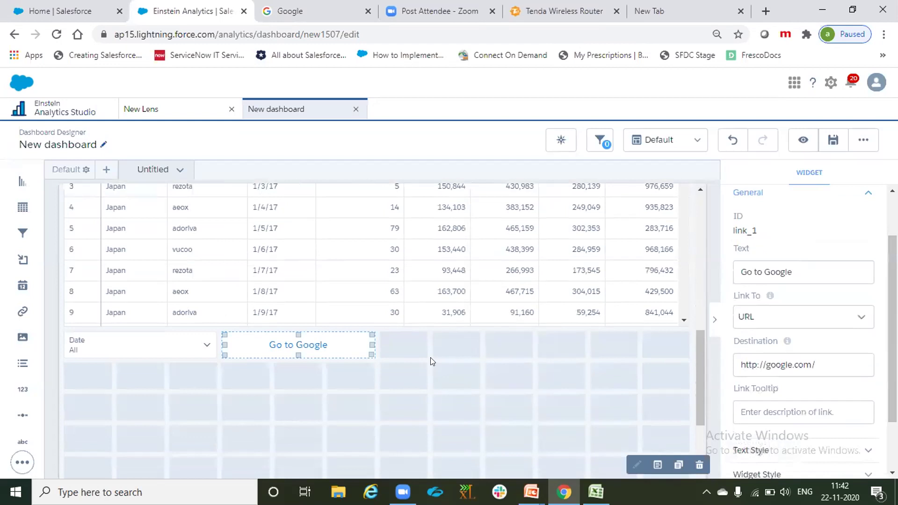
- Link the Go to Google widget to the saved dashboard Demo Dashboard and change its text to "Route to Demo Dashboard"
click(765, 316)
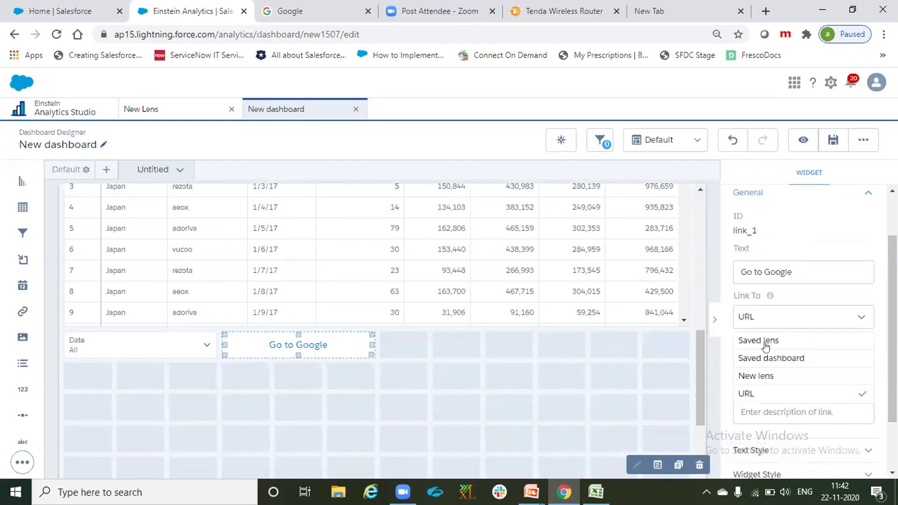
click(772, 358)
click(774, 366)
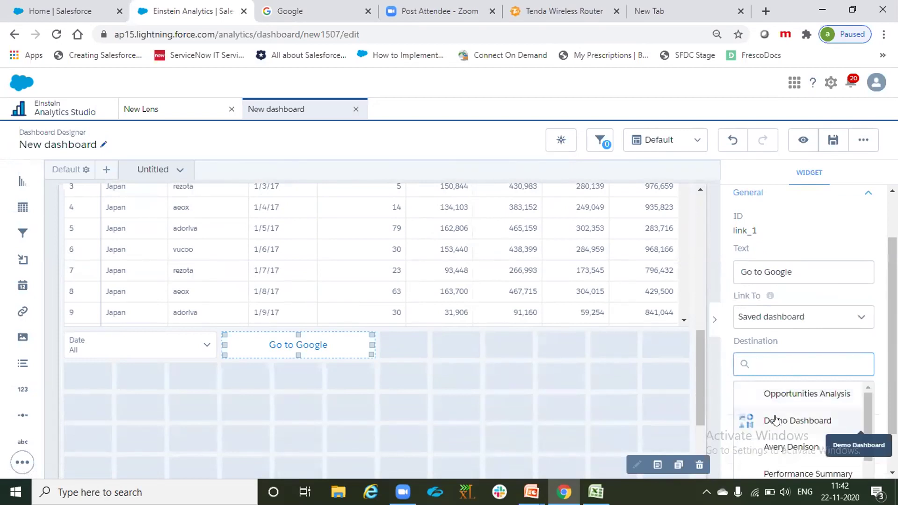
click(775, 419)
drag(799, 263, 672, 254)
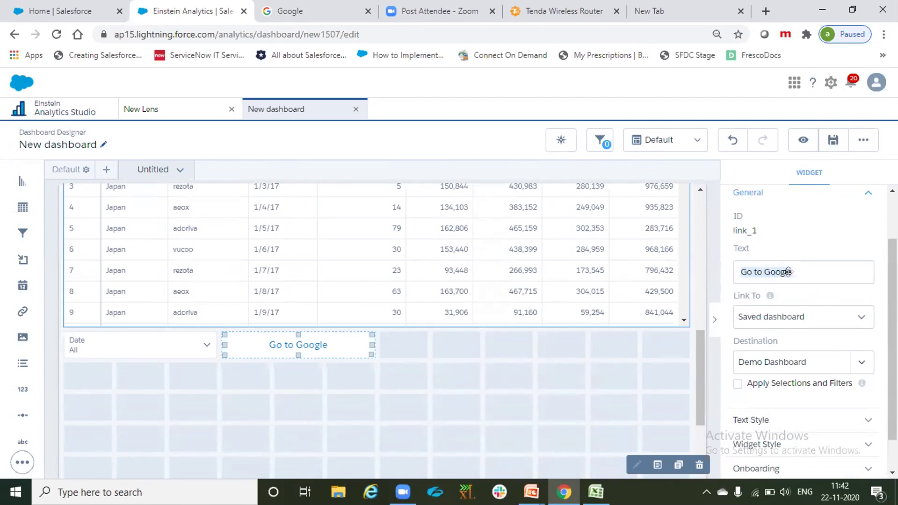
text(Route to Demo Dashboard)
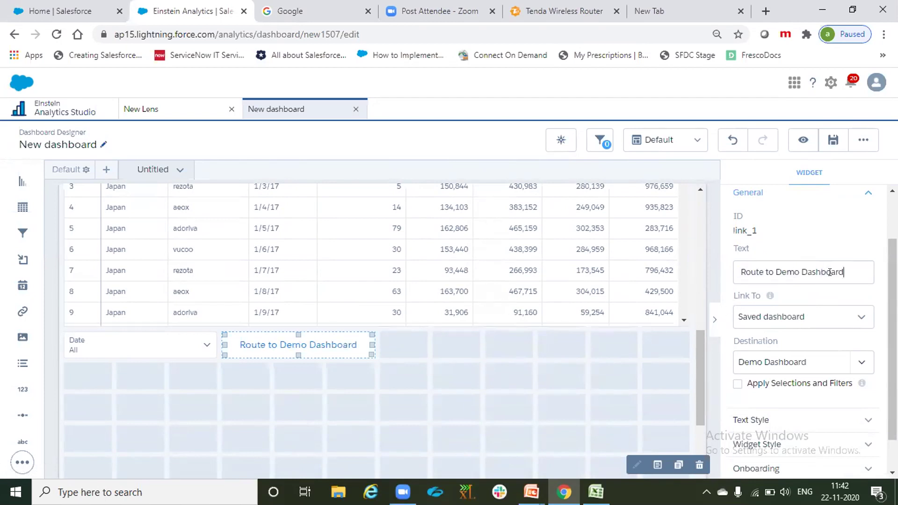
- Preview the dashboard, test the Route to Demo Dashboard link, close the opened dashboard and return to edit mode
click(803, 140)
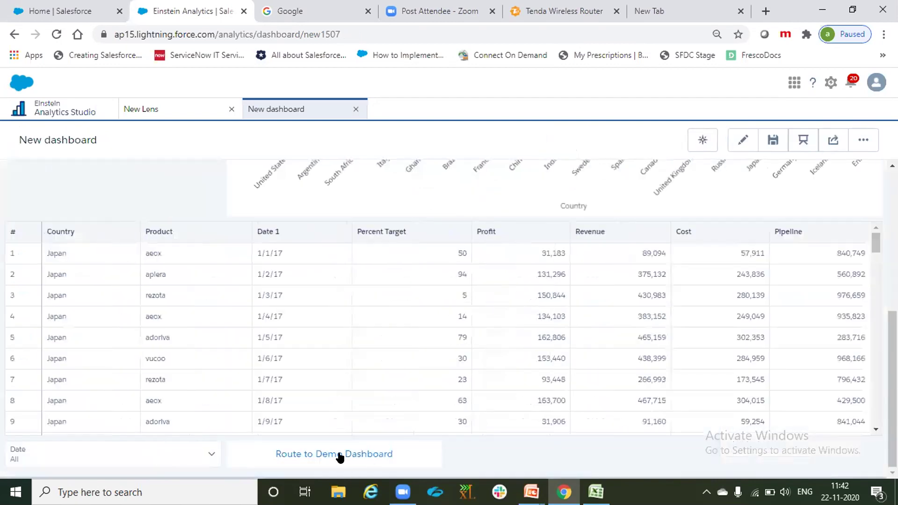
click(340, 455)
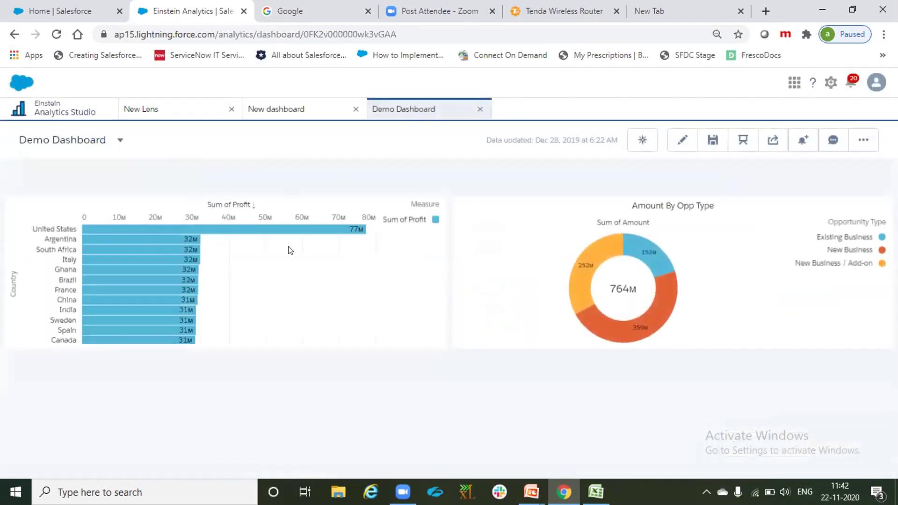
click(479, 109)
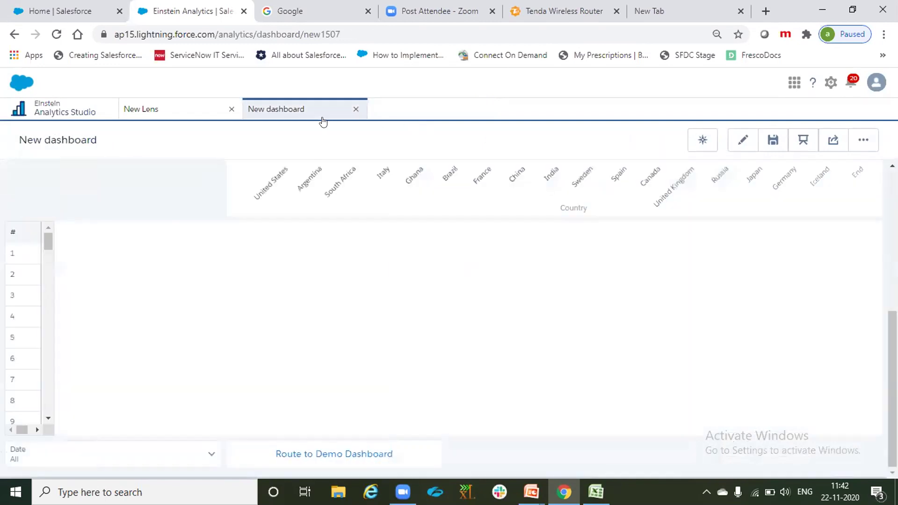
click(739, 138)
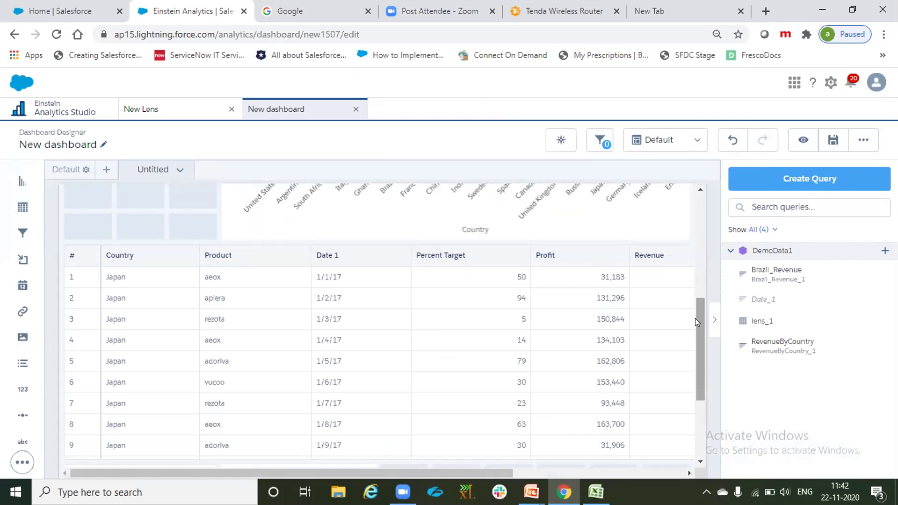
- Add an image widget below the data table, at the far end of the row holding the date filter and link
scroll(258, 332, down, 4)
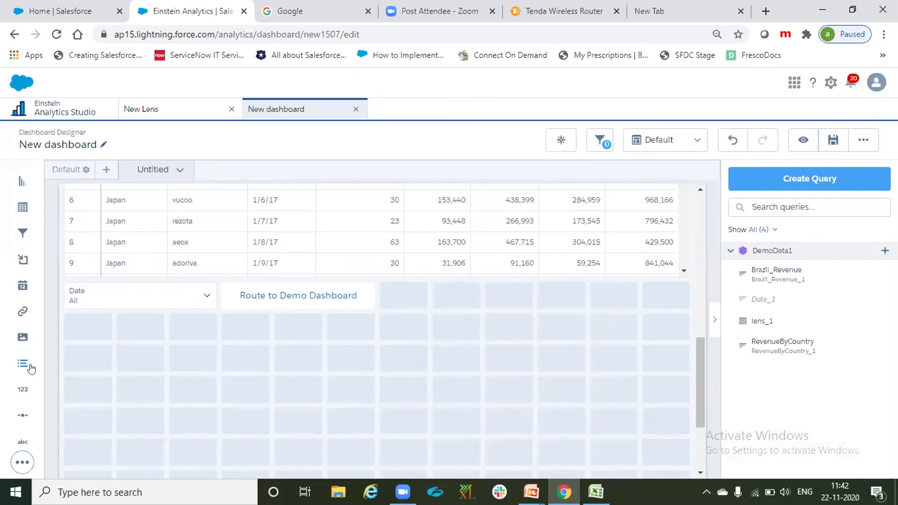
drag(20, 344, 599, 356)
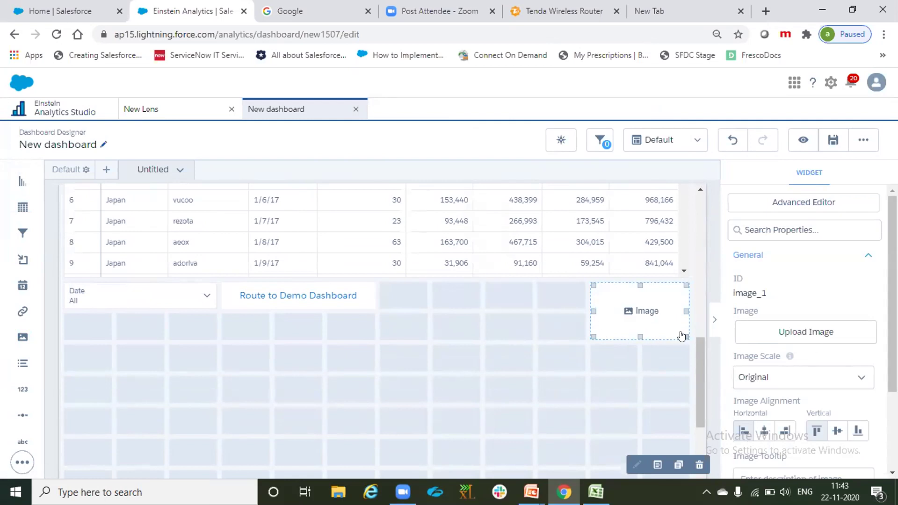
drag(695, 371, 679, 223)
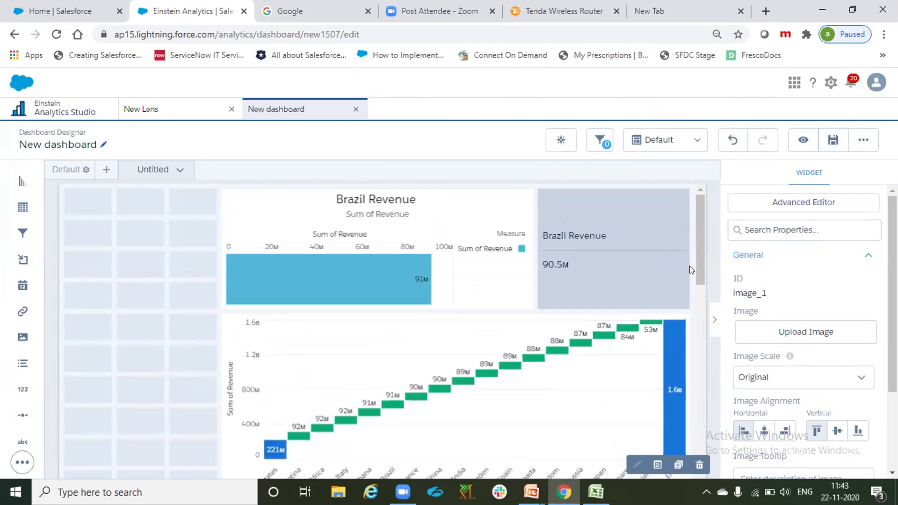
drag(697, 264, 694, 413)
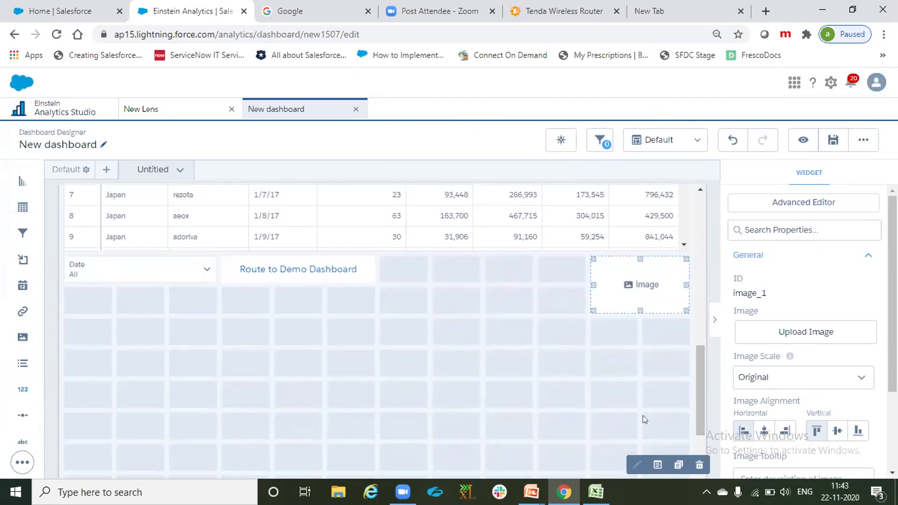
- Turn off number shortening for the Brazil Revenue number widget
drag(700, 364, 707, 309)
scroll(708, 310, up, 5)
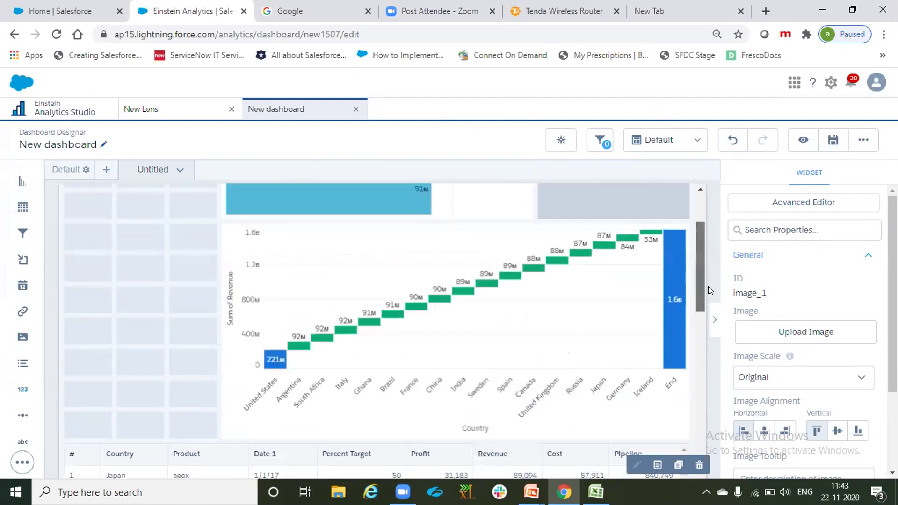
click(564, 269)
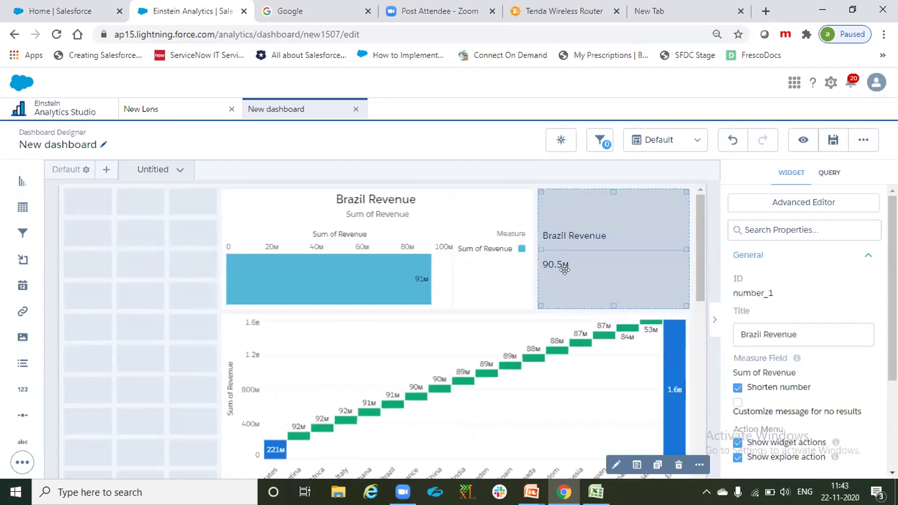
click(737, 387)
- Set the Brazil Revenue widget's number size to 24 and turn its number shortening back on
scroll(804, 327, down, 3)
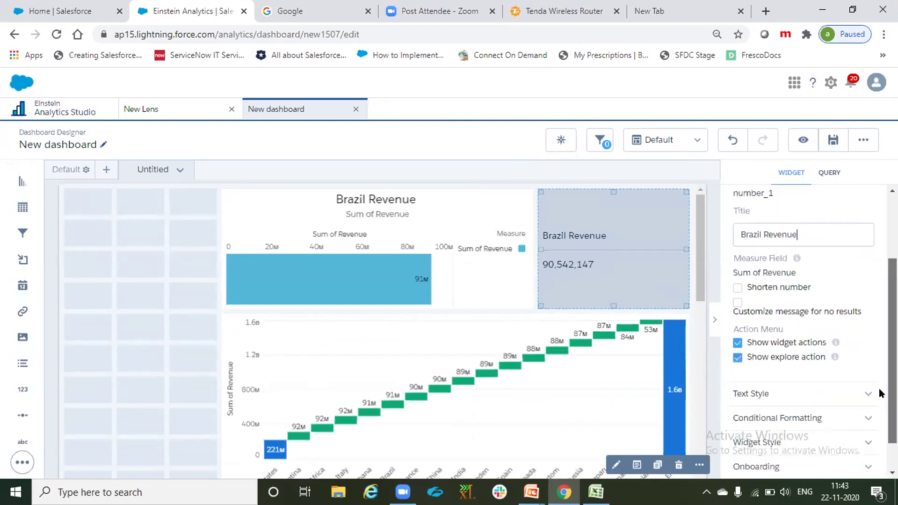
scroll(804, 327, down, 3)
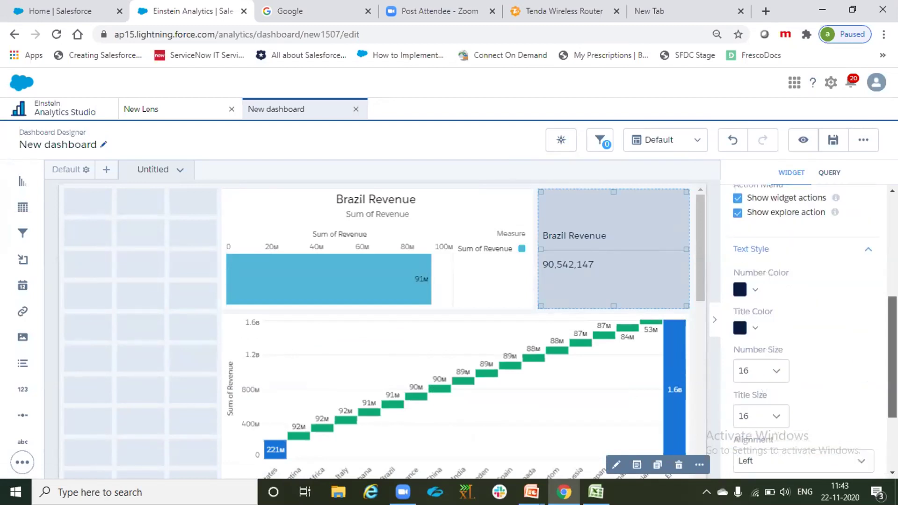
click(771, 332)
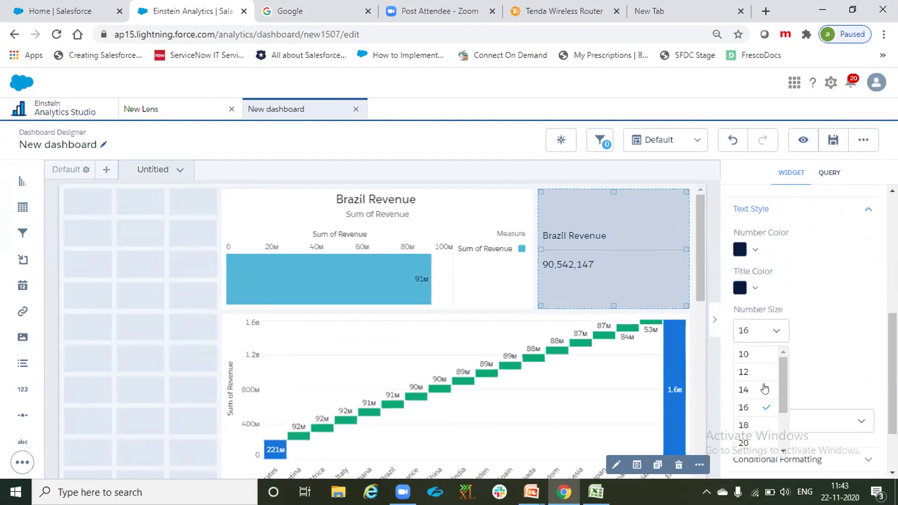
scroll(779, 386, down, 3)
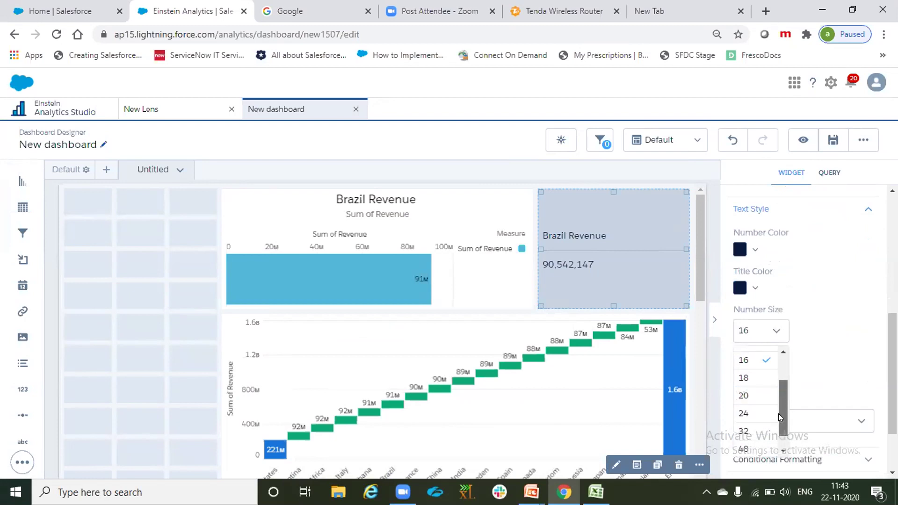
click(751, 408)
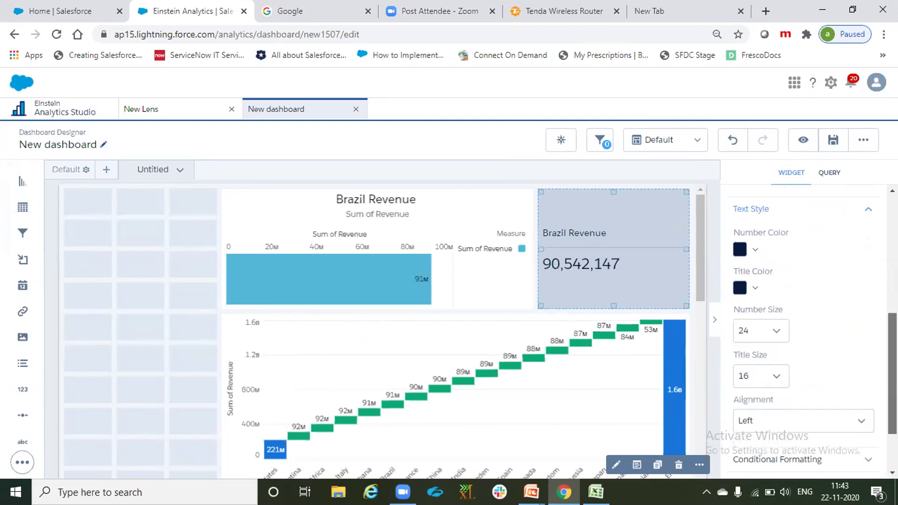
scroll(850, 293, up, 5)
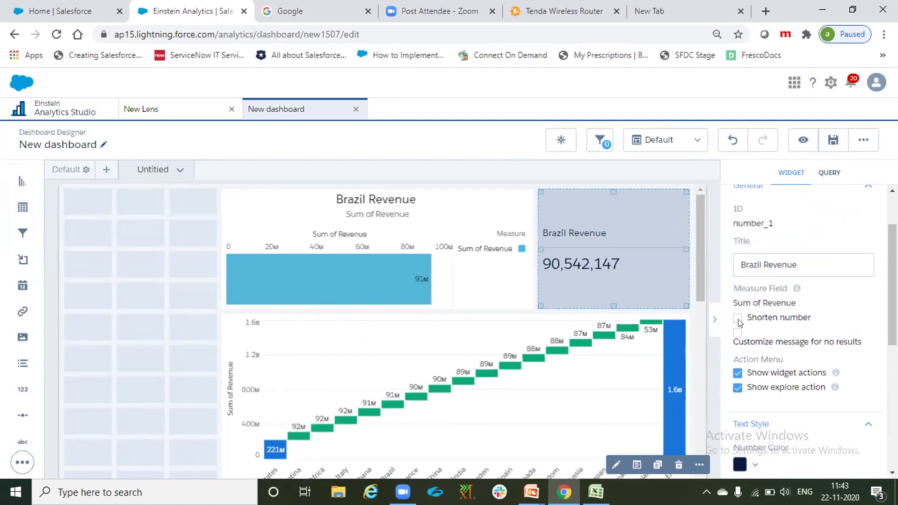
click(737, 318)
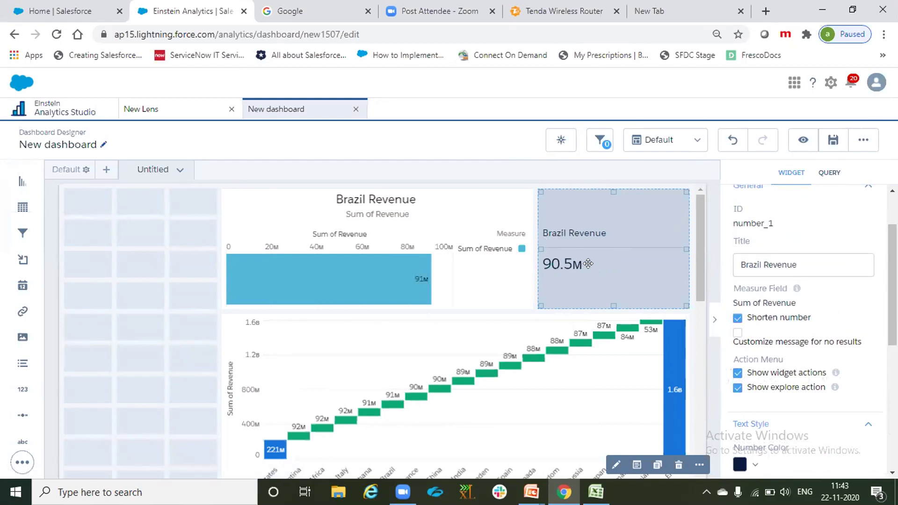
- Add a text widget in the empty grid row just below the link widget and select it
drag(696, 256, 688, 424)
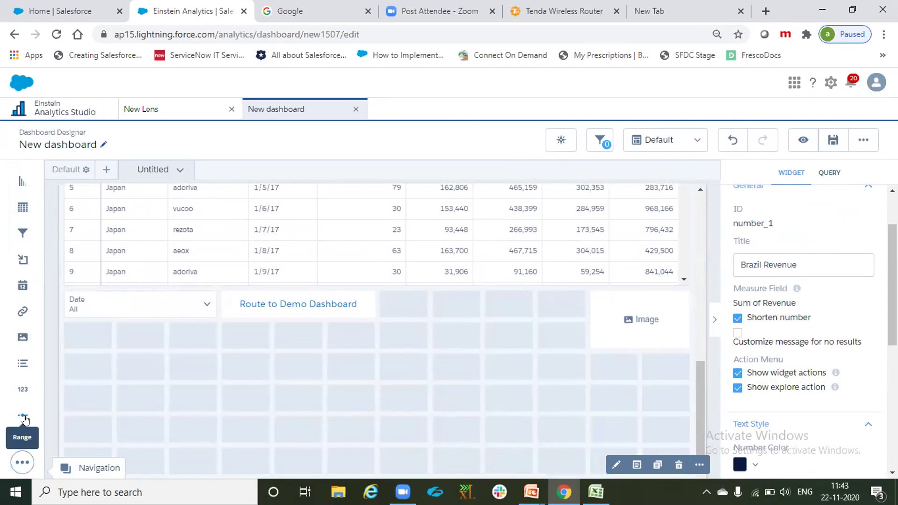
click(53, 403)
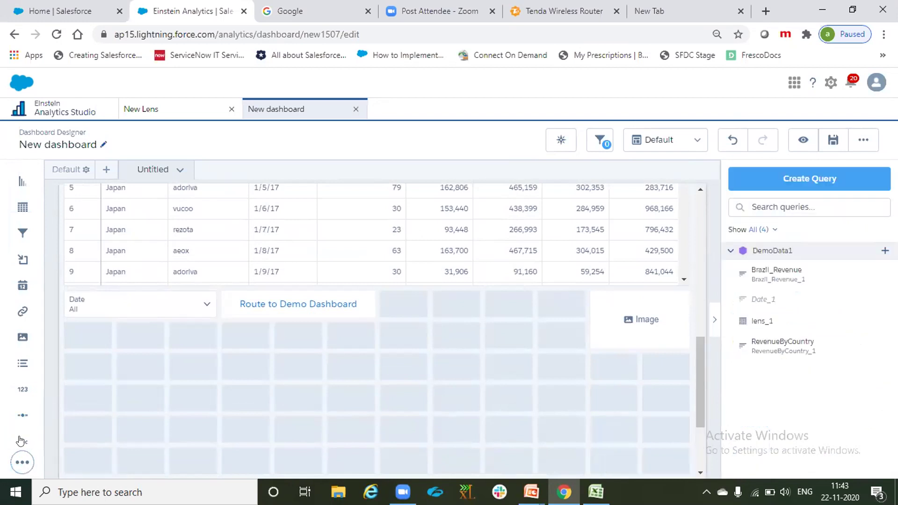
drag(19, 446, 462, 331)
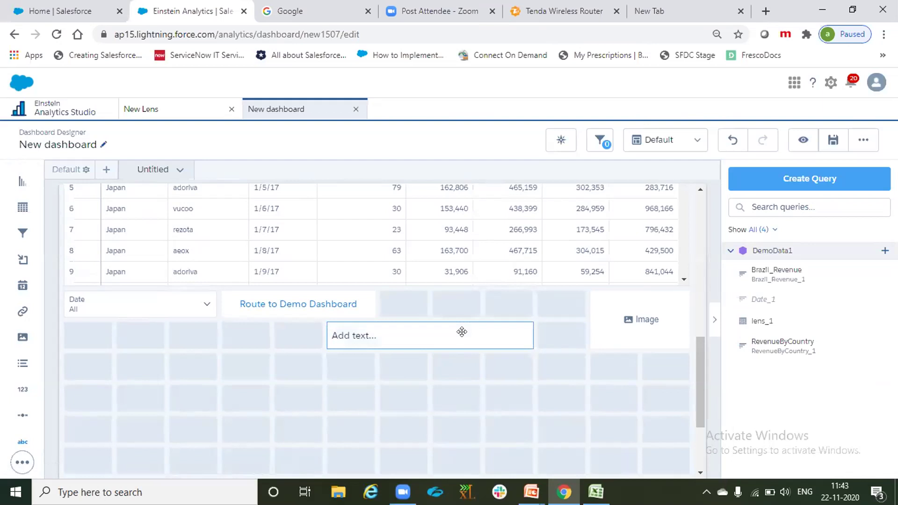
click(462, 332)
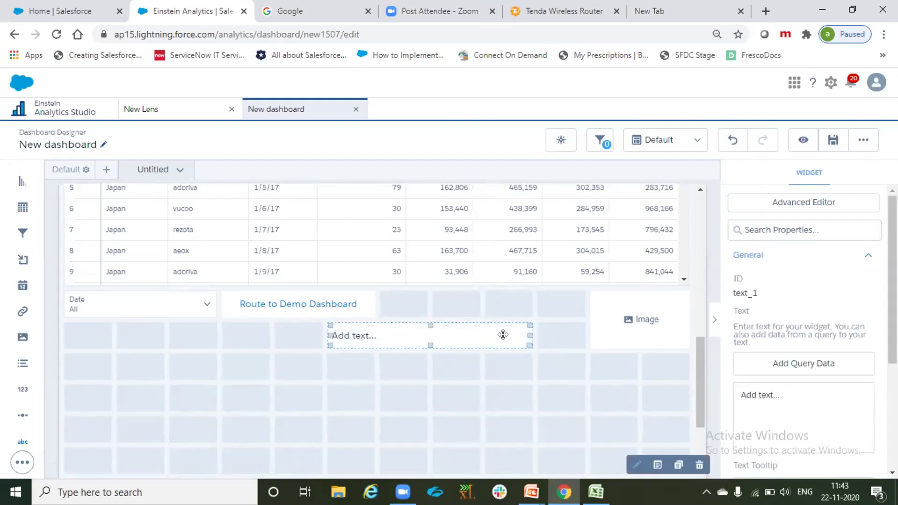
- Select all widgets on the dashboard, move them down one grid row and clear the selection
key(ctrl+a)
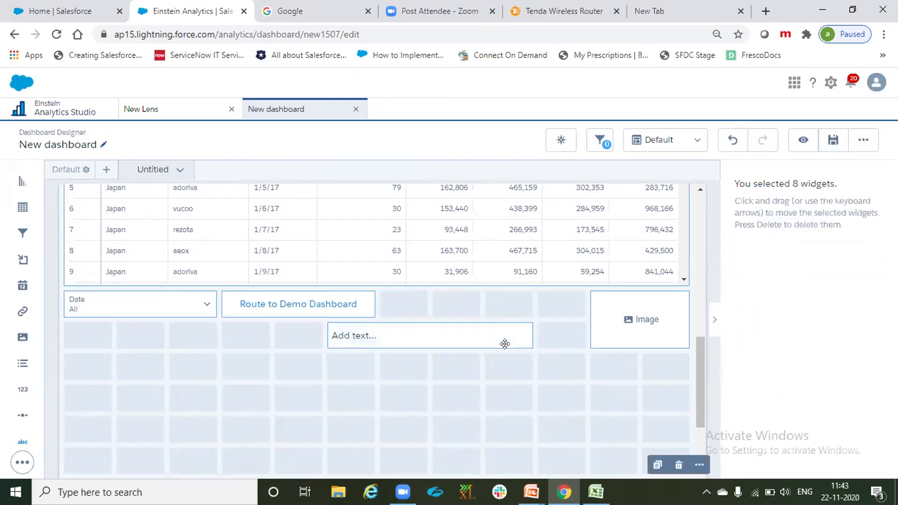
key(Down)
click(548, 391)
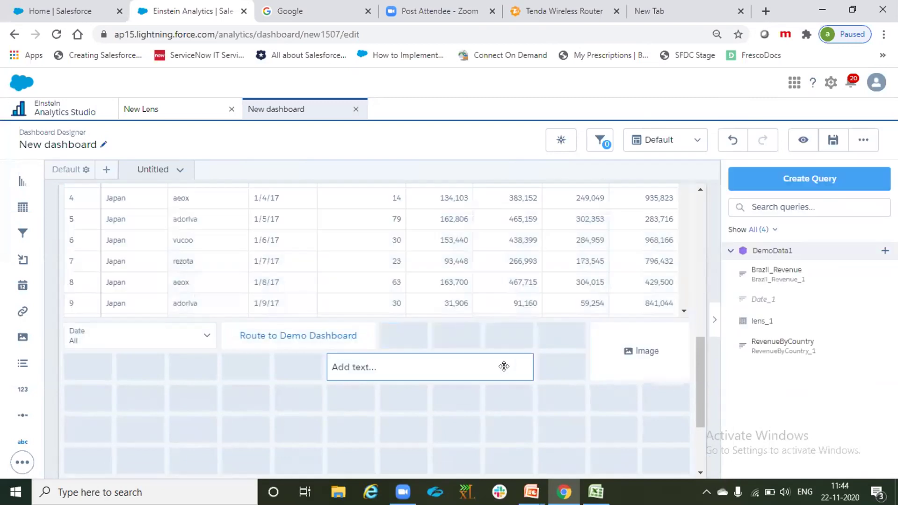
- Move the text widget into the empty first row above the charts and stretch it across the full dashboard width
drag(502, 258, 364, 199)
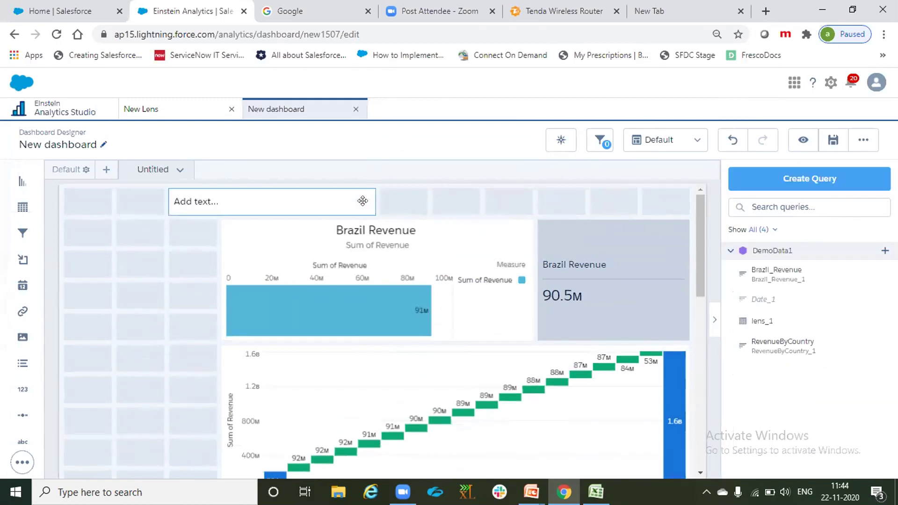
click(364, 197)
drag(531, 191, 463, 198)
click(463, 197)
drag(172, 198, 77, 203)
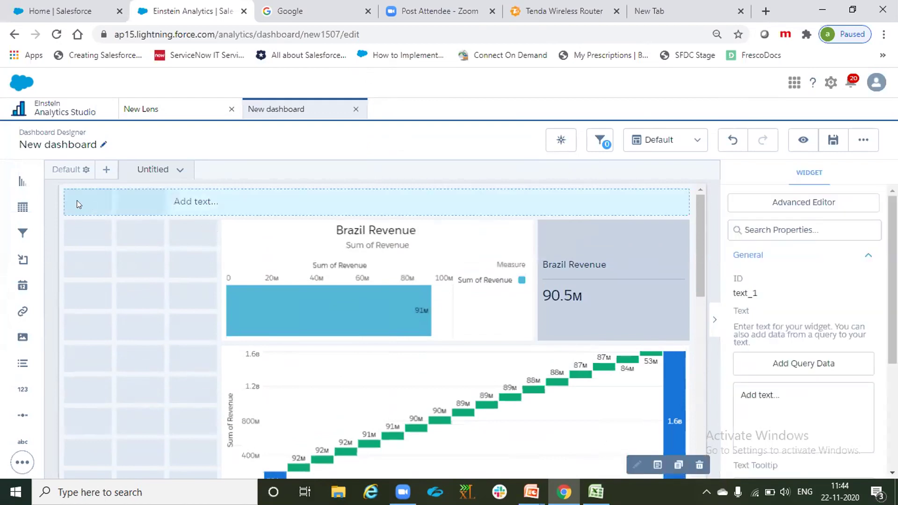
drag(411, 248, 512, 200)
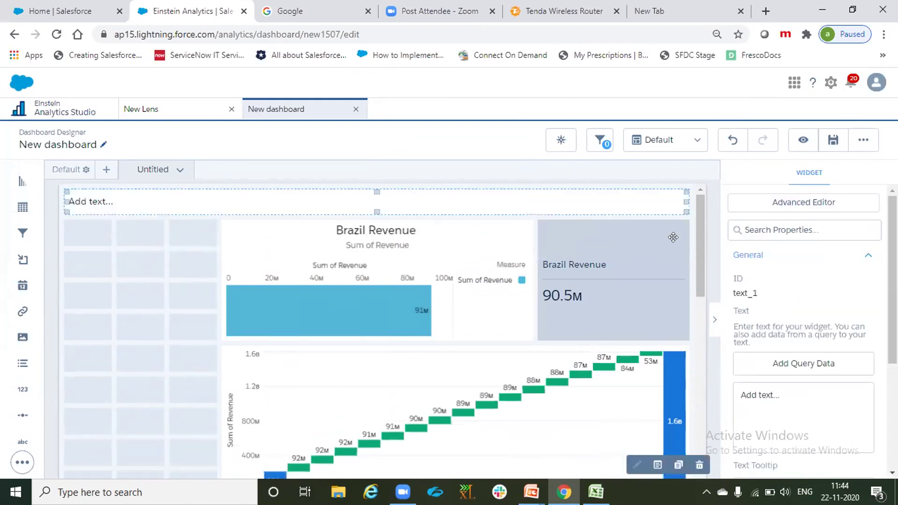
- Replace the text widget's placeholder with "Demo Dashboard"
click(785, 386)
key(ctrl+a)
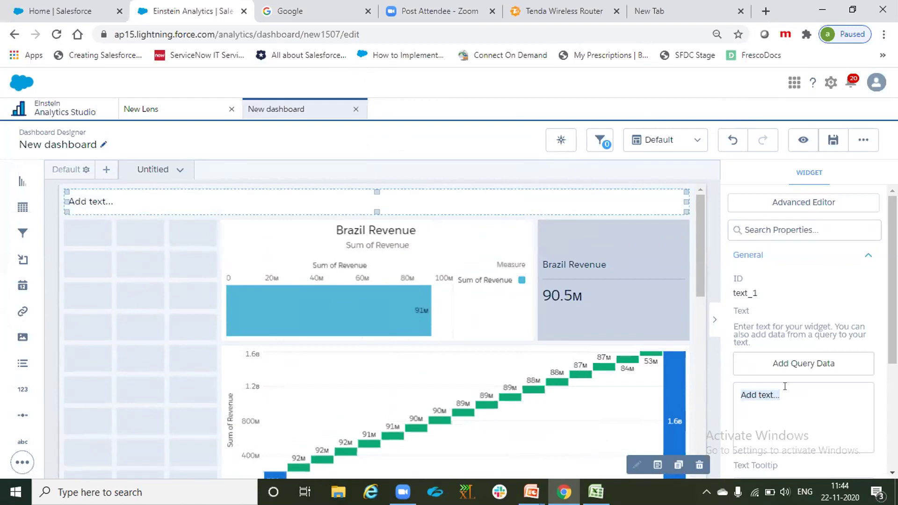
text(Demo Dashboard)
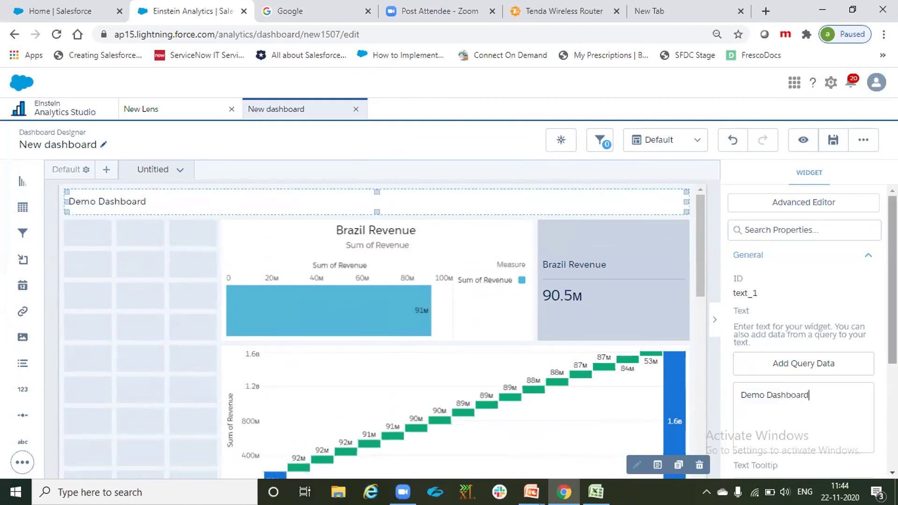
- Set the "Demo Dashboard" heading's text size to 24 and its alignment to Center
scroll(804, 327, down, 4)
click(817, 379)
scroll(842, 402, down, 3)
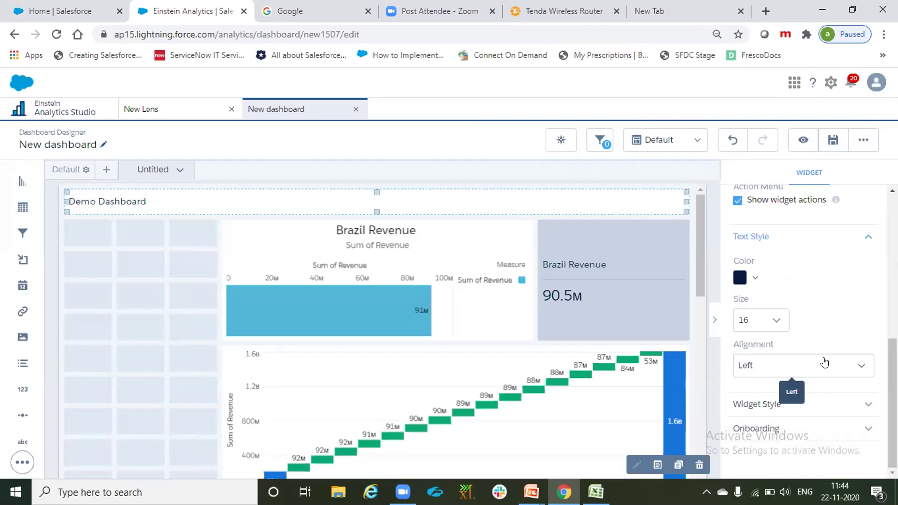
click(763, 320)
drag(781, 360, 777, 405)
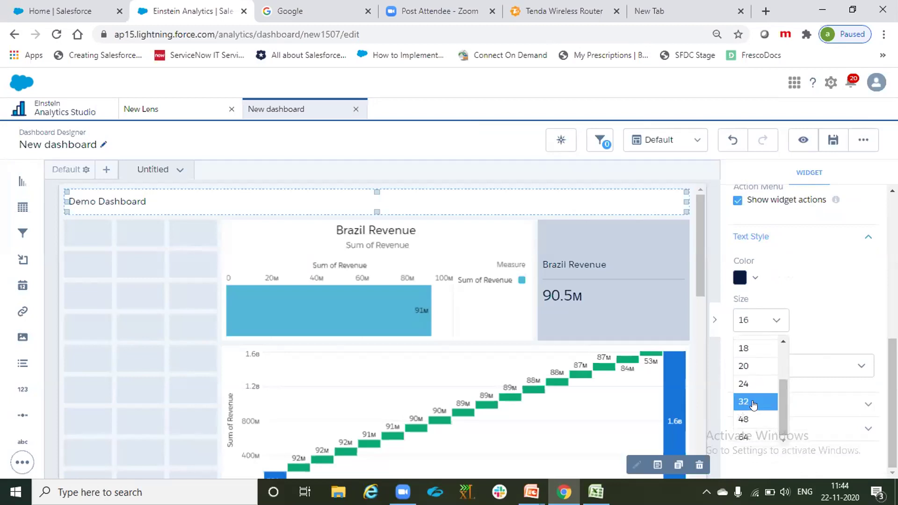
click(767, 381)
click(794, 369)
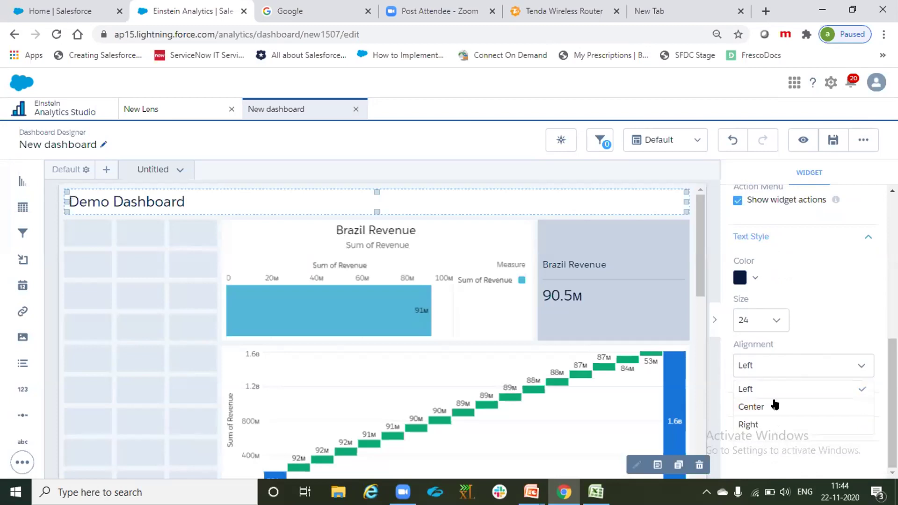
click(786, 406)
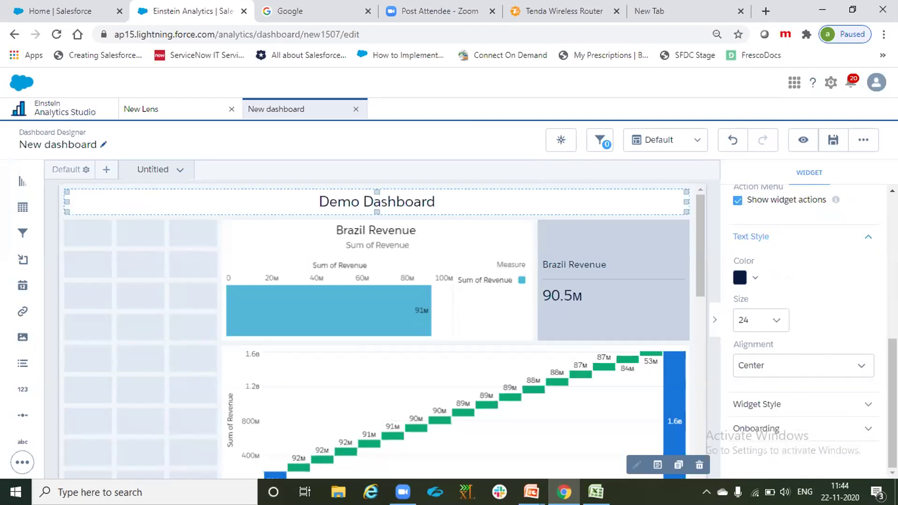
- Give the heading widget a very light gray background color in its widget style
click(757, 404)
scroll(795, 328, down, 4)
click(744, 294)
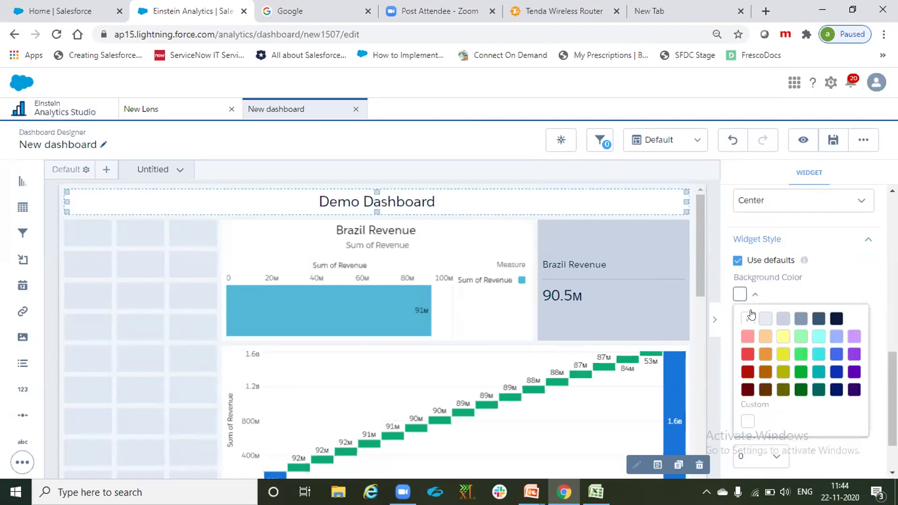
click(765, 318)
click(755, 295)
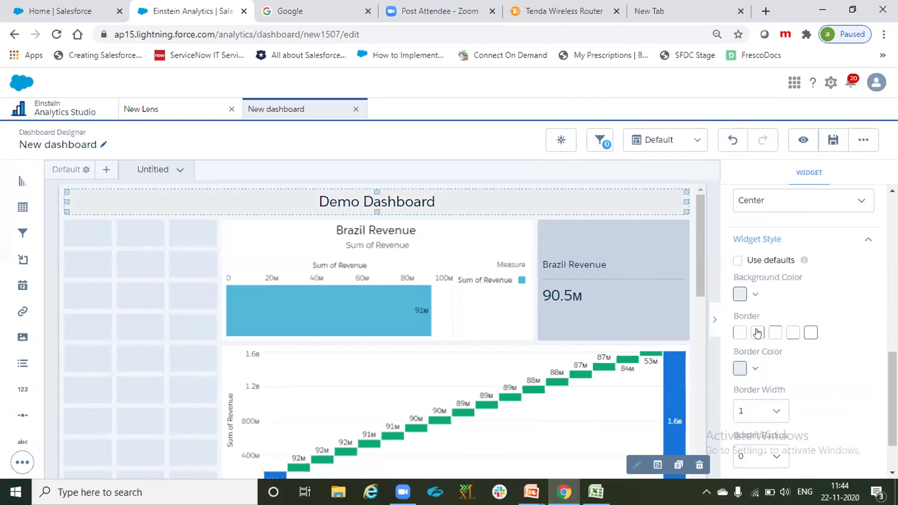
- Give the heading a gray-blue border on all sides with width 4 and radius 4, and clear the selection
click(754, 369)
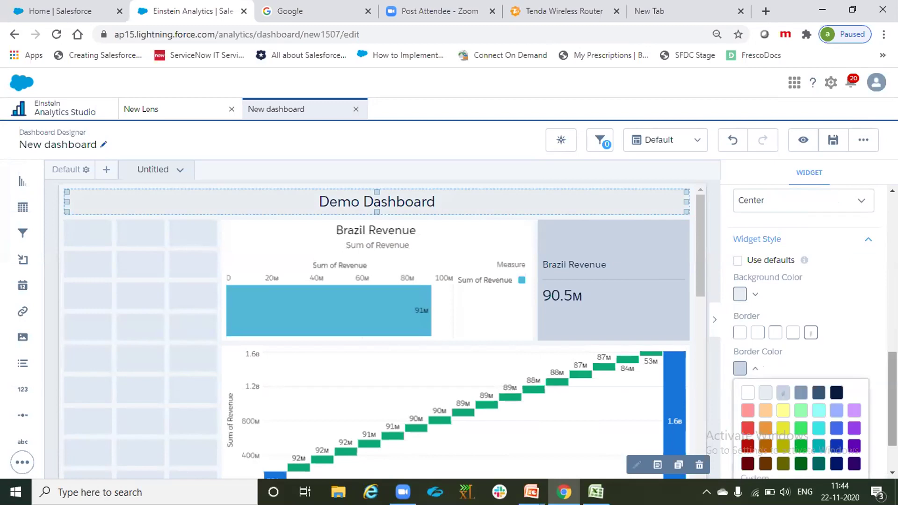
drag(892, 397, 892, 419)
click(754, 303)
click(759, 344)
click(763, 408)
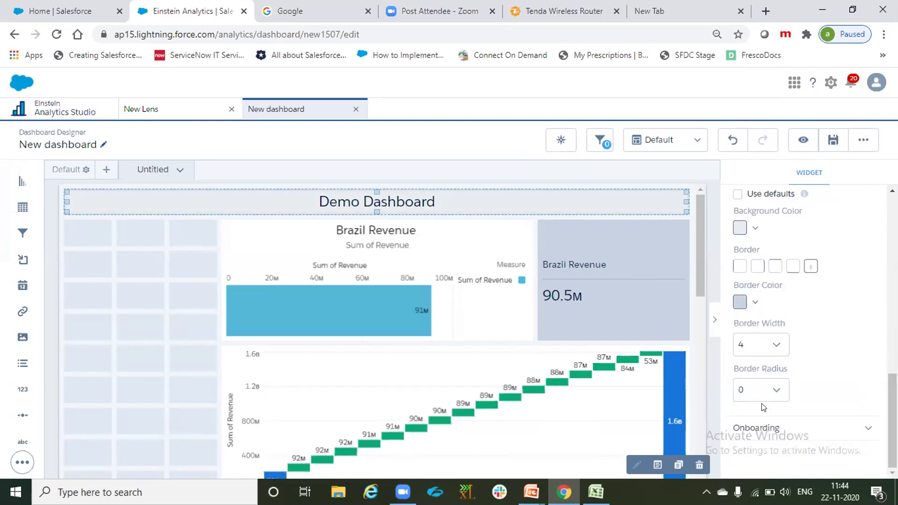
click(774, 397)
click(762, 416)
click(763, 396)
click(757, 430)
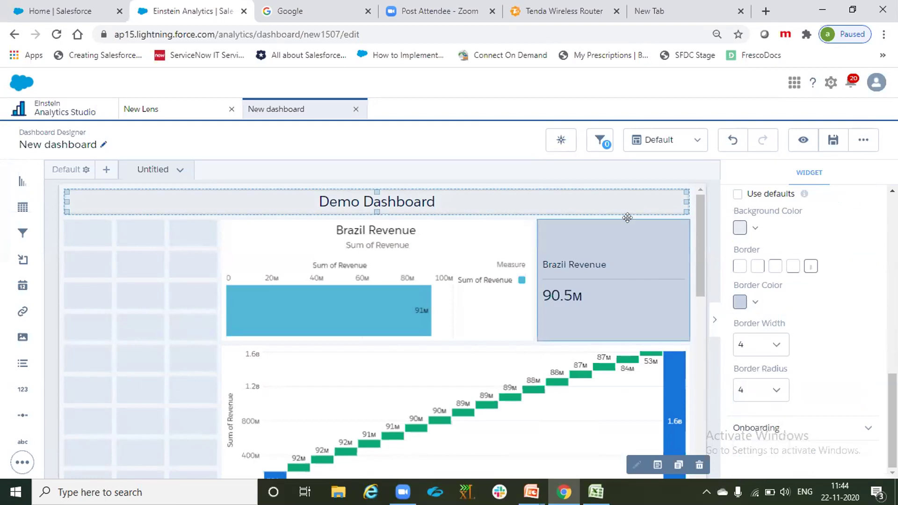
click(124, 298)
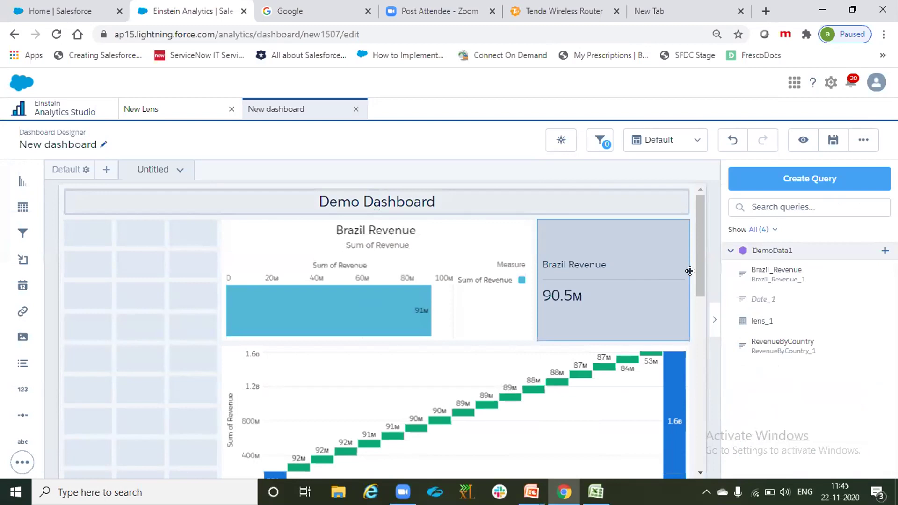
- Try to place a navigation widget in an empty grid row below the date filter
drag(697, 258, 690, 467)
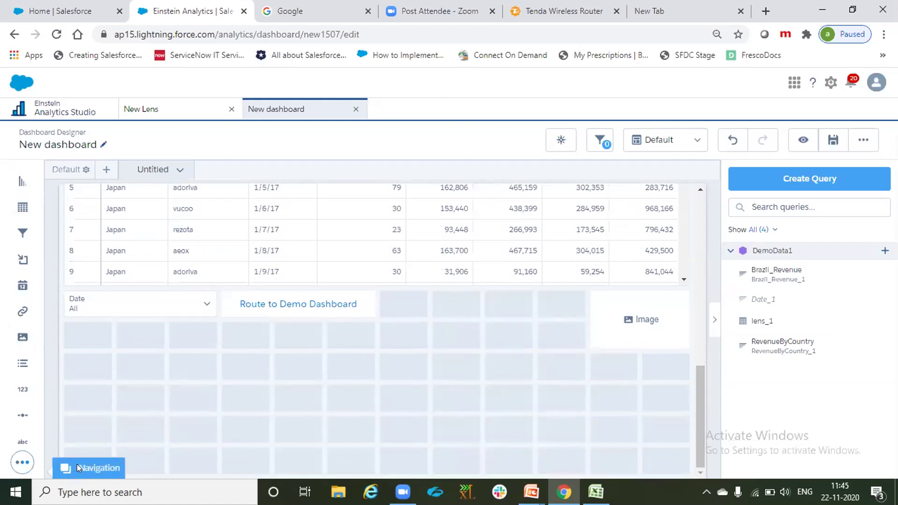
drag(90, 469, 55, 467)
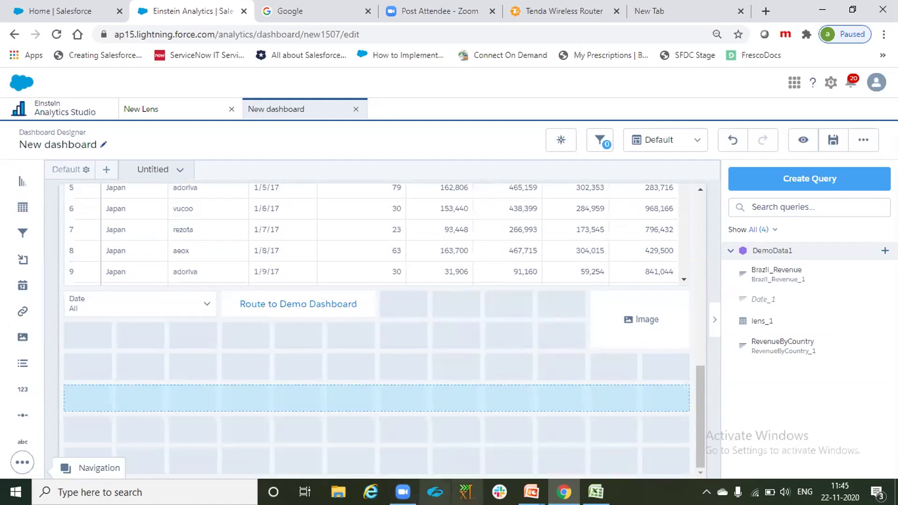
- Switch to the PowerPoint slide show and view the speaker's Follow Me slide
mouse_move(531, 492)
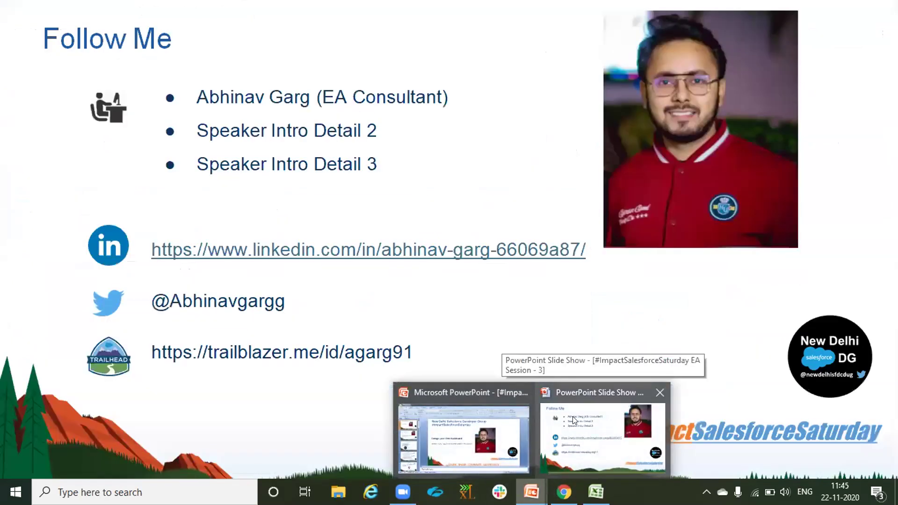
click(572, 416)
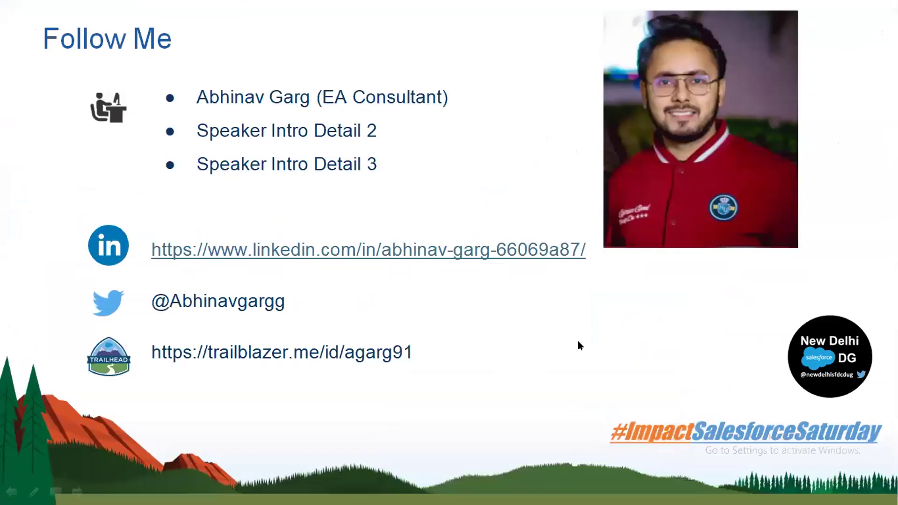
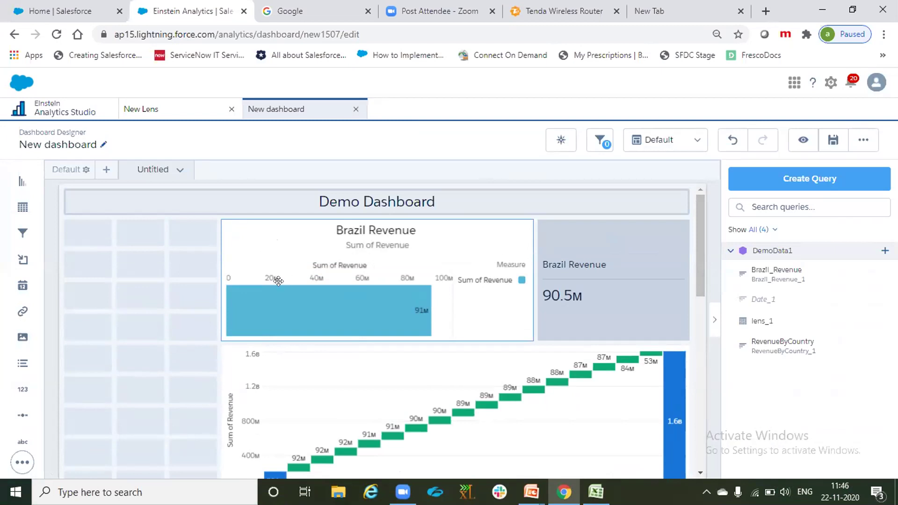
- Stretch the Brazil Revenue bar chart and the waterfall chart leftward over the empty columns to the dashboard's edge
click(247, 268)
drag(219, 279, 116, 275)
click(220, 437)
drag(220, 436, 86, 436)
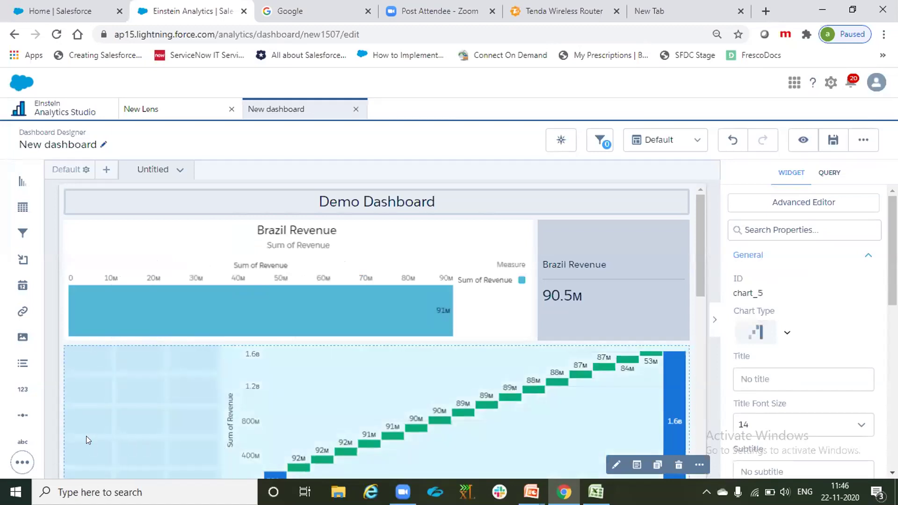
- Replace the heading widget's text with "Revenue Details"
drag(697, 279, 705, 221)
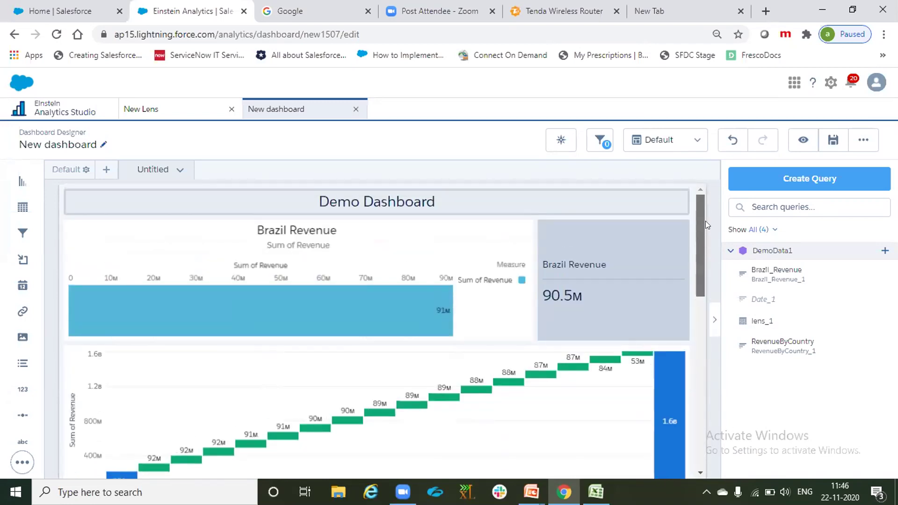
click(470, 200)
double_click(742, 395)
triple_click(741, 395)
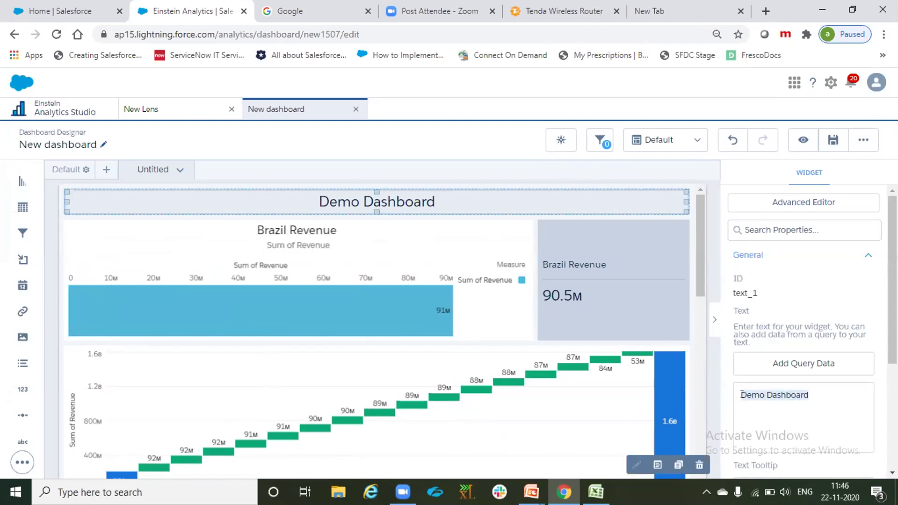
text(Revenu)
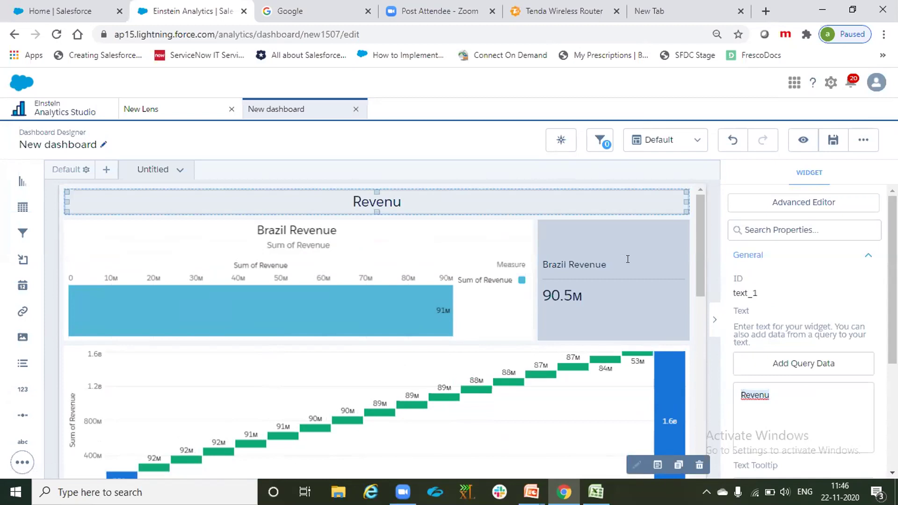
text(e Details)
- Rename the untitled dashboard page to "Revenue Details"
drag(694, 242, 686, 399)
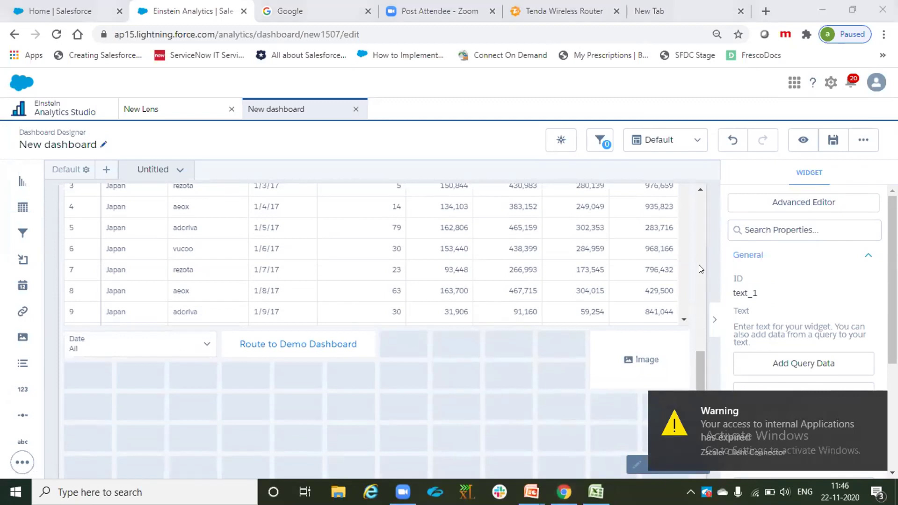
click(697, 218)
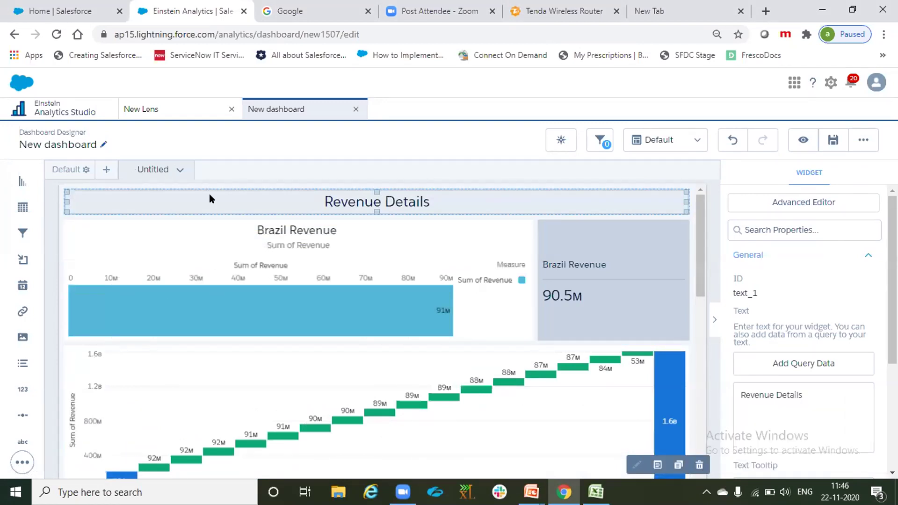
click(146, 165)
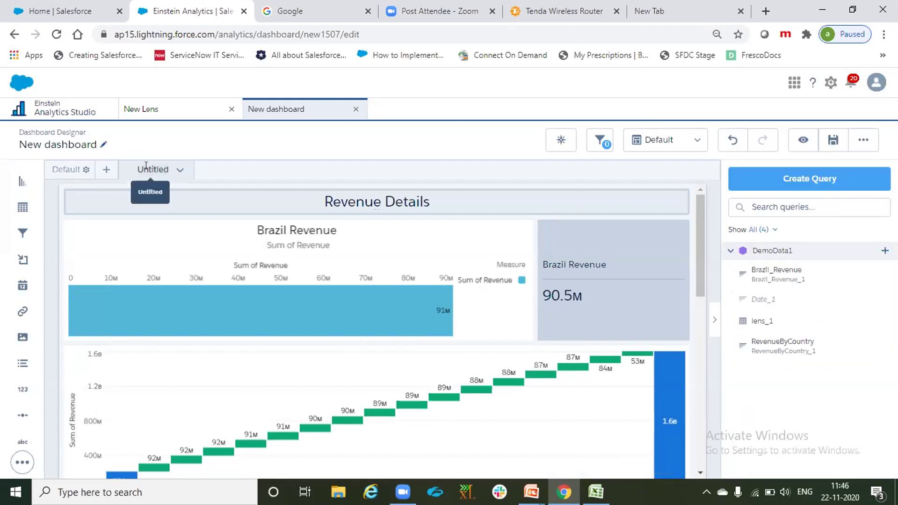
click(180, 171)
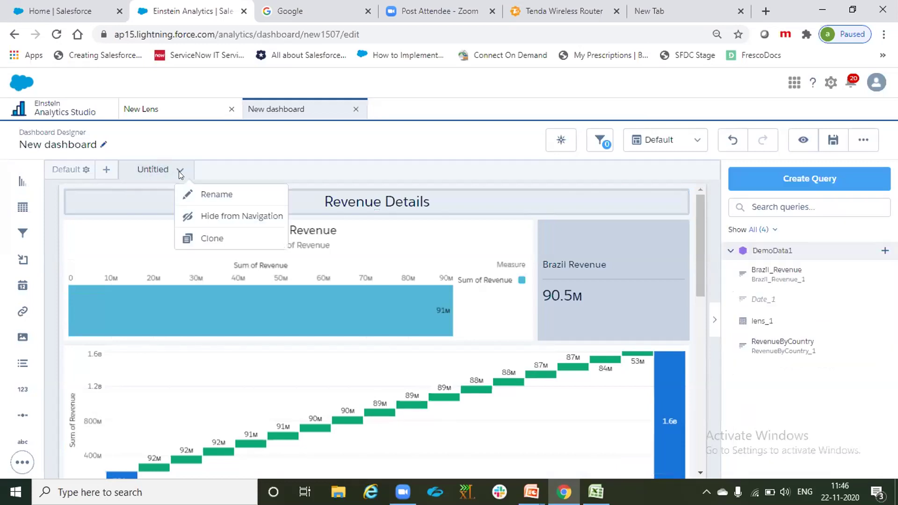
click(195, 193)
text(Revenue Details)
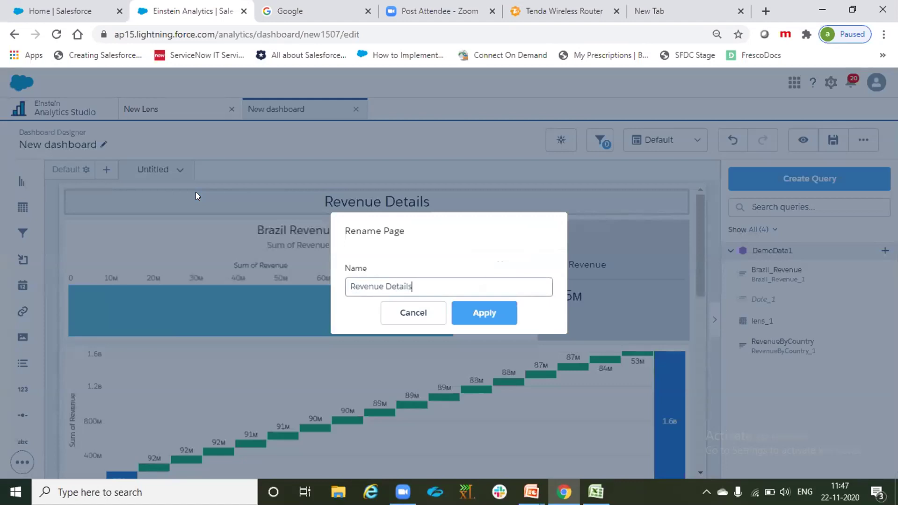
click(487, 326)
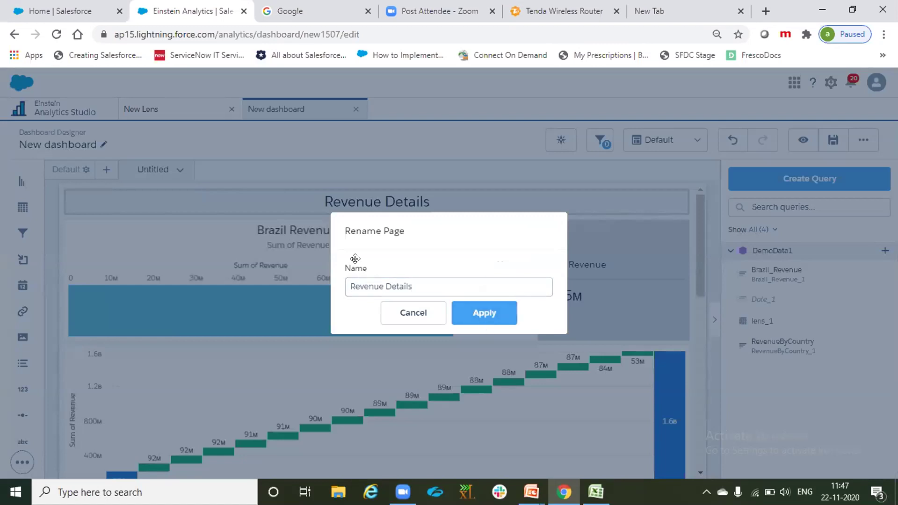
- Add a second dashboard page named "Sales Details"
click(104, 170)
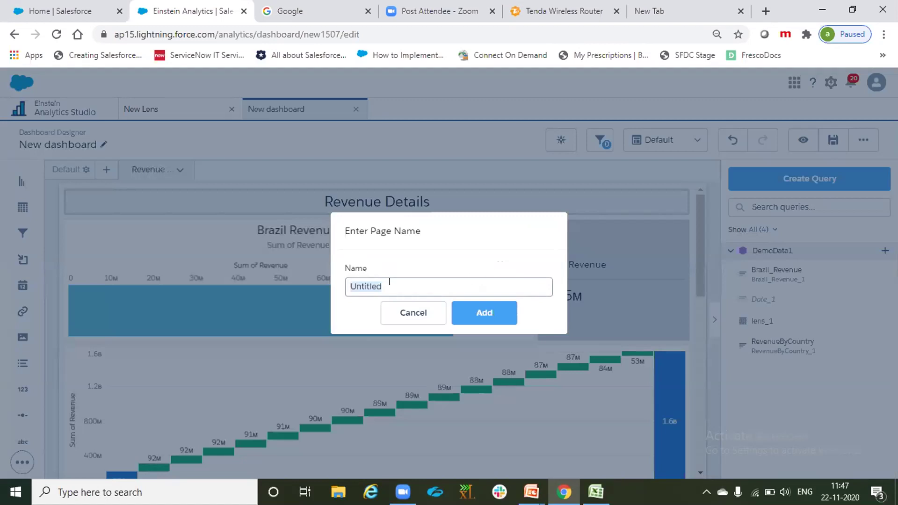
text(a)
text(ales Details)
click(484, 312)
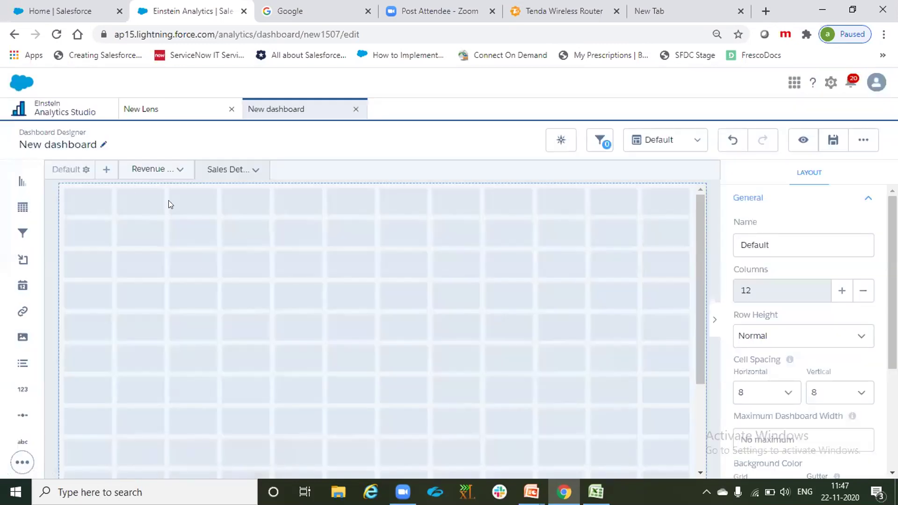
- Place an enlarged chart widget on the Sales Details page and start its query on DemoData1
drag(23, 182, 91, 257)
drag(210, 312, 669, 395)
click(368, 310)
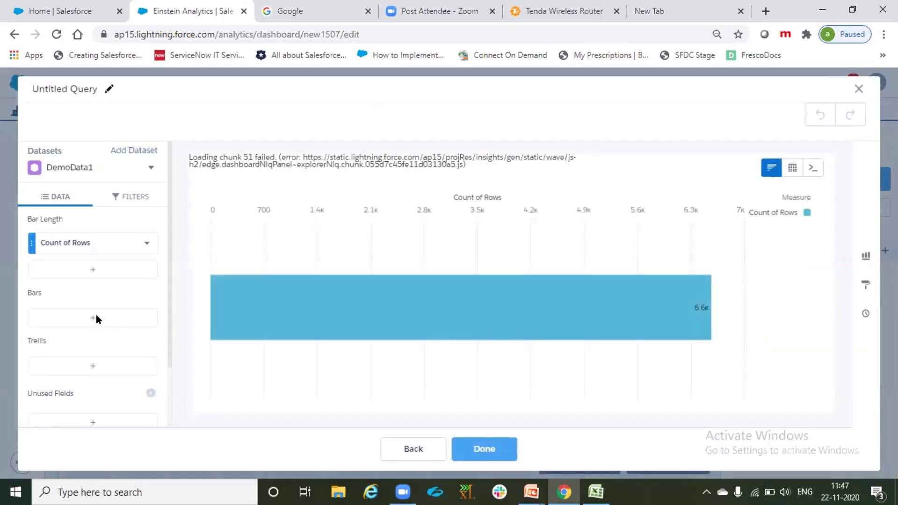
- Group the query's bars by Date 1 (Year-Month) and set the bar length to Sum of Revenue
click(97, 314)
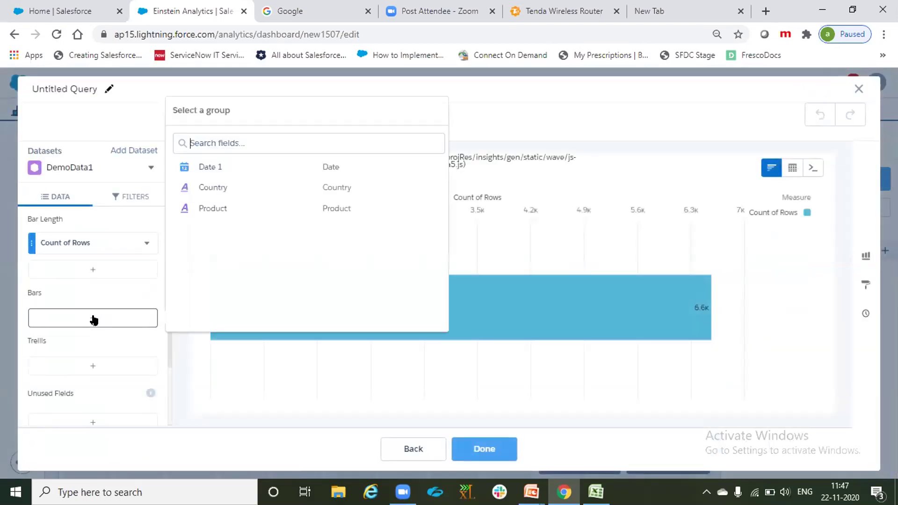
click(226, 176)
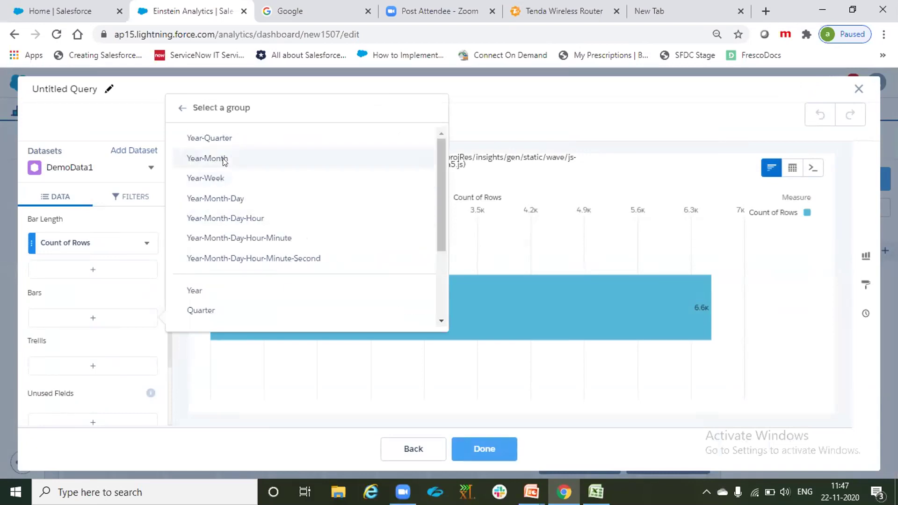
click(224, 159)
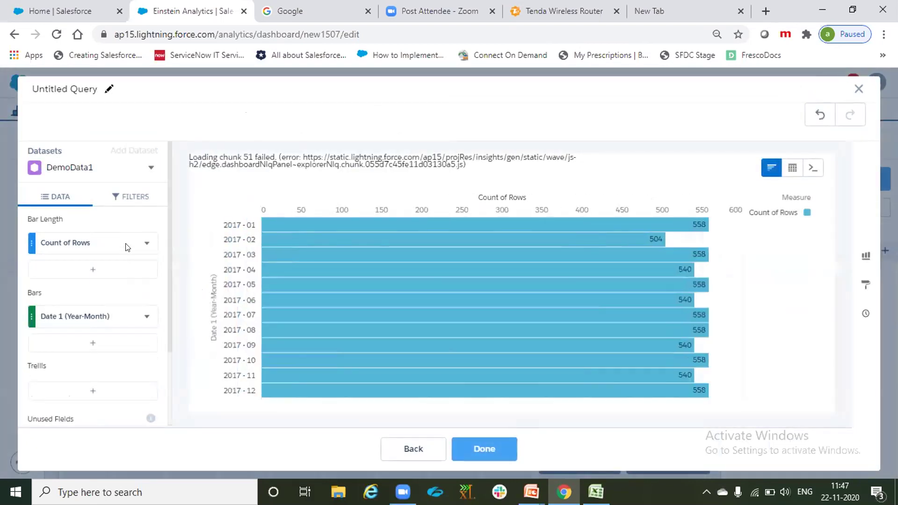
click(98, 244)
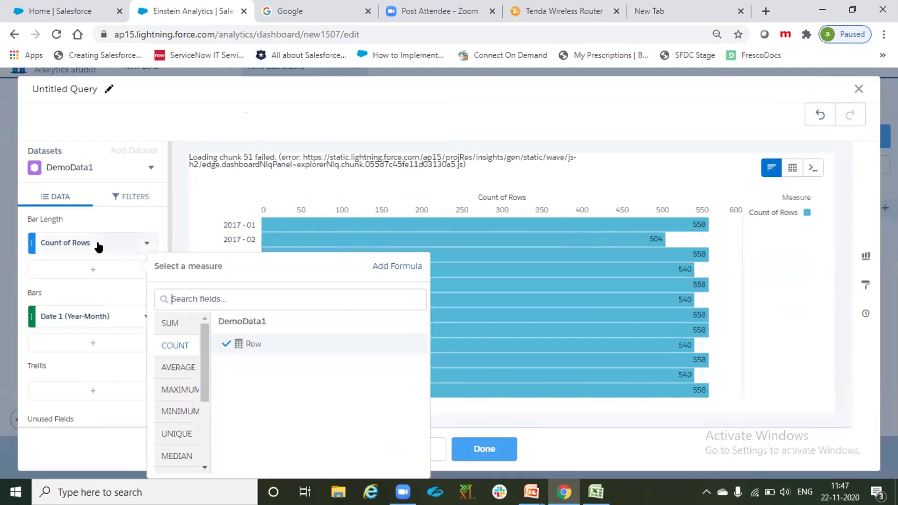
click(170, 300)
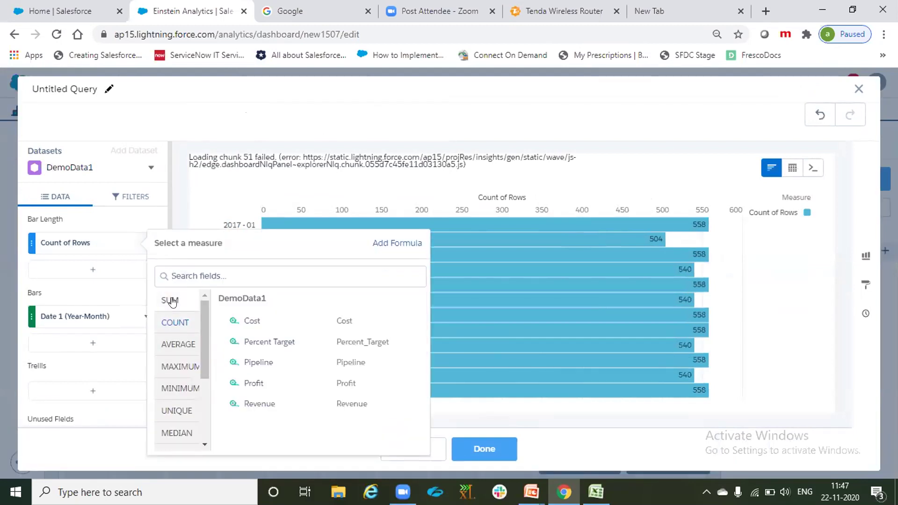
click(272, 405)
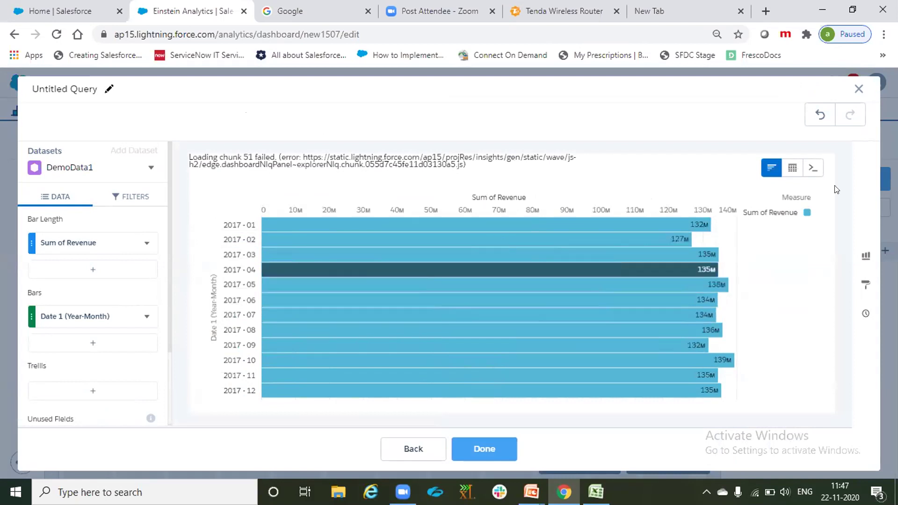
- Change the query's visualization to a Timeline chart and finish the query so it fills the Sales Details widget
click(864, 257)
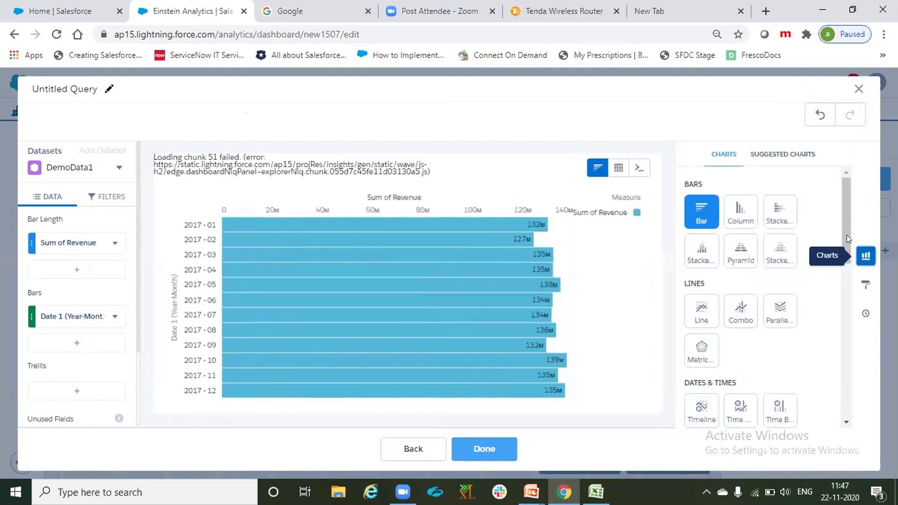
scroll(843, 277, down, 3)
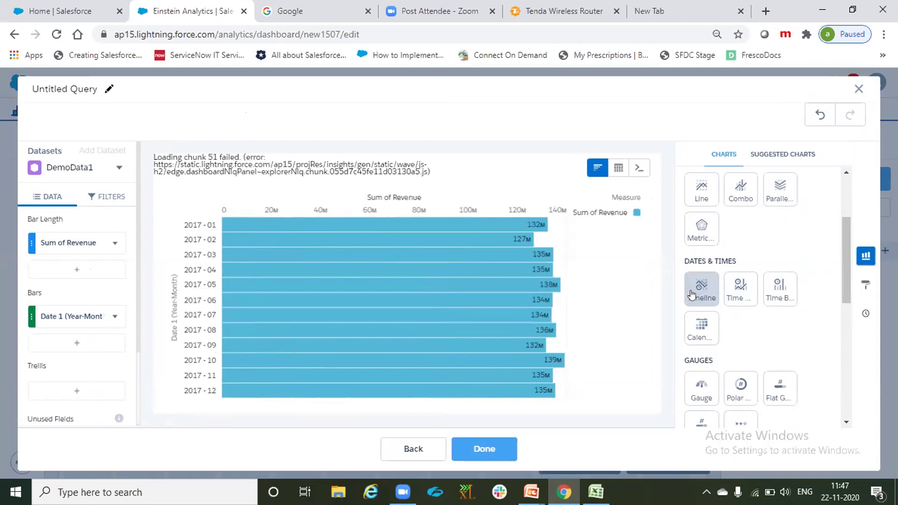
click(700, 288)
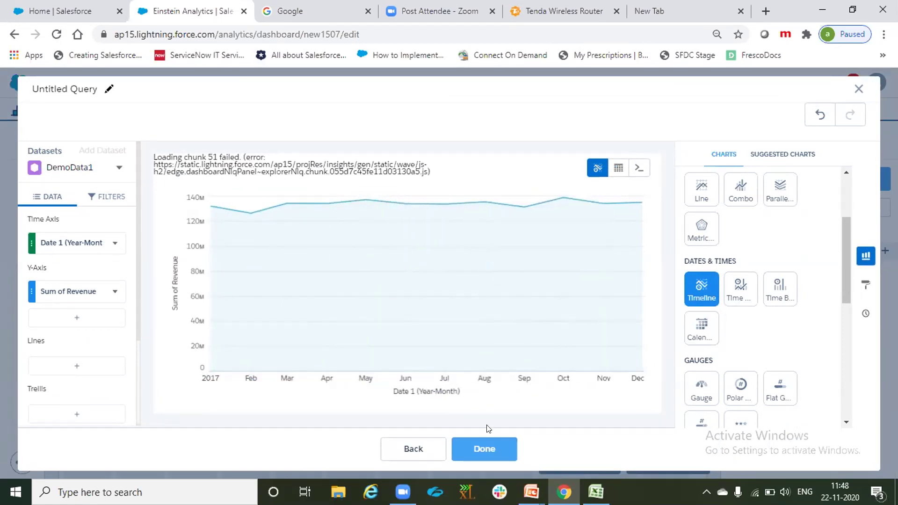
click(487, 448)
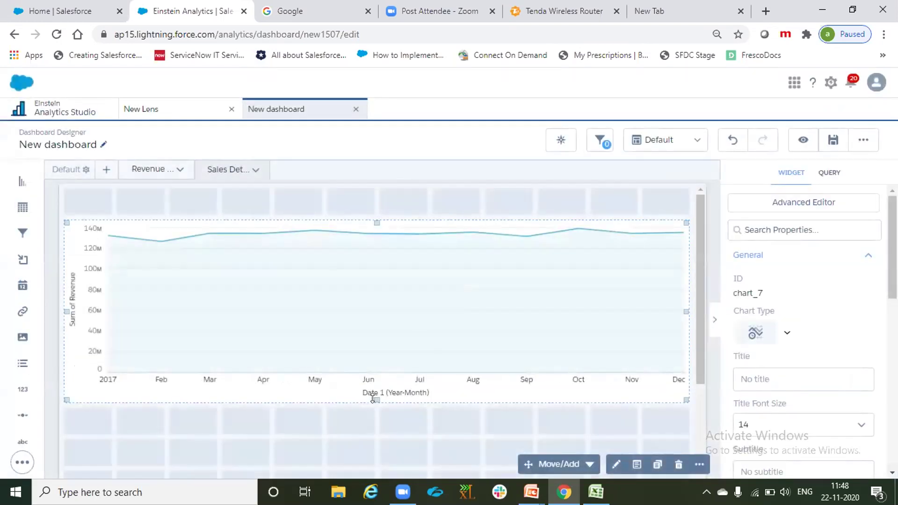
- Title the timeline chart widget "Revenue By Each Month"
click(786, 384)
text(Re)
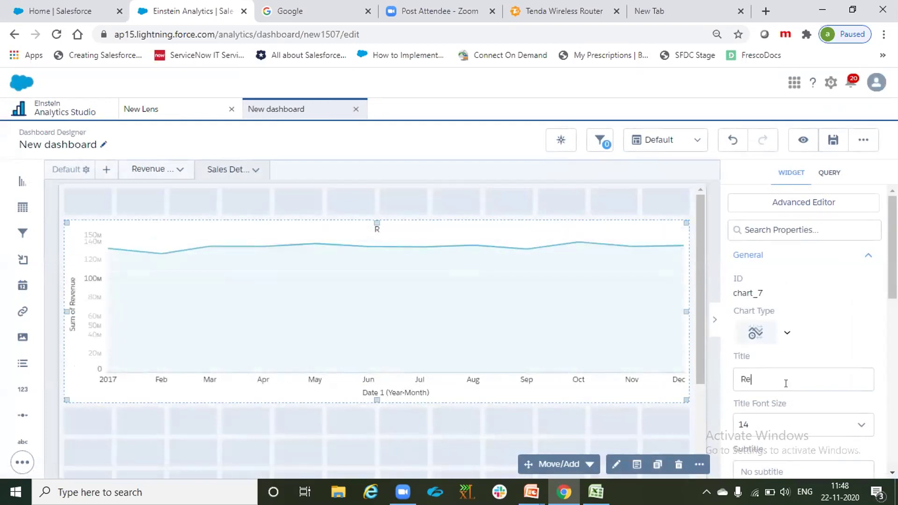
text(vneu By Each Month)
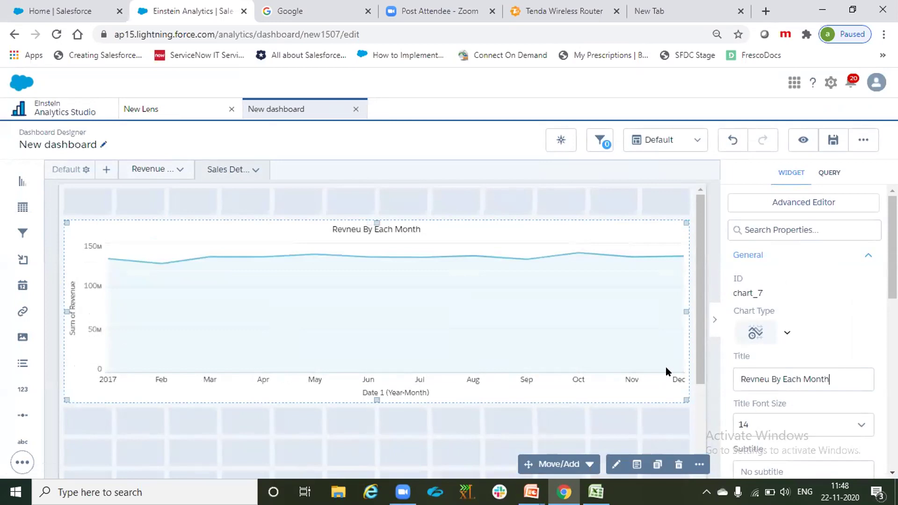
click(519, 201)
click(551, 262)
drag(769, 379, 746, 379)
key(BackSpace)
text(evenue)
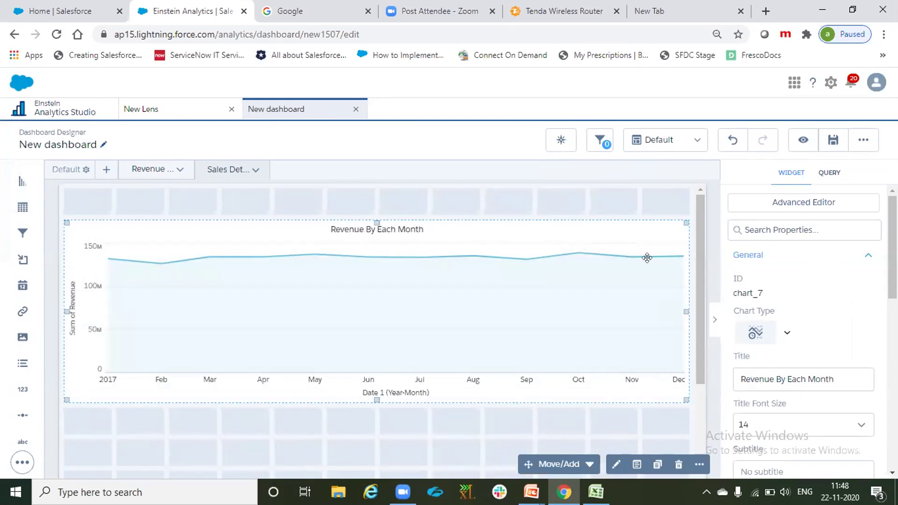
click(622, 201)
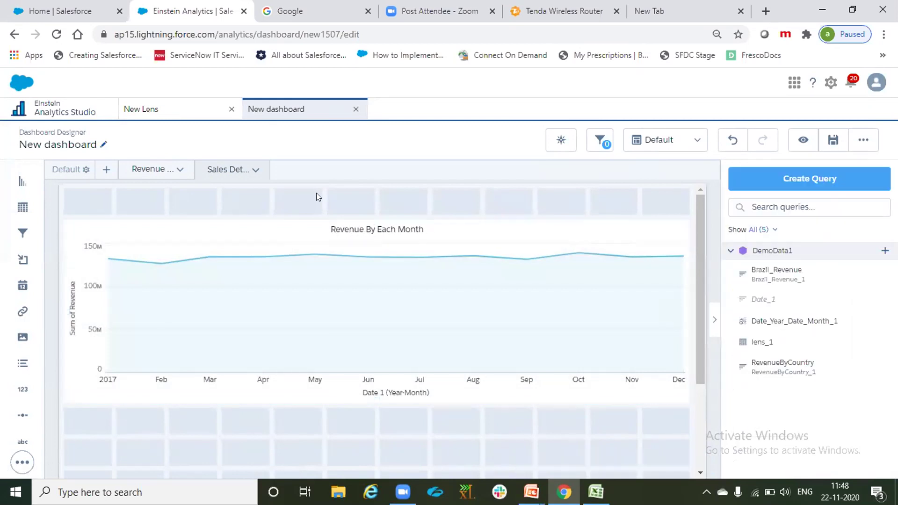
- Free one empty grid row beneath the title on the Revenue Details page by shifting the other widgets down
click(147, 169)
key(ctrl+a)
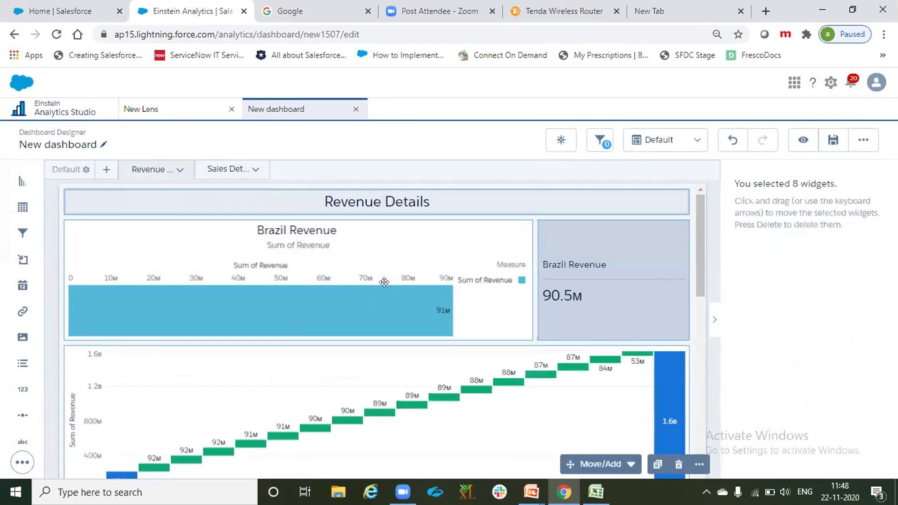
scroll(384, 281, down, 5)
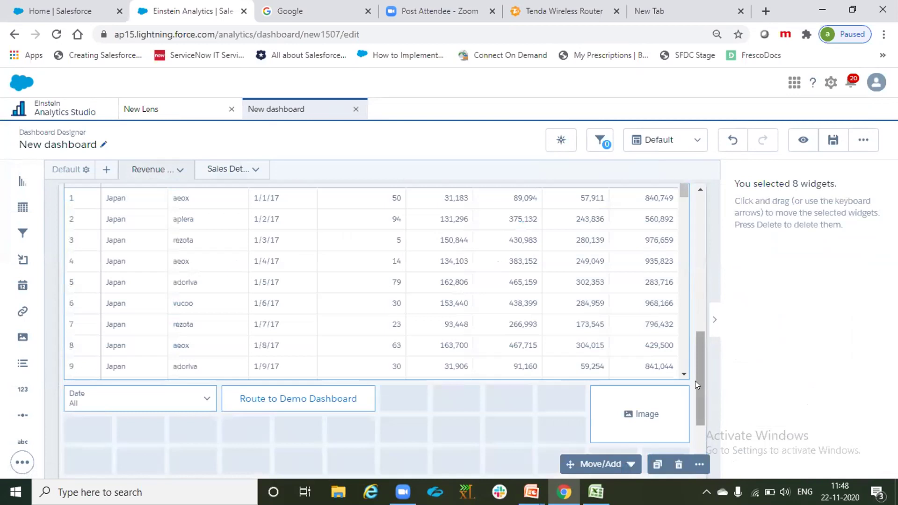
drag(701, 379, 702, 238)
click(603, 227)
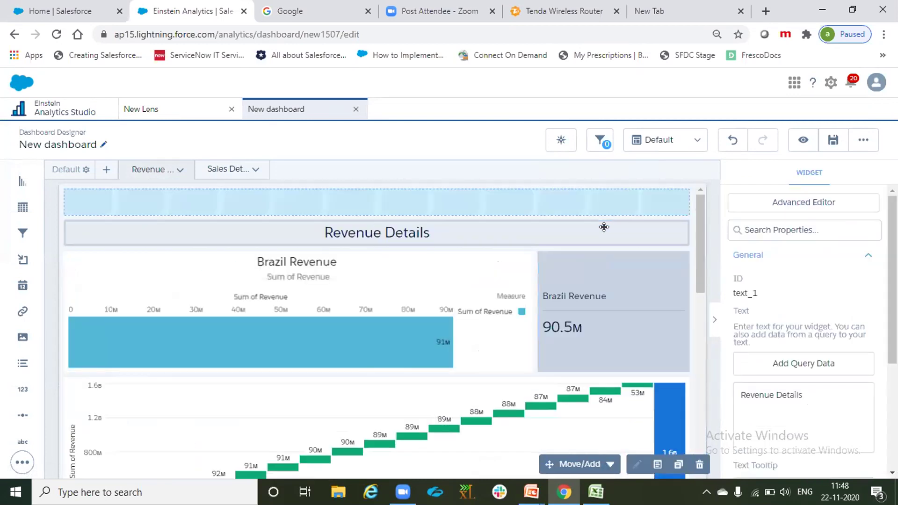
key(Up)
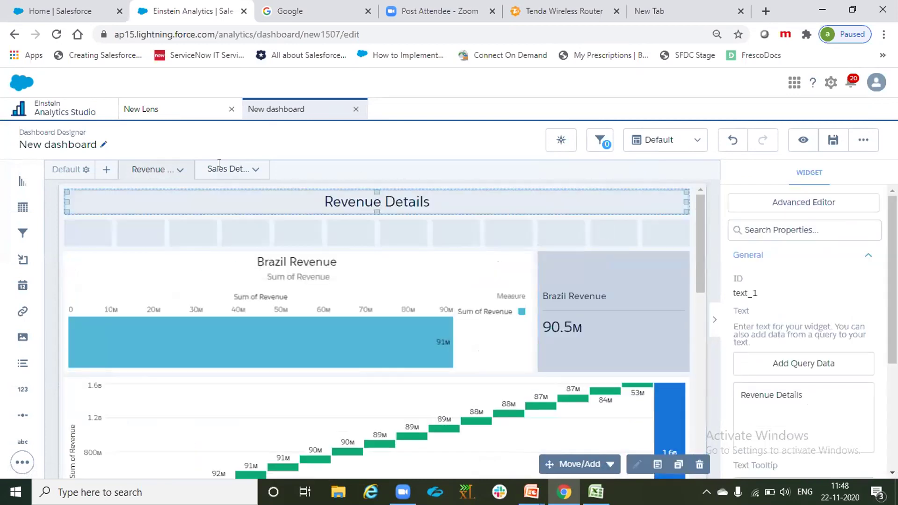
- Move the Revenue By Each Month chart down one grid row on the Sales Details page
click(218, 168)
click(248, 248)
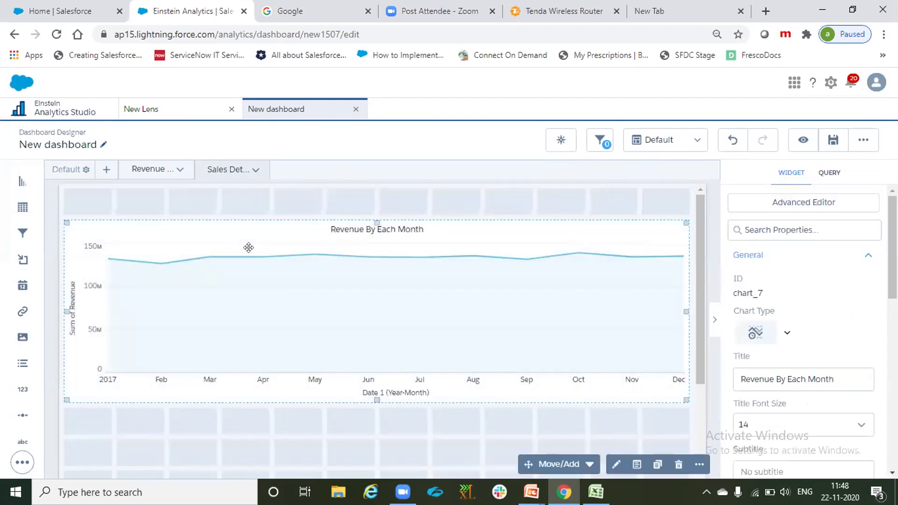
key(Down)
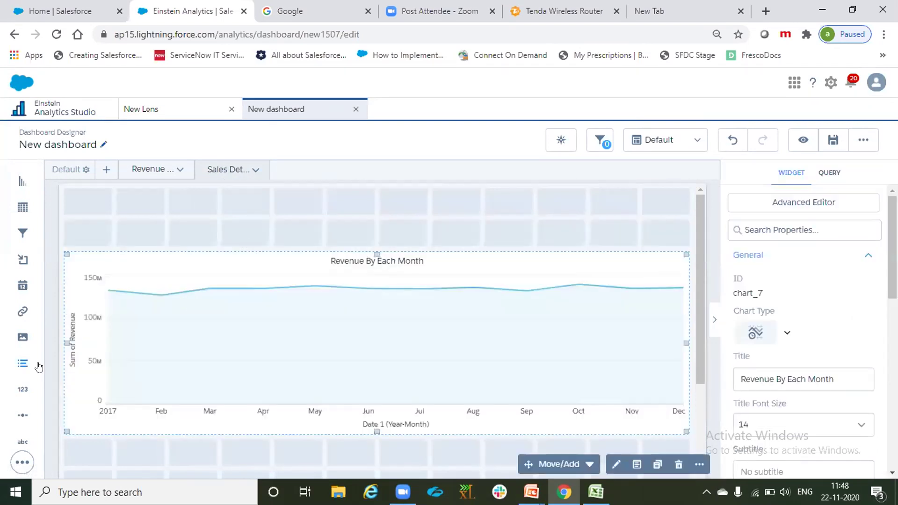
- Add a Navigation widget to the Revenue Details page in the empty row between the title and the Brazil Revenue chart
click(148, 169)
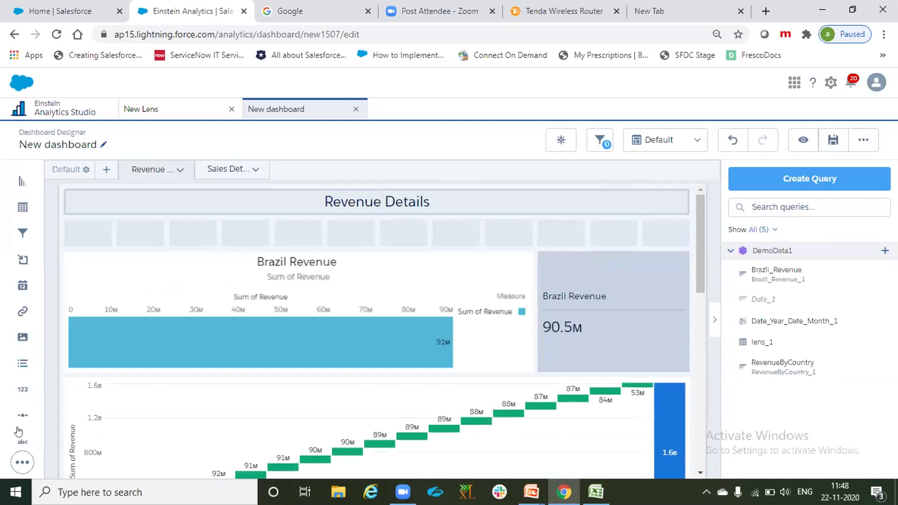
click(18, 463)
drag(70, 467, 82, 246)
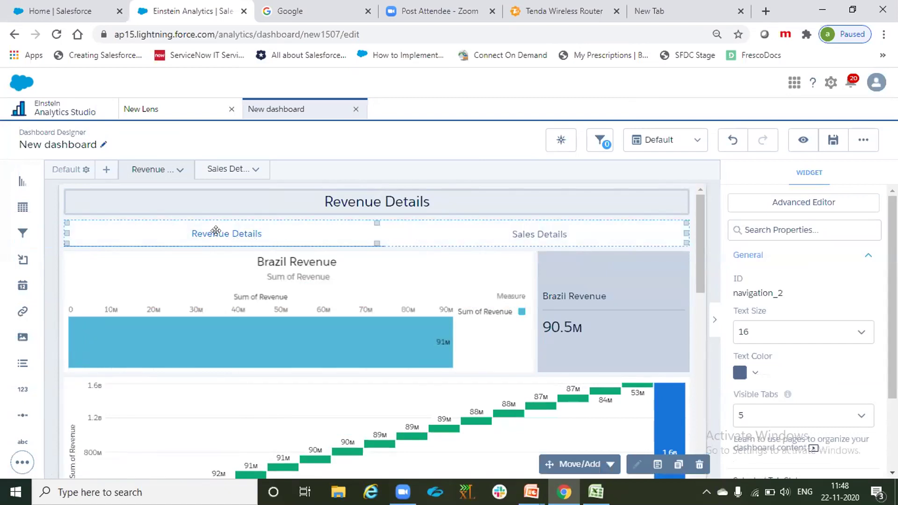
- Add a Navigation widget to the Sales Details page directly above the Revenue By Each Month chart
click(226, 169)
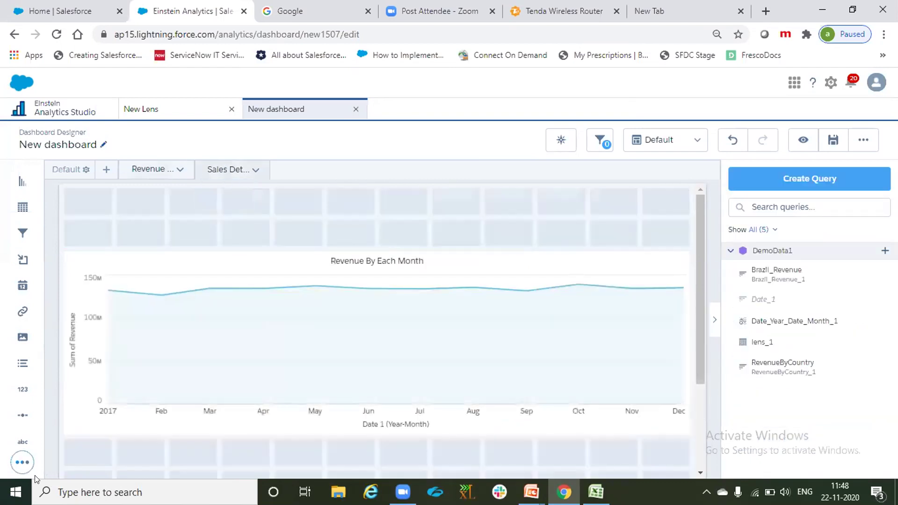
click(23, 462)
drag(77, 468, 112, 238)
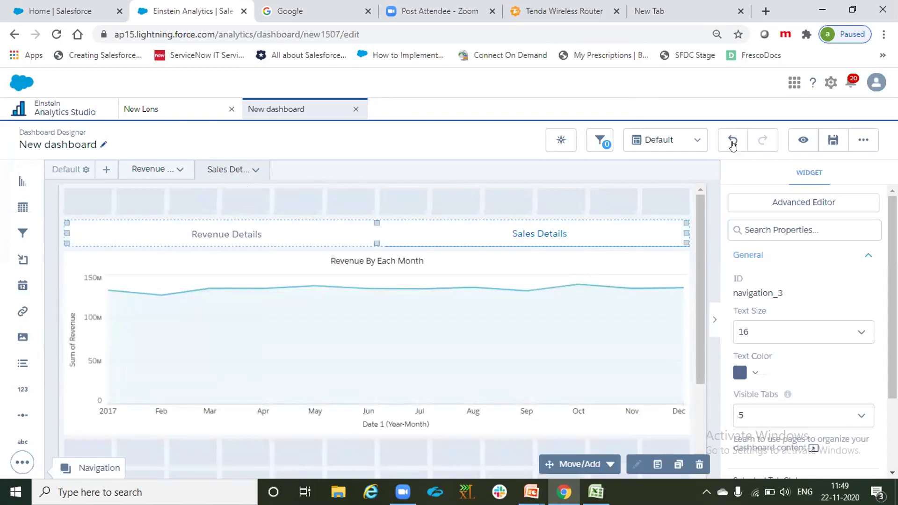
- Preview the dashboard and test the navigation links by opening Revenue Details and returning to Sales Details
click(803, 140)
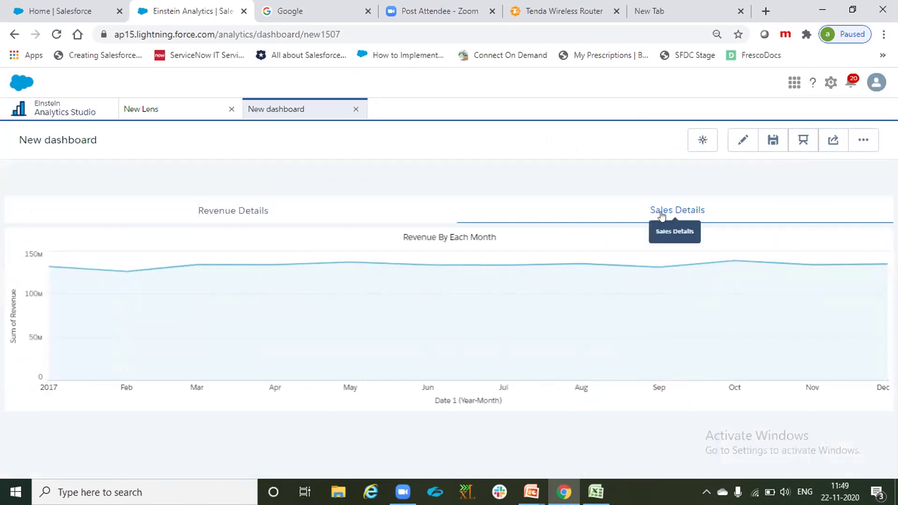
click(242, 208)
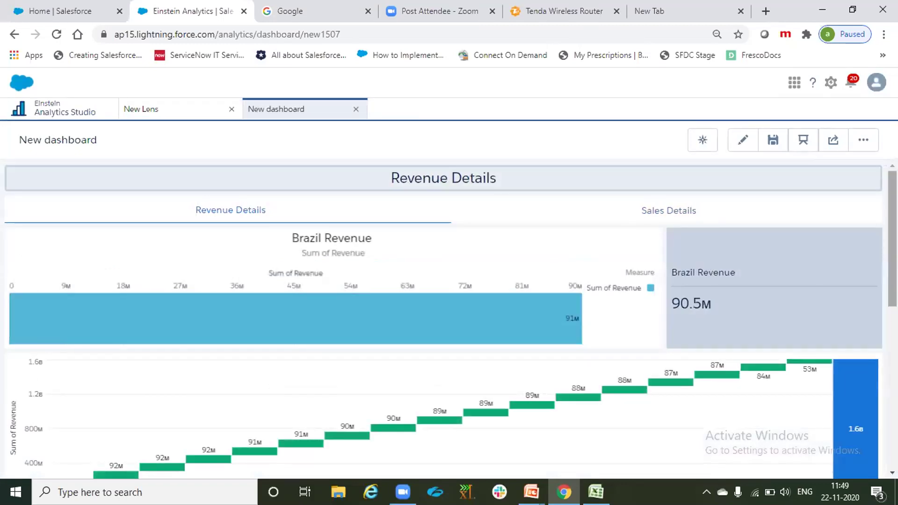
scroll(444, 318, down, 10)
scroll(444, 318, up, 8)
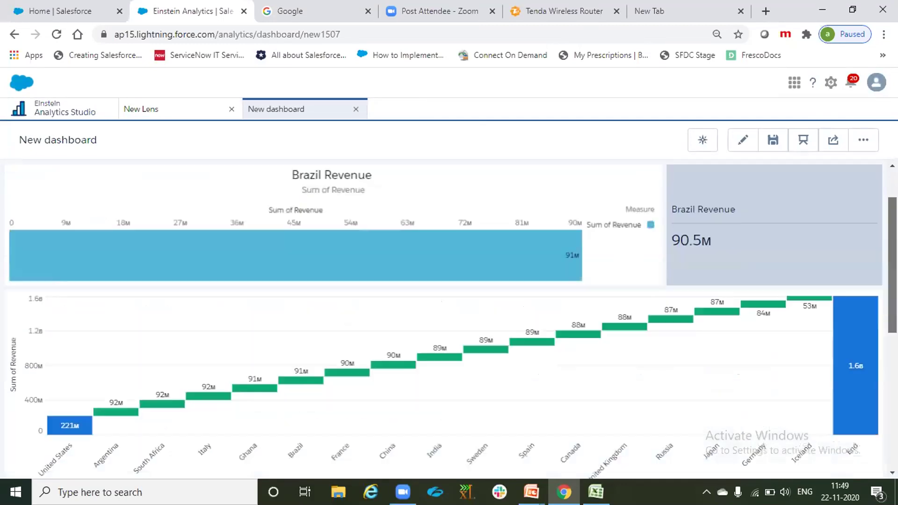
scroll(467, 395, up, 2)
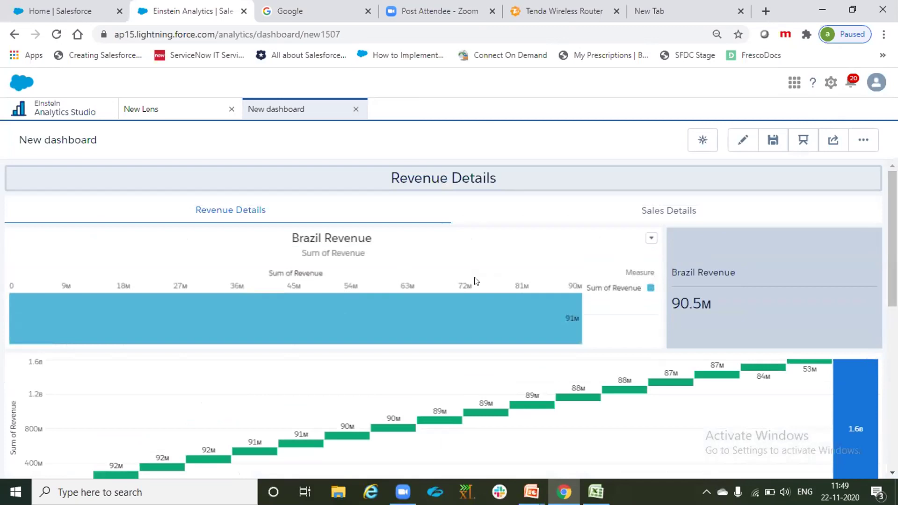
click(613, 208)
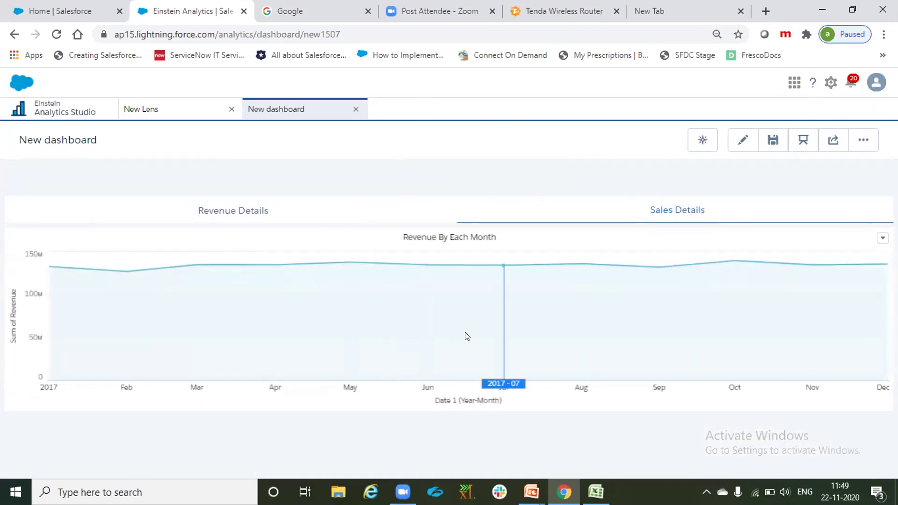
- Review the PowerPoint slide on dashboard design rules, then check both pages of the previewed dashboard against it
key(alt+Tab)
key(alt+Tab)
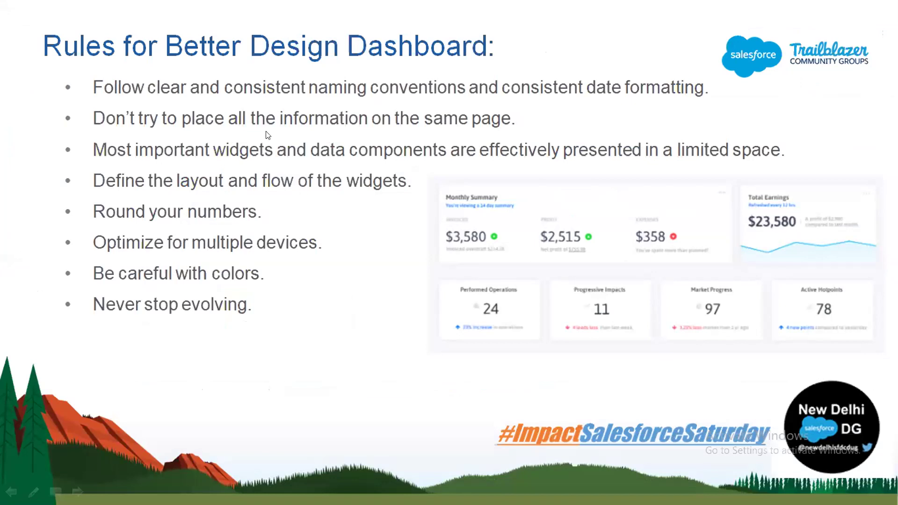
key(alt+Tab)
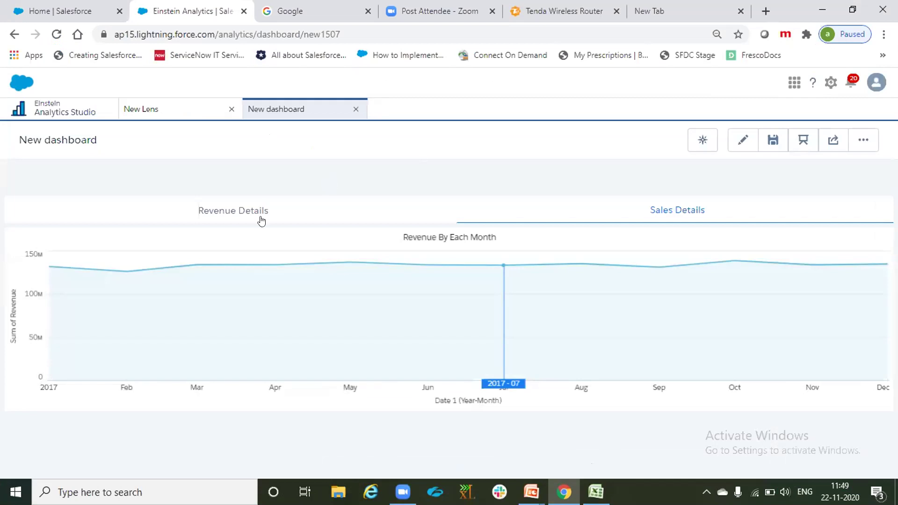
click(305, 210)
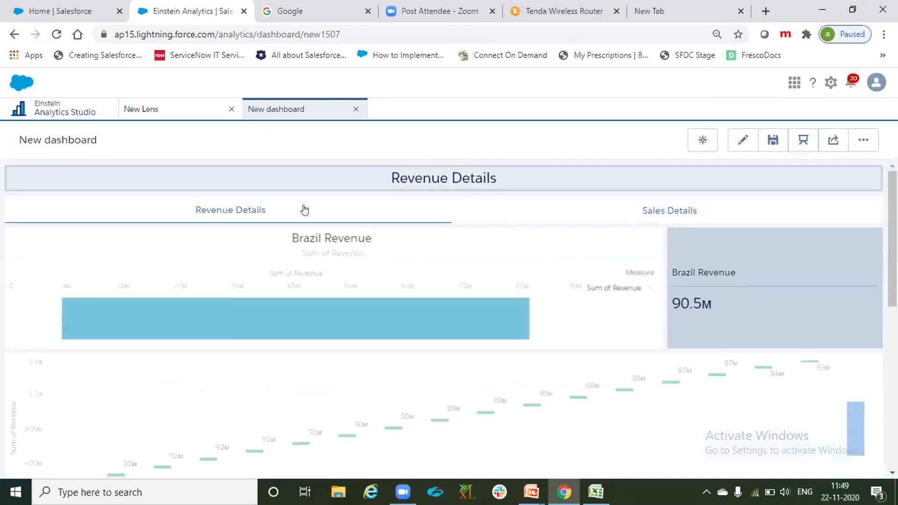
scroll(719, 262, down, 4)
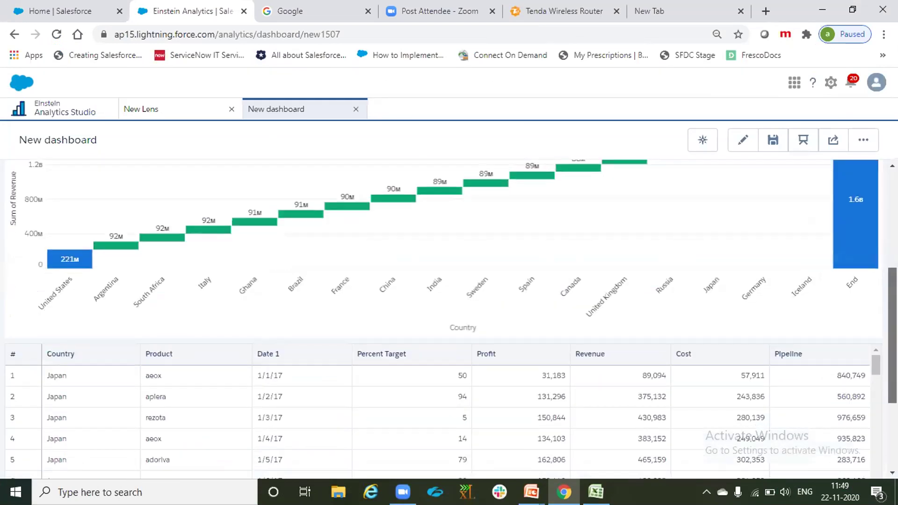
scroll(718, 261, up, 4)
click(679, 209)
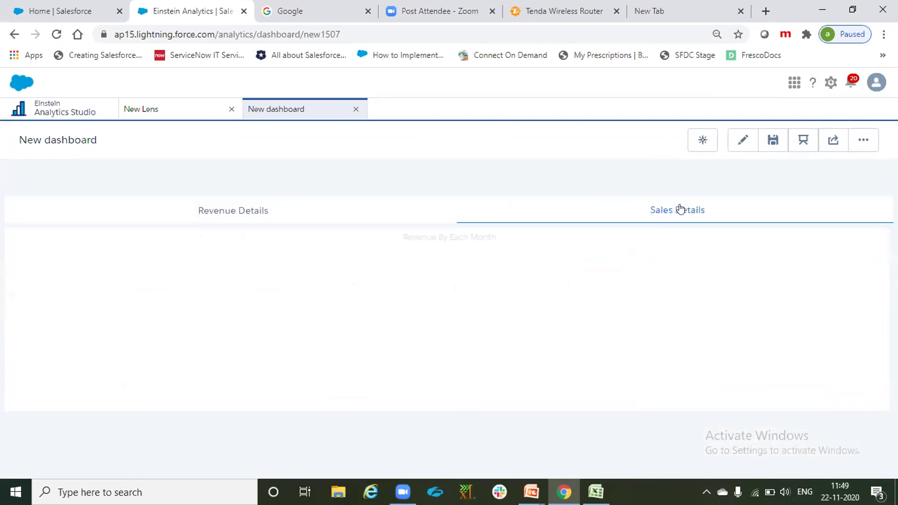
- Return the dashboard to edit mode and look through the Revenue By Each Month chart's widget properties
click(748, 134)
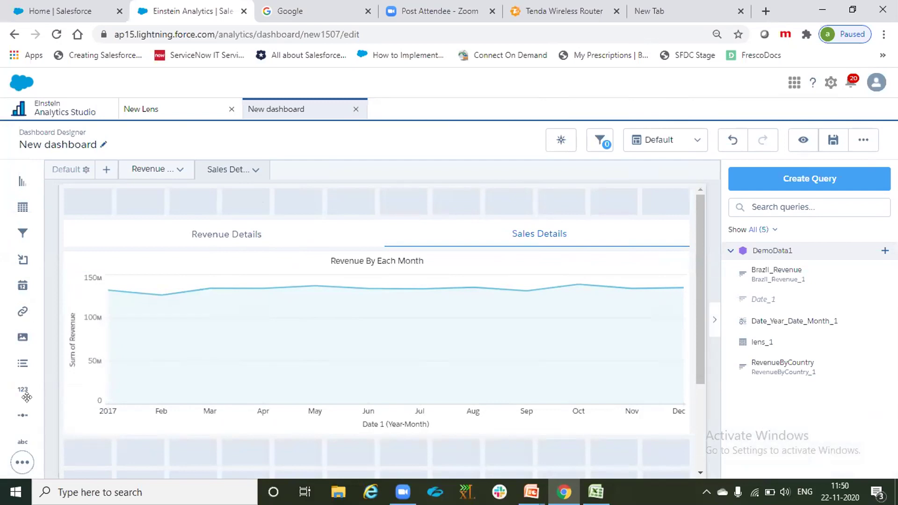
click(343, 301)
scroll(804, 332, down, 10)
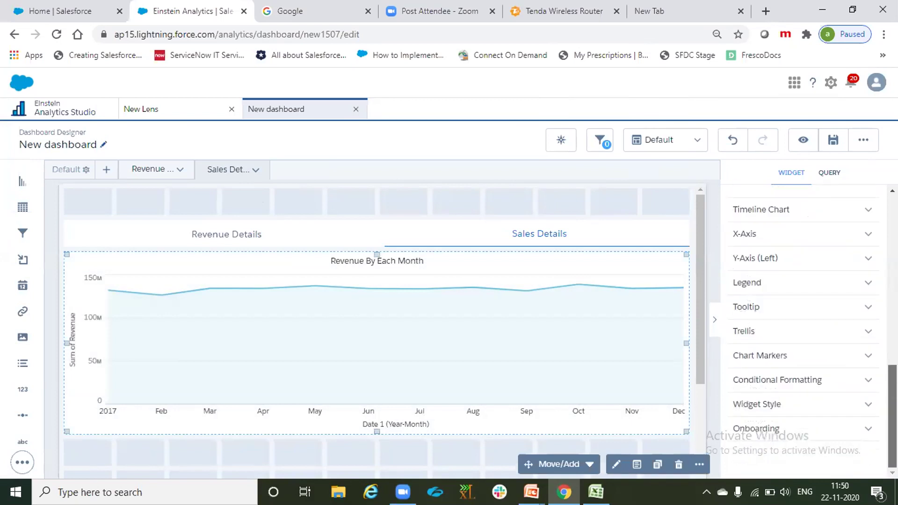
scroll(804, 328, up, 10)
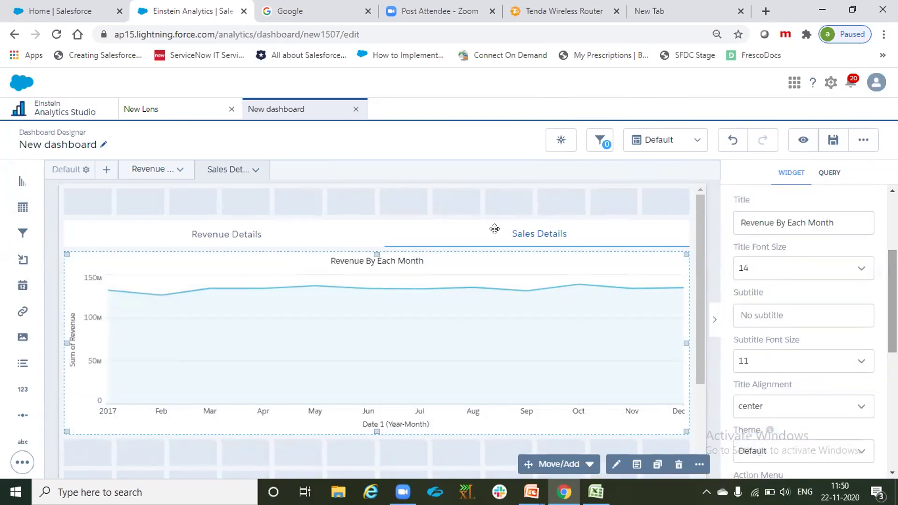
click(403, 200)
- List the existing dashboards on the Analytics Studio home page
click(62, 112)
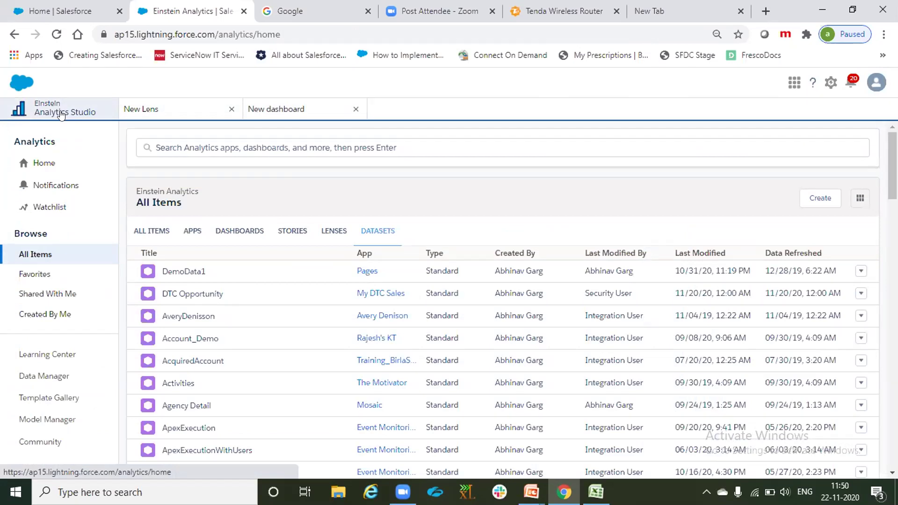
click(252, 111)
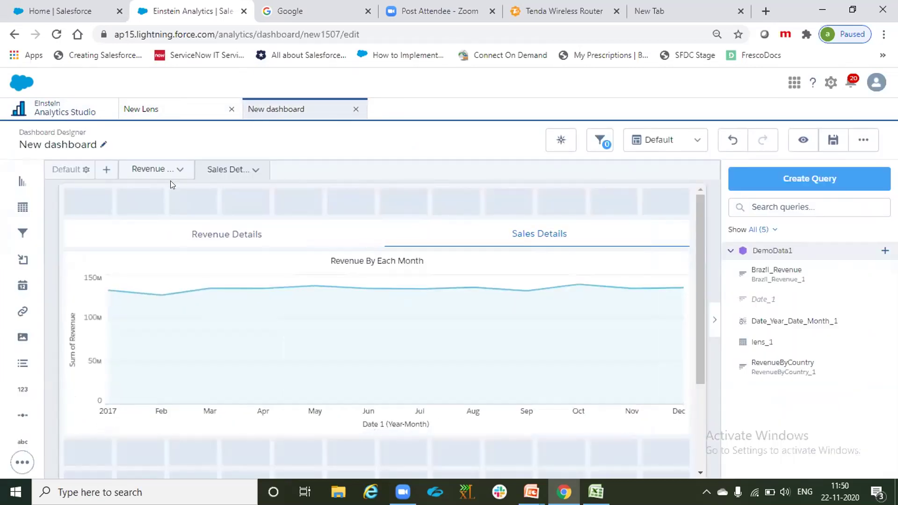
click(70, 118)
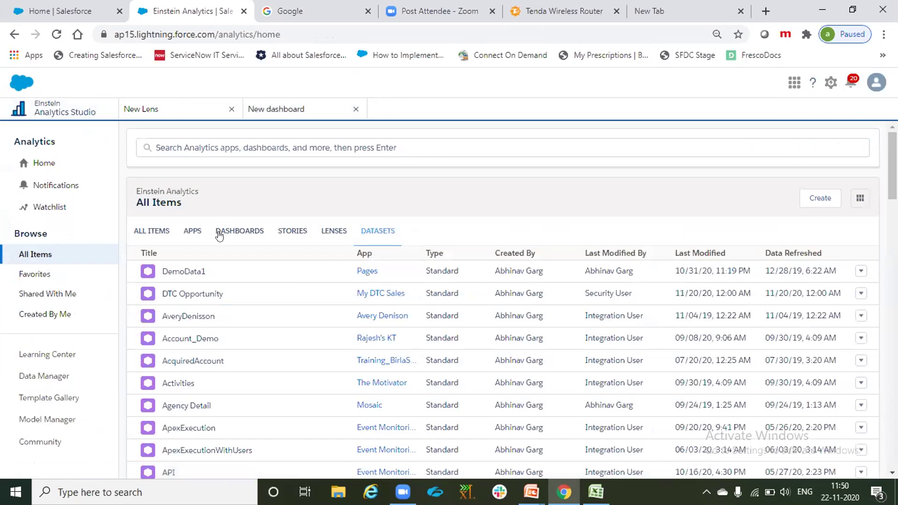
click(227, 235)
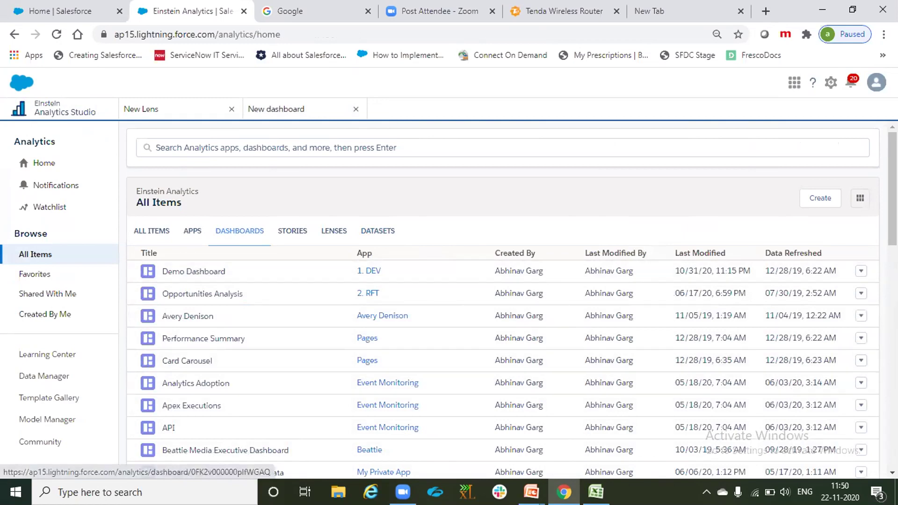
- Look through the whole list of existing dashboards, then open the Opportunities Analysis dashboard and close it again
scroll(512, 300, down, 1)
scroll(504, 299, down, 3)
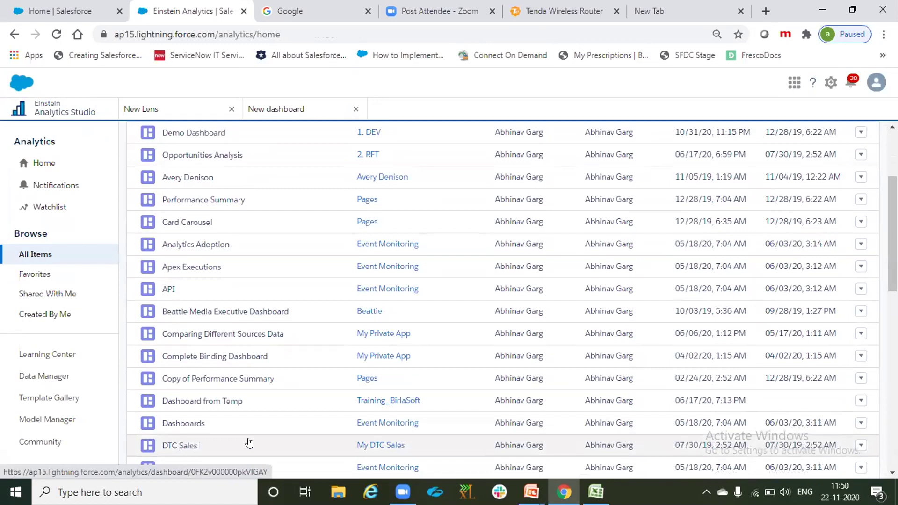
scroll(512, 299, down, 5)
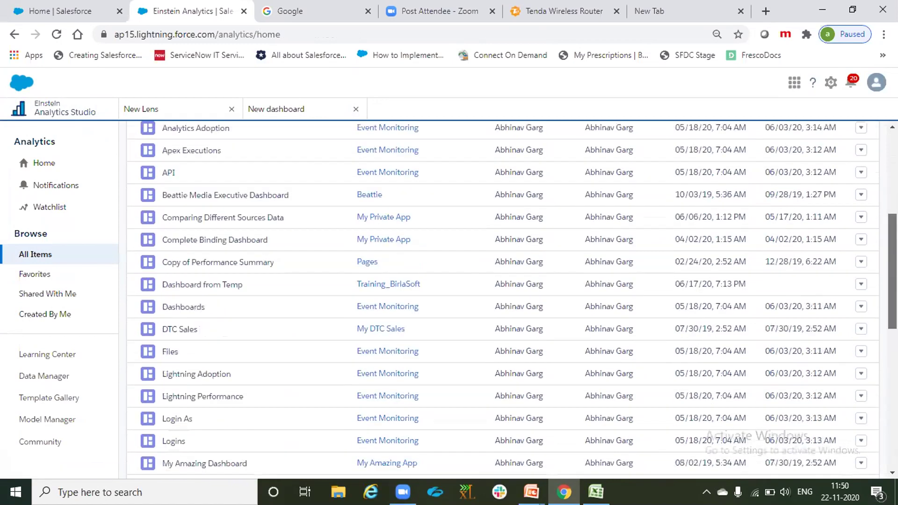
scroll(503, 299, down, 2)
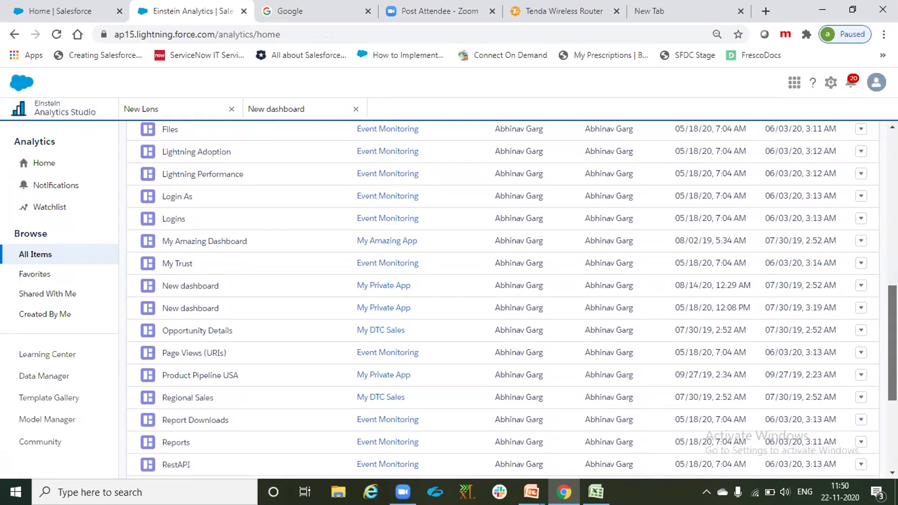
scroll(503, 299, down, 4)
scroll(503, 299, down, 1)
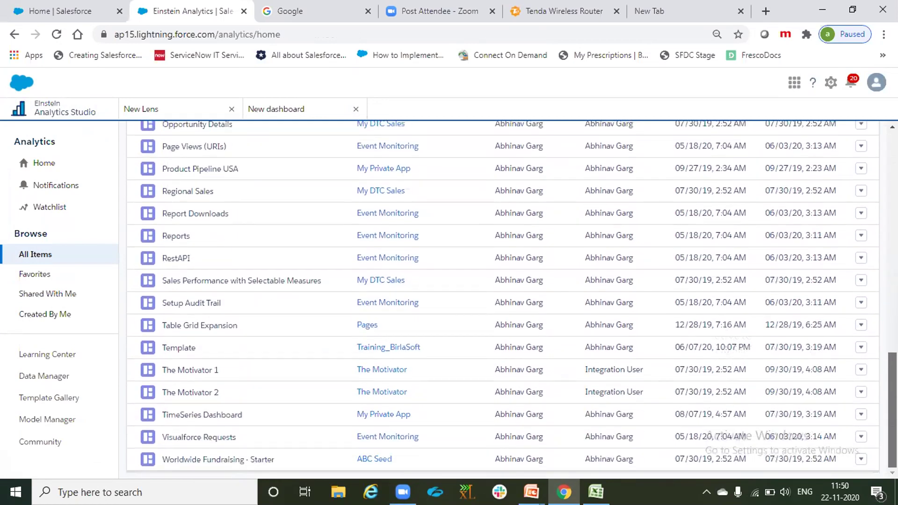
scroll(677, 220, up, 14)
click(195, 299)
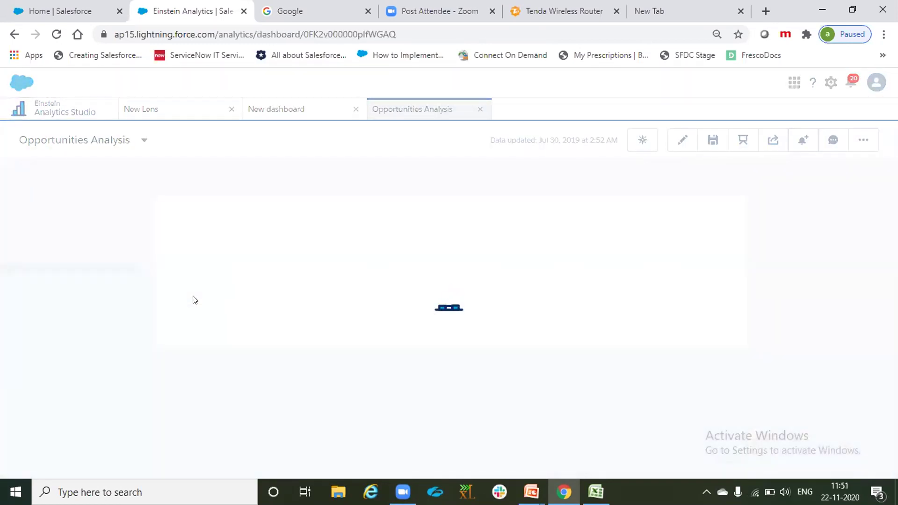
click(480, 109)
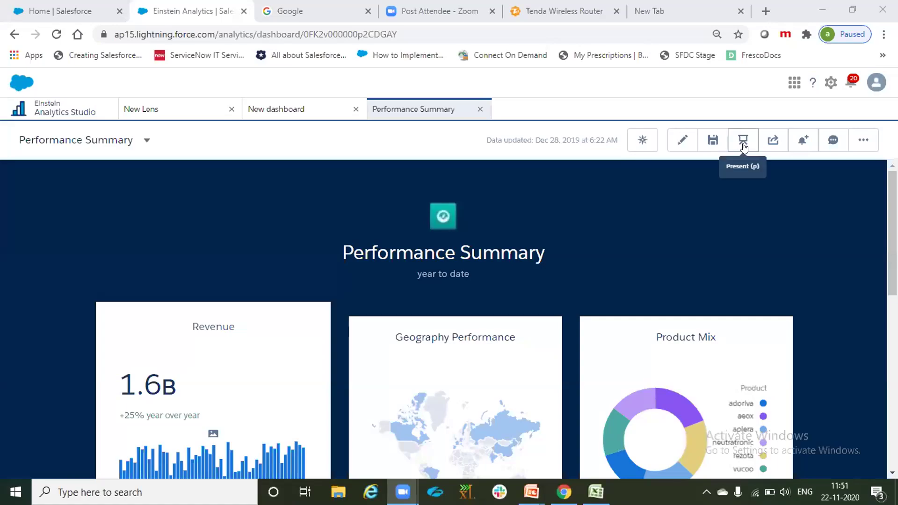
- Present the Performance Summary dashboard full screen and examine its Revenue card and the weekly Year to Date Revenue chart
click(743, 141)
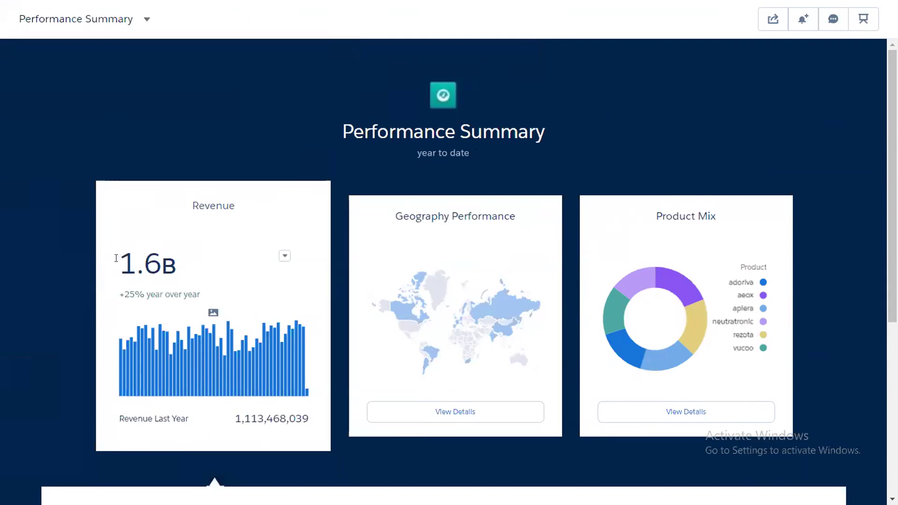
drag(116, 258, 169, 268)
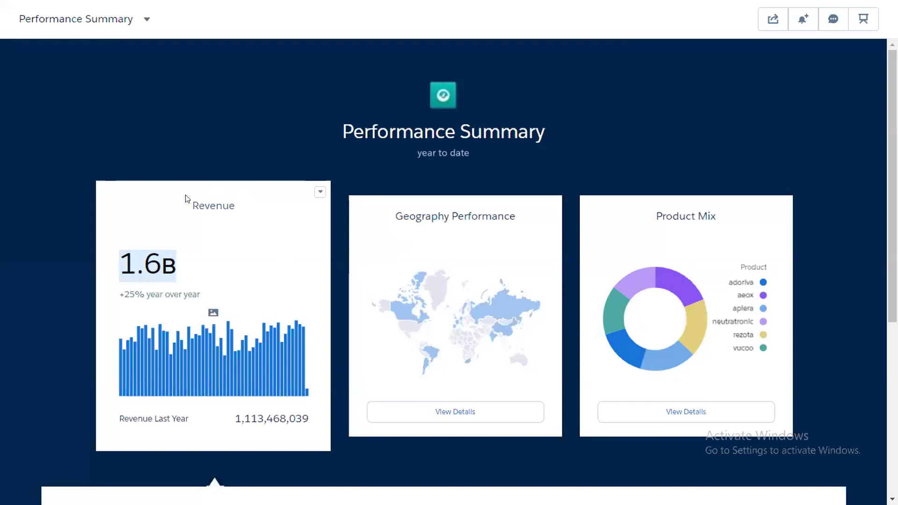
mouse_move(155, 263)
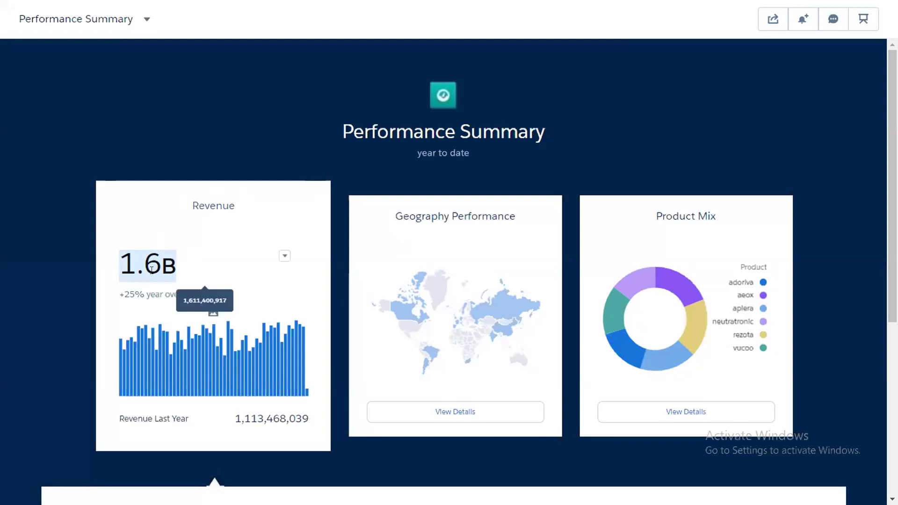
click(37, 289)
mouse_move(166, 263)
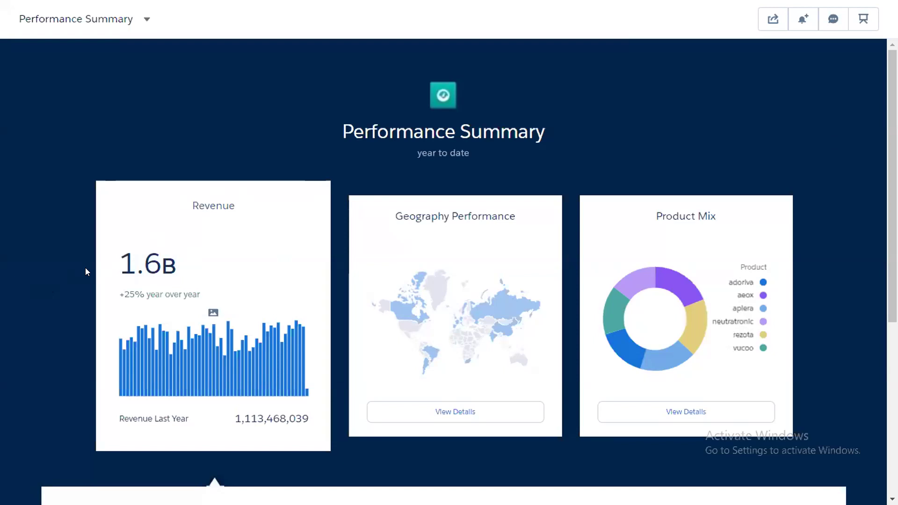
scroll(449, 262, down, 5)
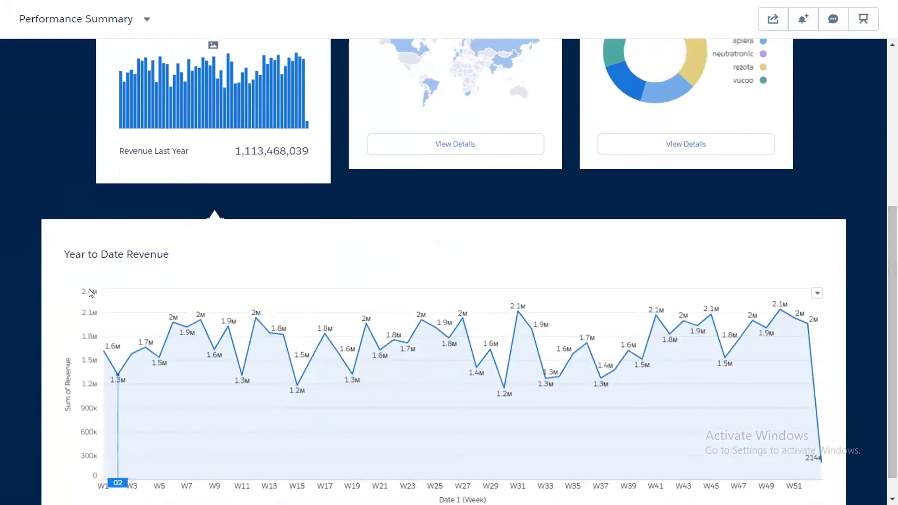
mouse_move(162, 363)
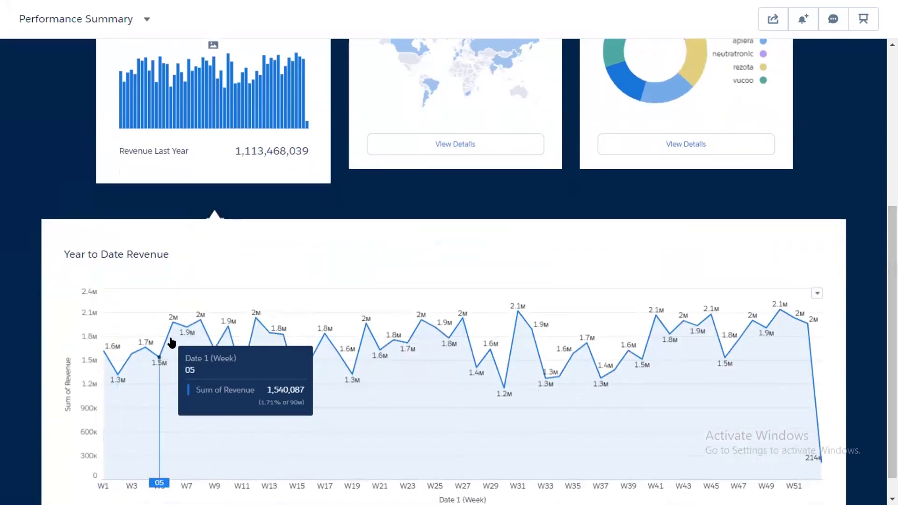
mouse_move(207, 321)
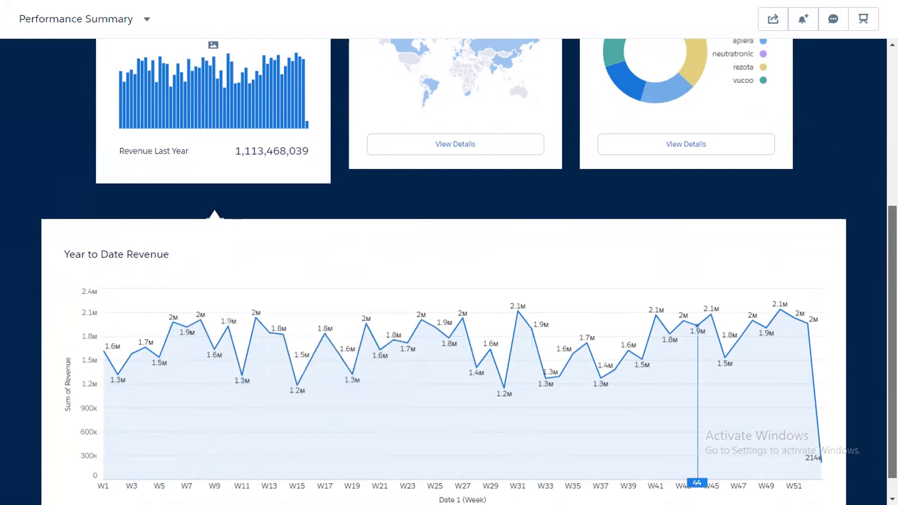
scroll(531, 329, up, 5)
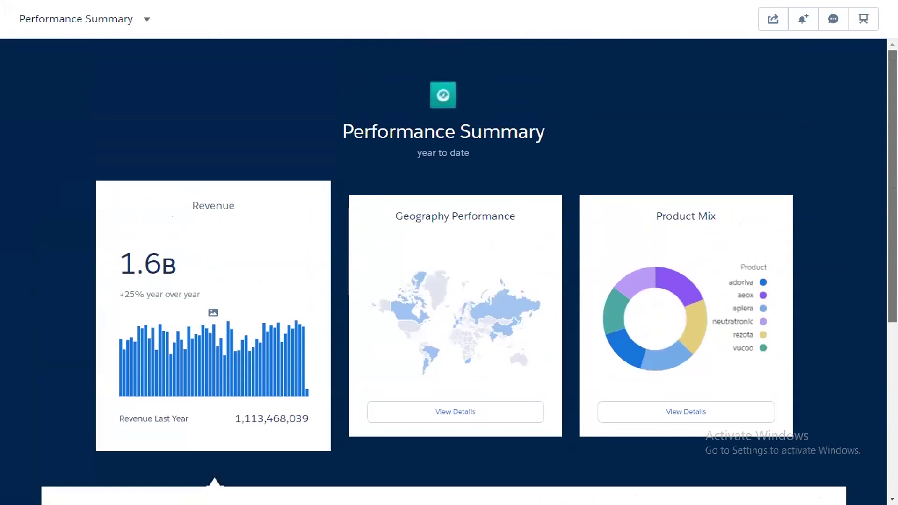
- View the Geography Performance details and examine the Country Leaderboard ratings for all countries
scroll(476, 272, down, 1)
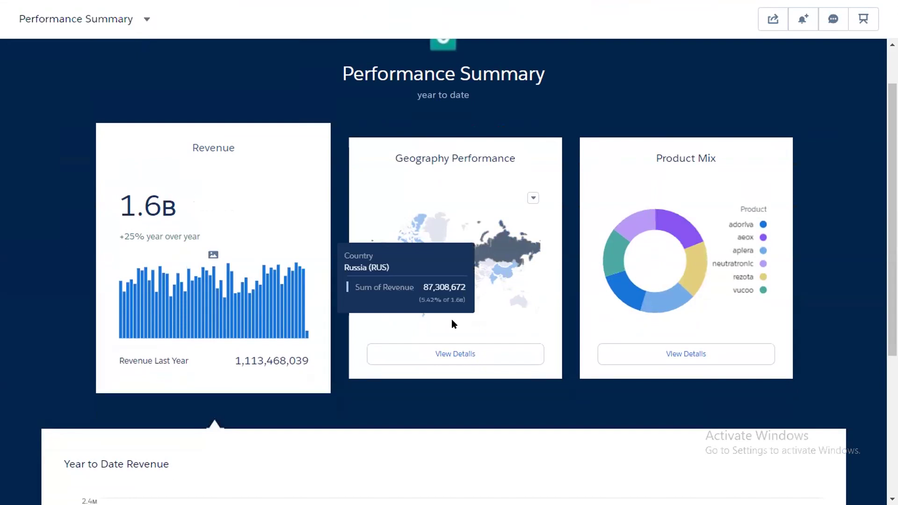
click(434, 358)
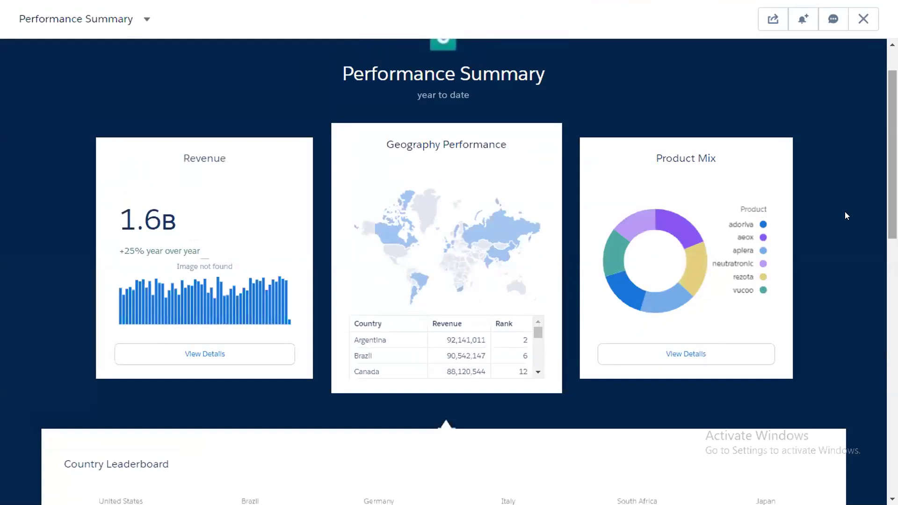
scroll(844, 212, down, 5)
scroll(467, 300, down, 2)
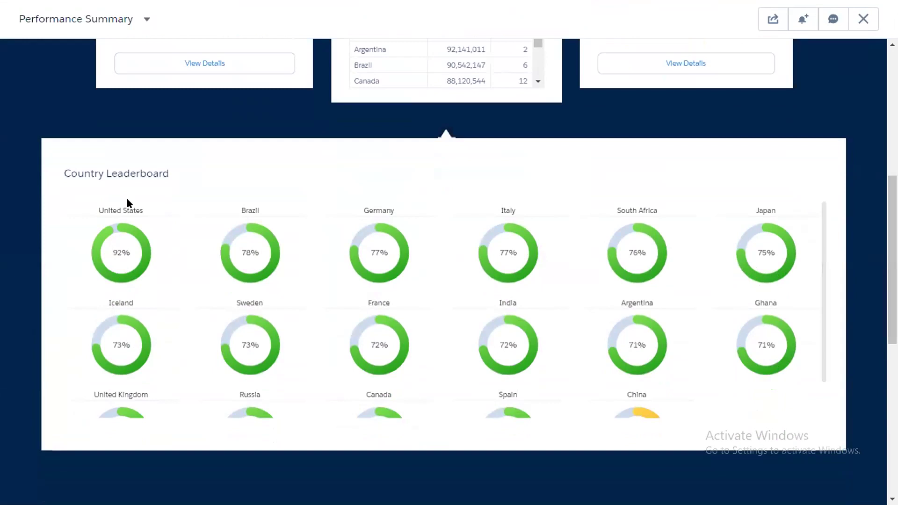
mouse_move(143, 268)
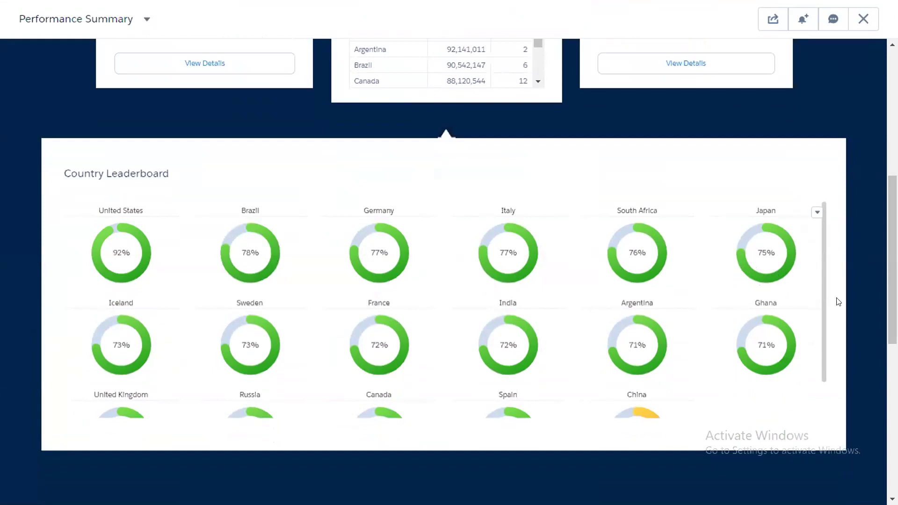
scroll(822, 316, down, 1)
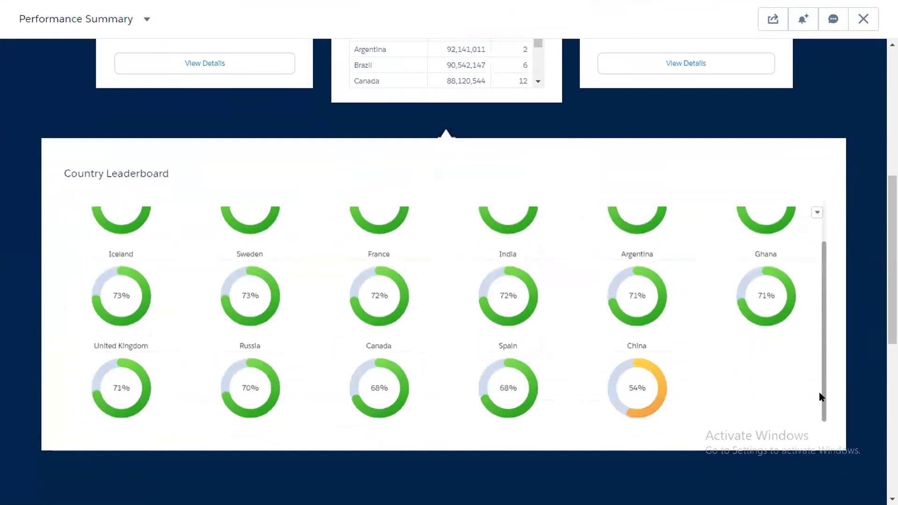
scroll(823, 318, up, 1)
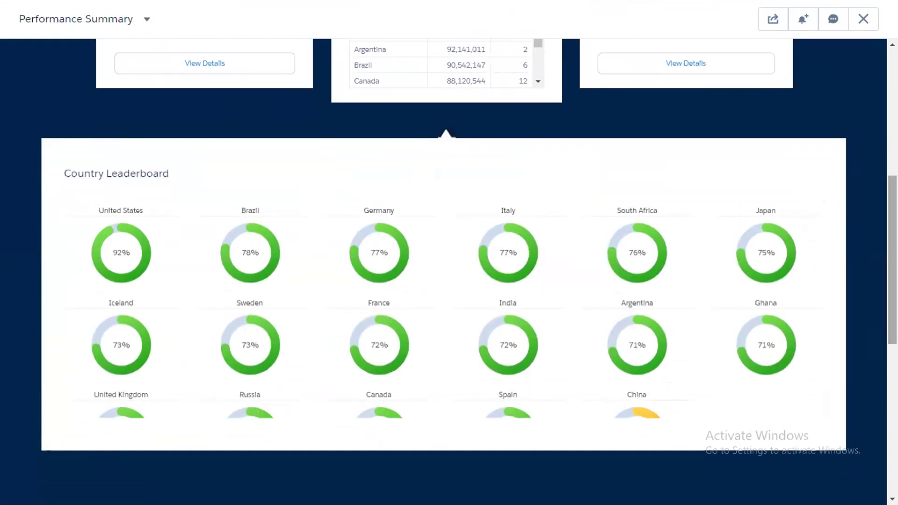
scroll(823, 289, up, 3)
scroll(705, 178, up, 3)
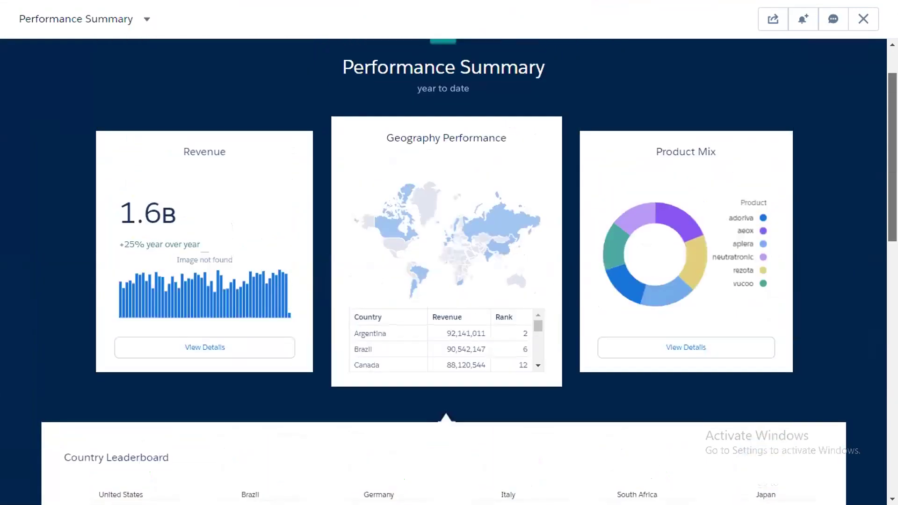
- View the Product Mix details, review the Country Leaderboard table and Revenue over Time chart, and leave the full-screen presentation
click(673, 351)
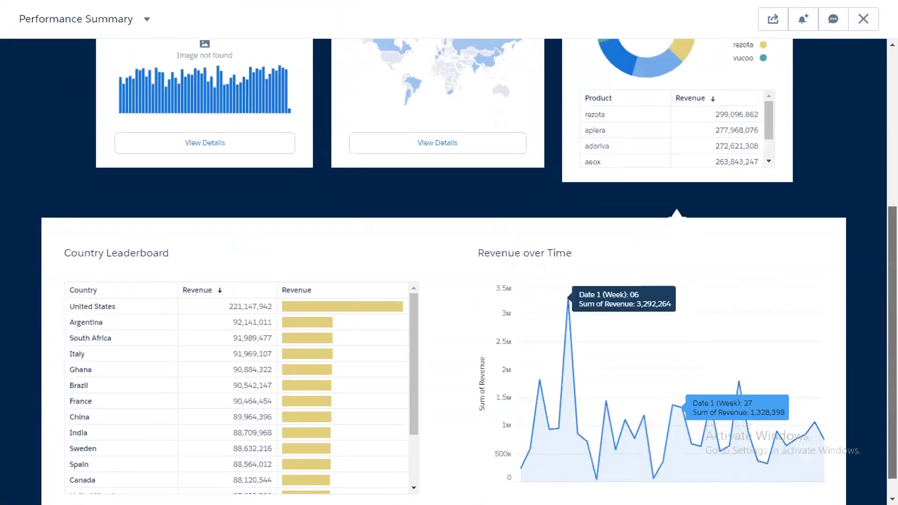
scroll(191, 202, up, 5)
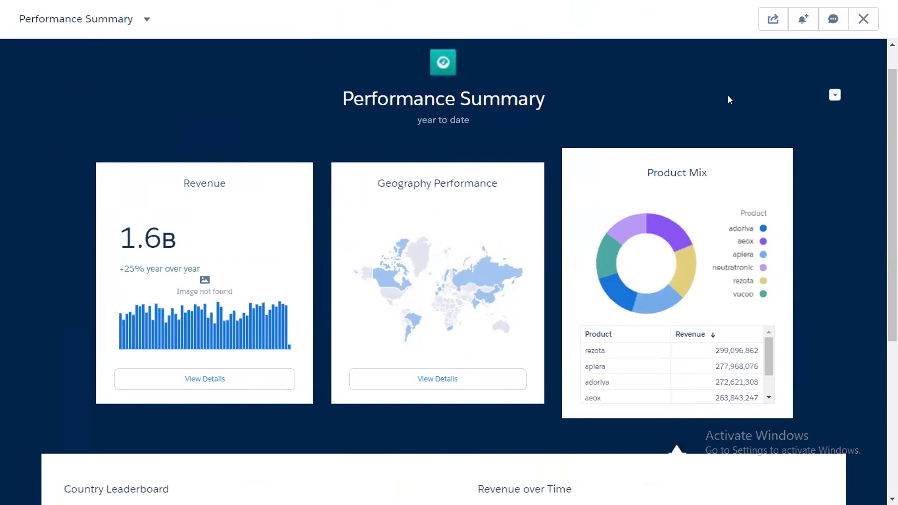
scroll(892, 201, down, 5)
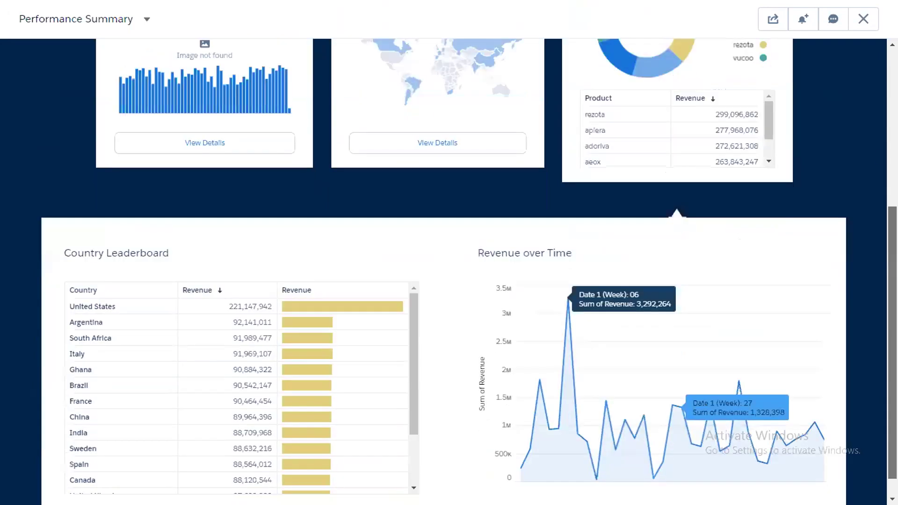
scroll(804, 181, up, 5)
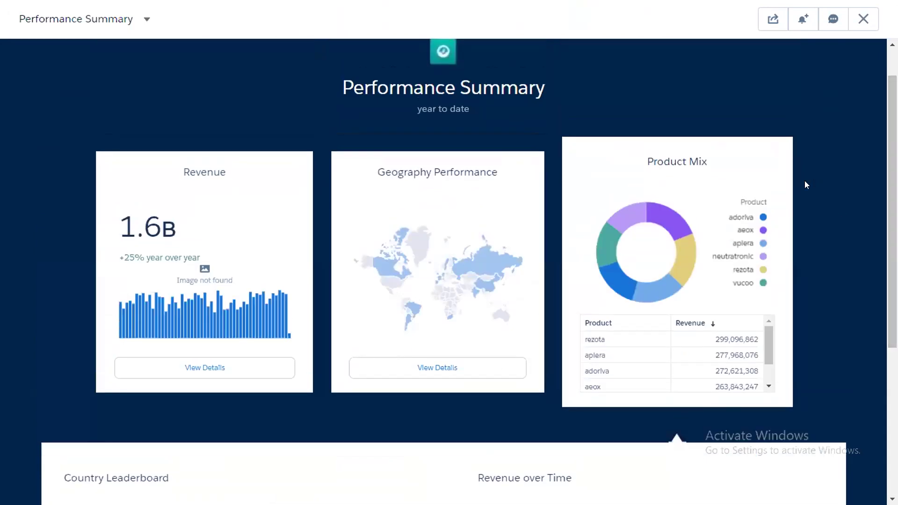
key(Escape)
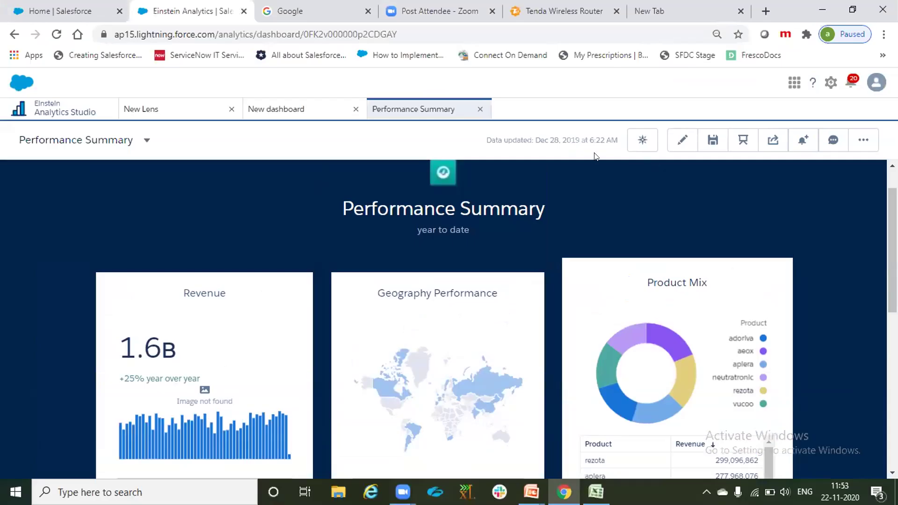
- Switch the Performance Summary dashboard to edit mode and view its pages 1, 2 and 3 in turn
click(681, 141)
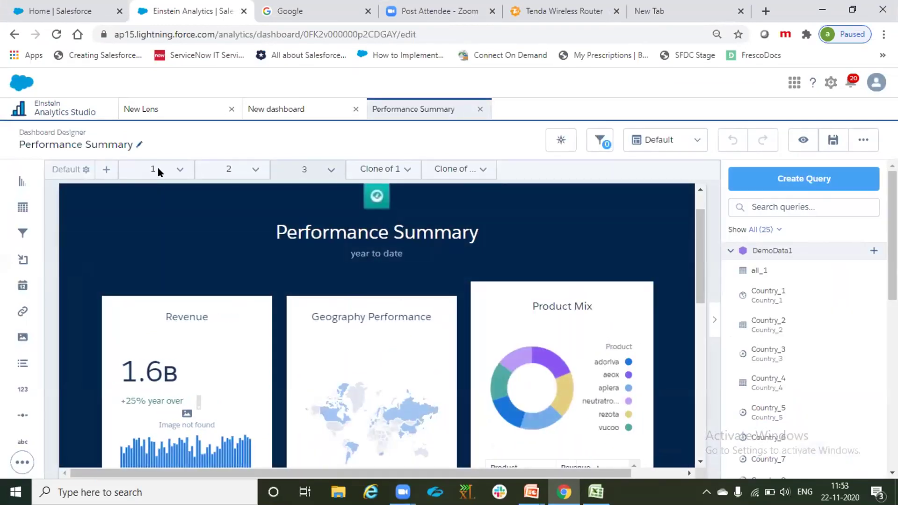
click(158, 167)
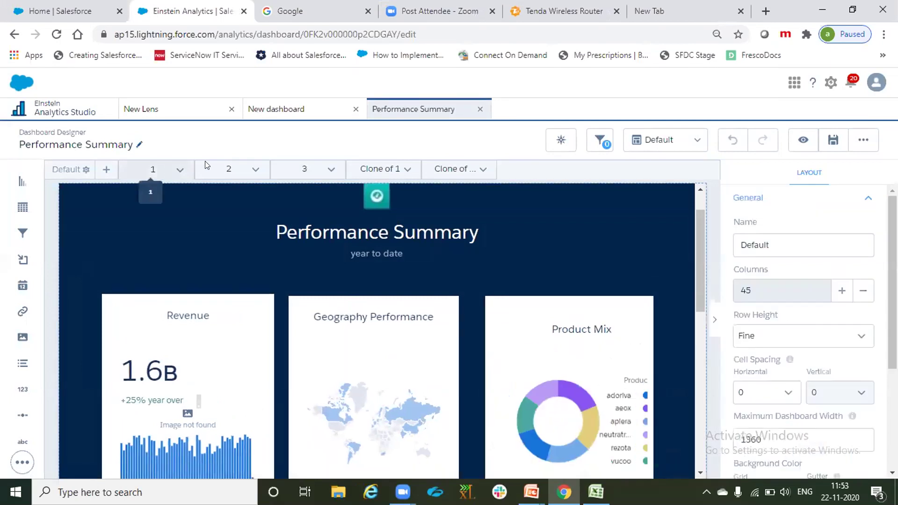
click(239, 165)
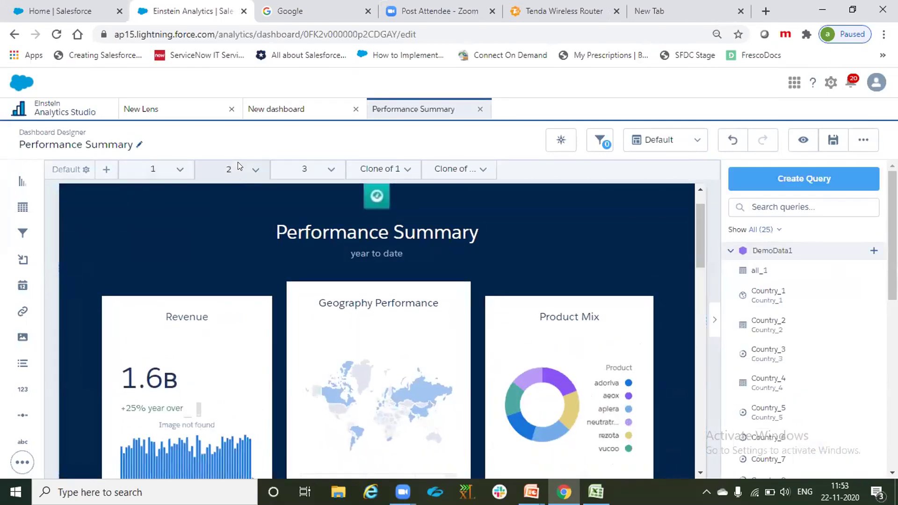
click(307, 168)
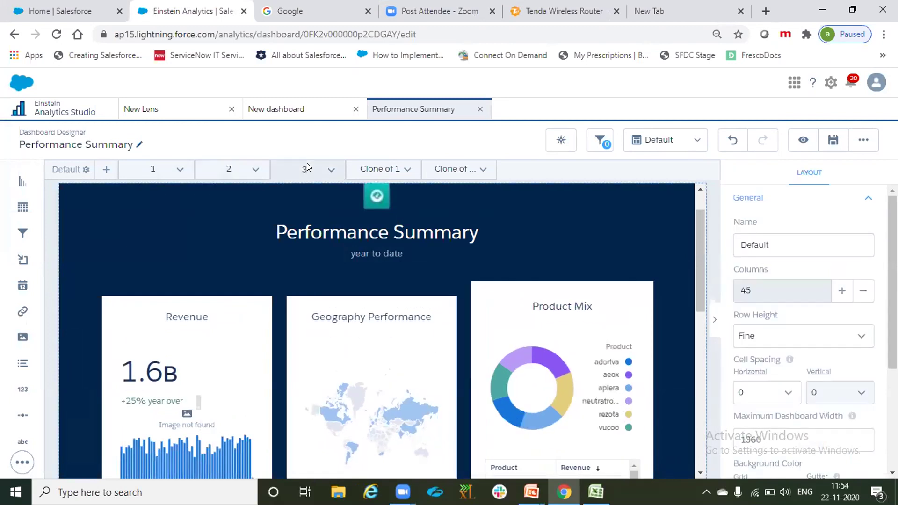
- View page 1 and page 2 of the dashboard, comparing the layout of their Revenue, Geography Performance and Product Mix cards
click(152, 167)
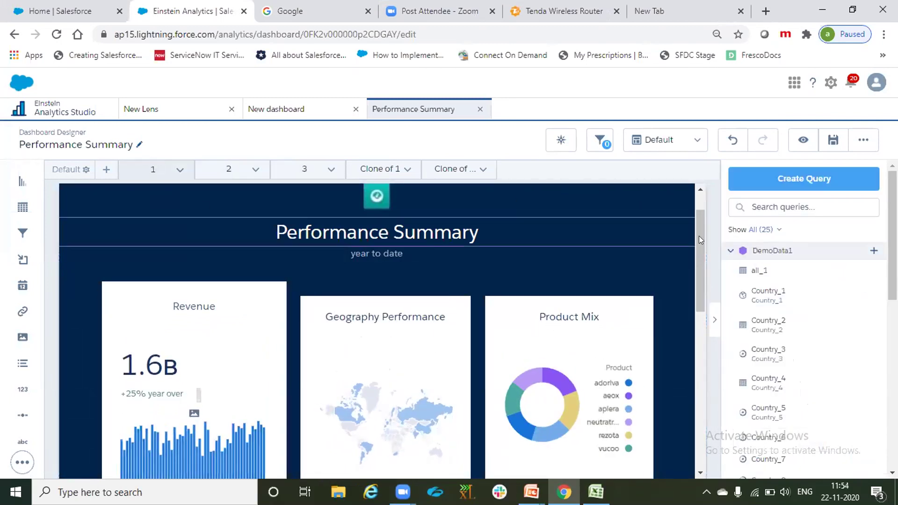
drag(695, 240, 696, 269)
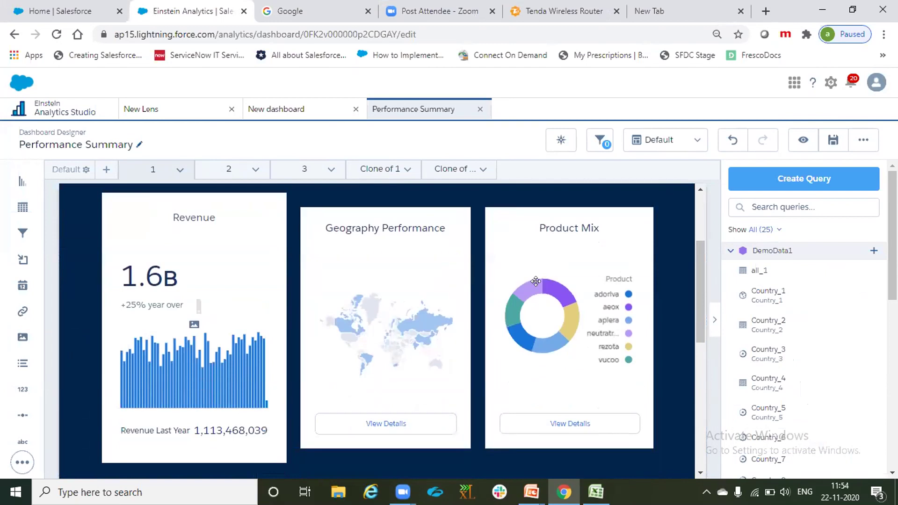
drag(696, 289, 706, 259)
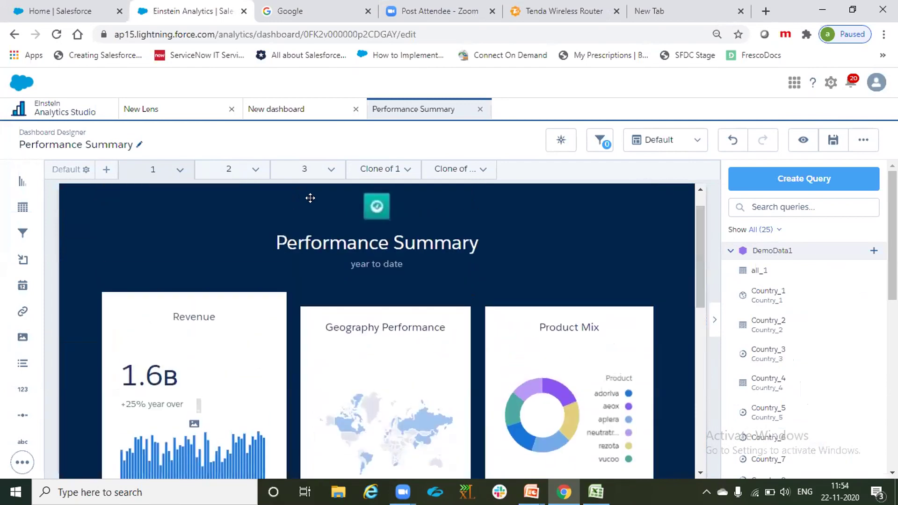
click(236, 172)
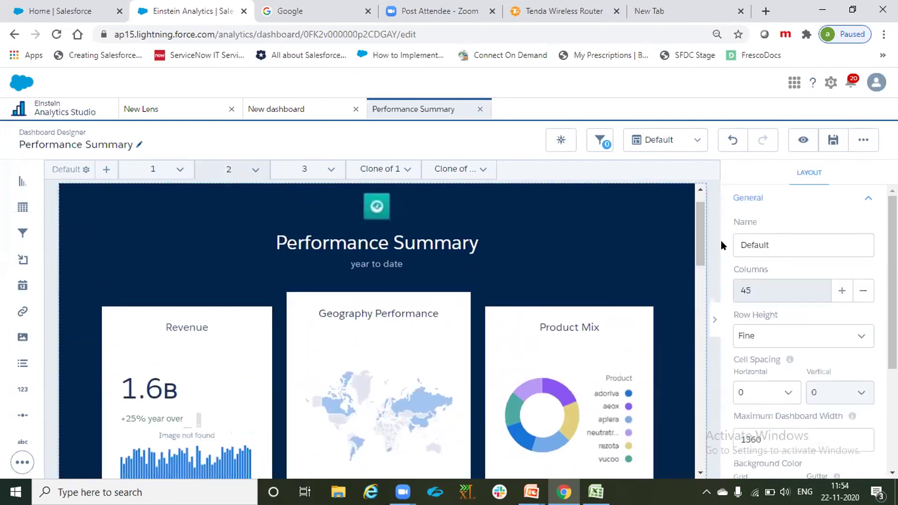
mouse_move(697, 238)
mouse_down()
mouse_move(697, 274)
mouse_move(698, 244)
mouse_up()
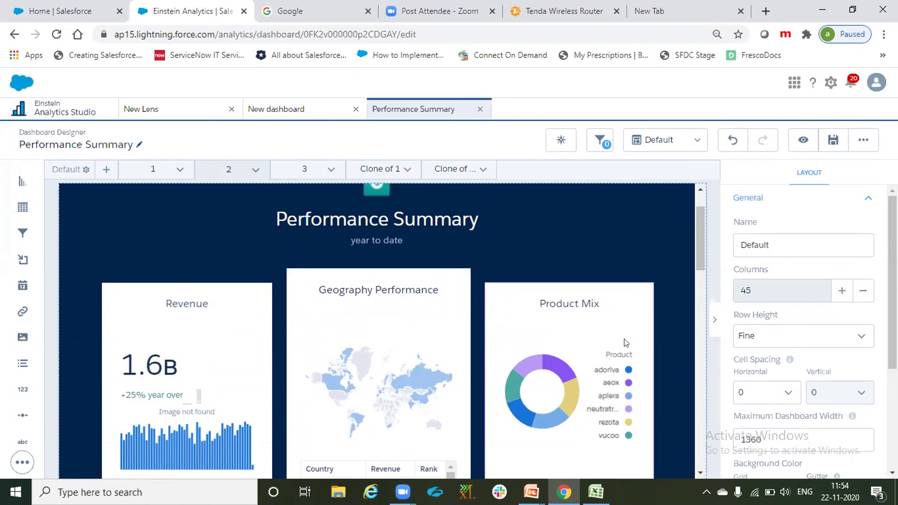
mouse_move(697, 268)
mouse_down()
mouse_move(698, 328)
mouse_move(697, 269)
mouse_up()
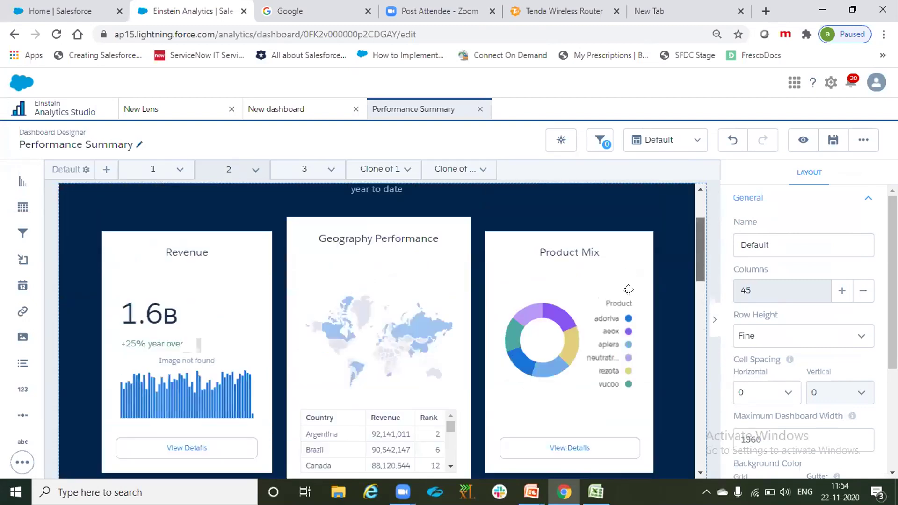
- View page 3 and examine its enlarged Product Mix card, Country Leaderboard table and Revenue over Time chart
click(299, 172)
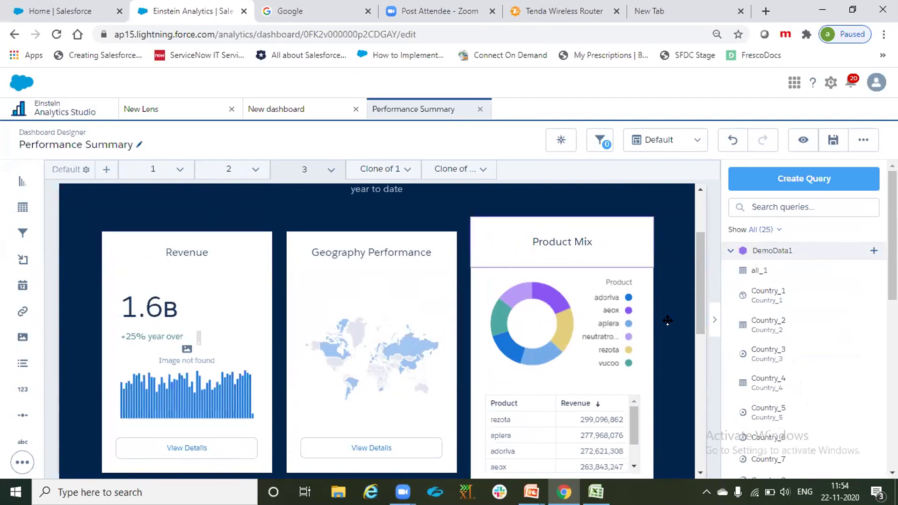
scroll(699, 350, down, 1)
scroll(699, 350, down, 5)
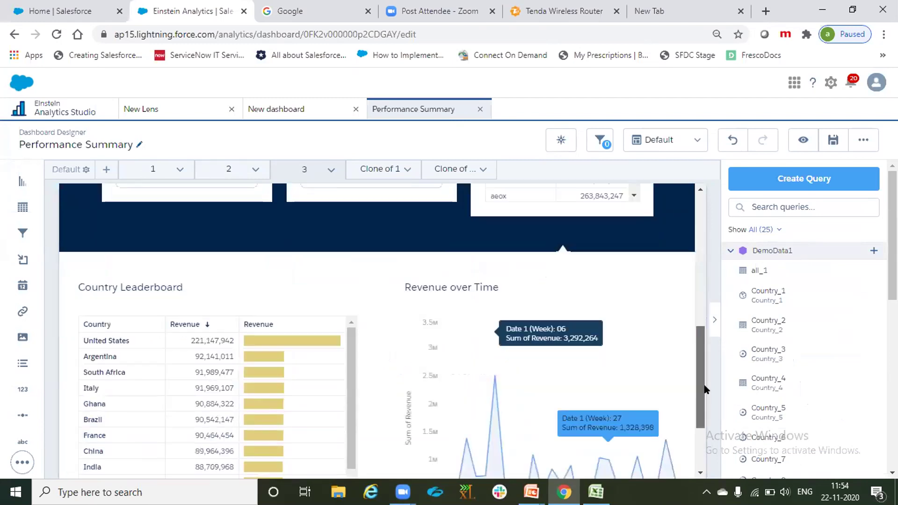
drag(697, 367, 705, 205)
- Switch the Performance Summary dashboard from edit mode to preview and present it full screen
click(799, 138)
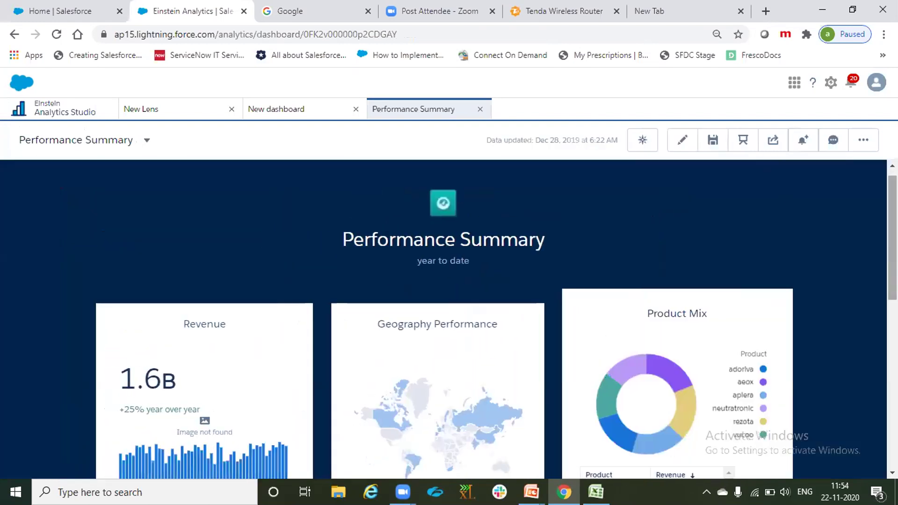
scroll(809, 290, down, 1)
click(743, 138)
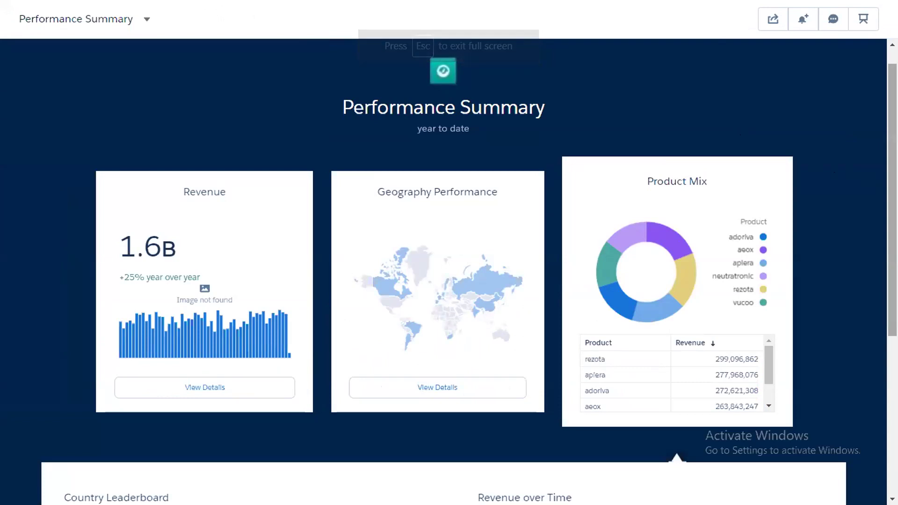
scroll(552, 329, down, 2)
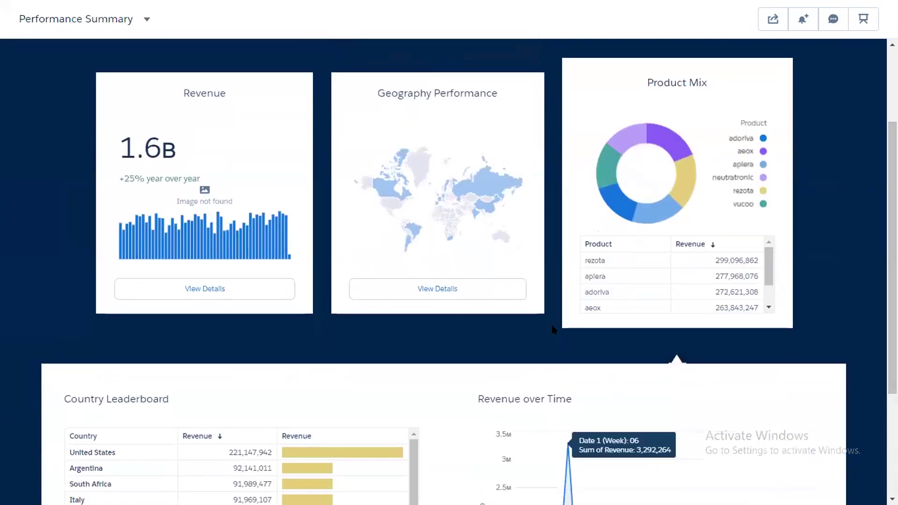
- View the Geography Performance details and examine the Country Leaderboard rings below the cards
click(457, 291)
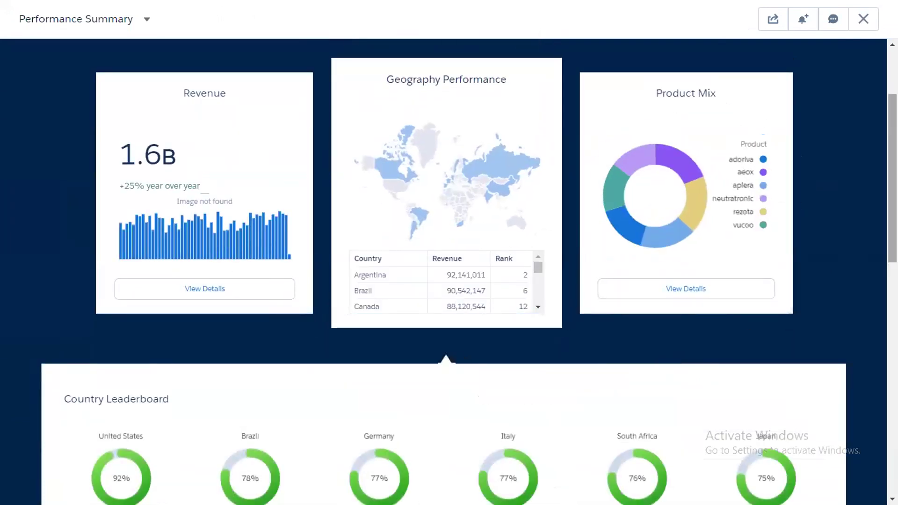
scroll(748, 324, down, 3)
scroll(436, 242, up, 1)
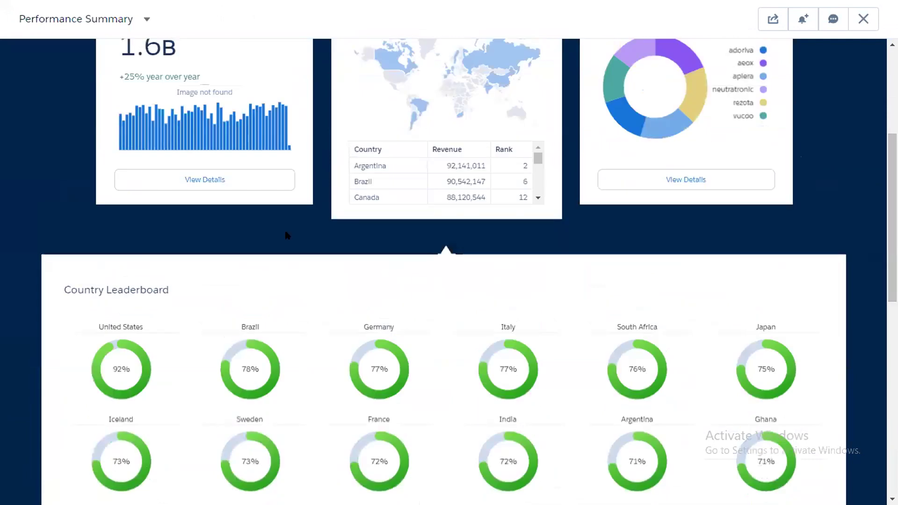
- View the Revenue details, examine the Year to Date Revenue chart and the Revenue card, and leave the full-screen presentation
click(216, 186)
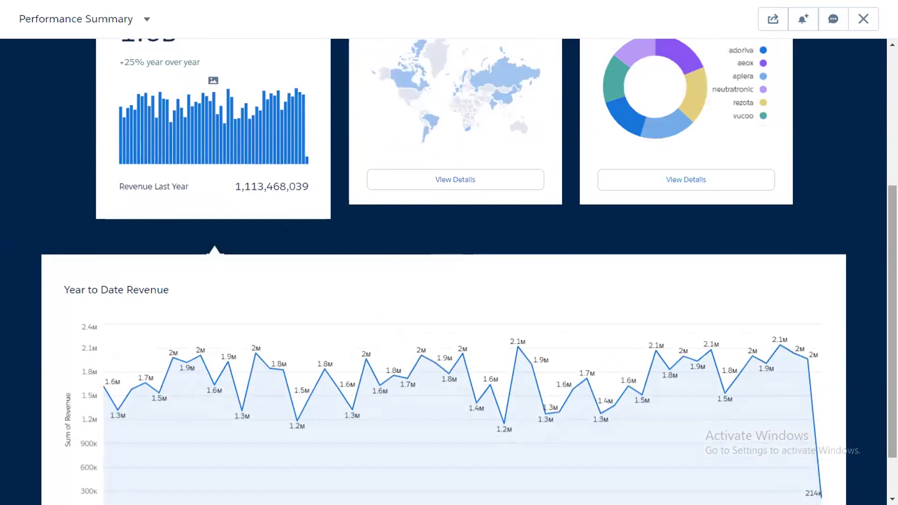
scroll(496, 248, up, 2)
scroll(468, 272, up, 1)
scroll(468, 271, down, 3)
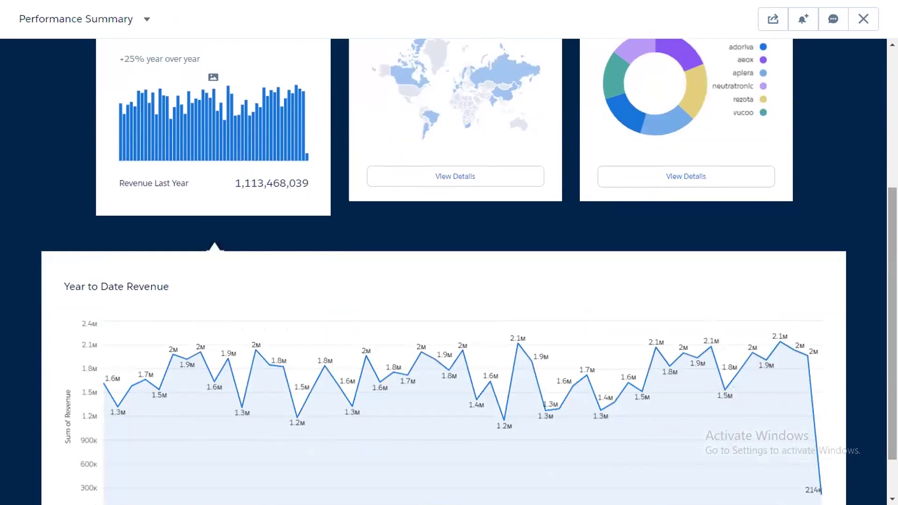
scroll(467, 271, up, 5)
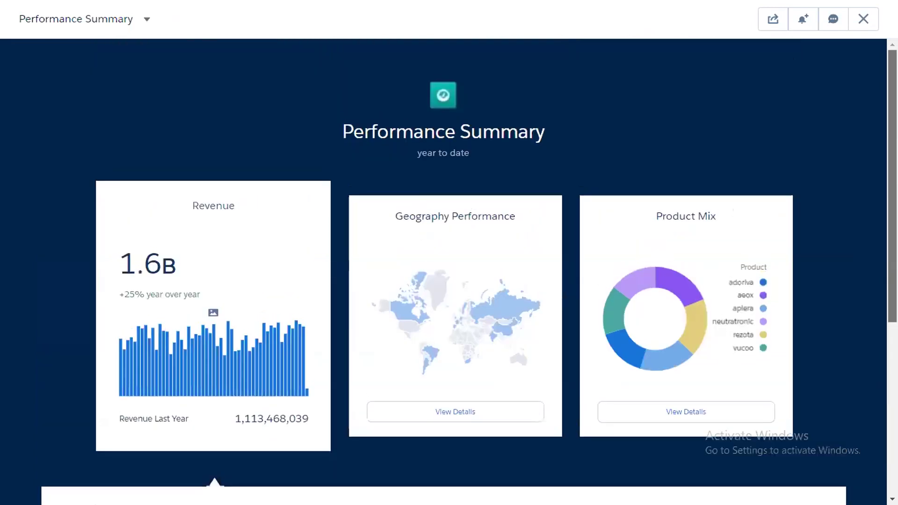
key(Escape)
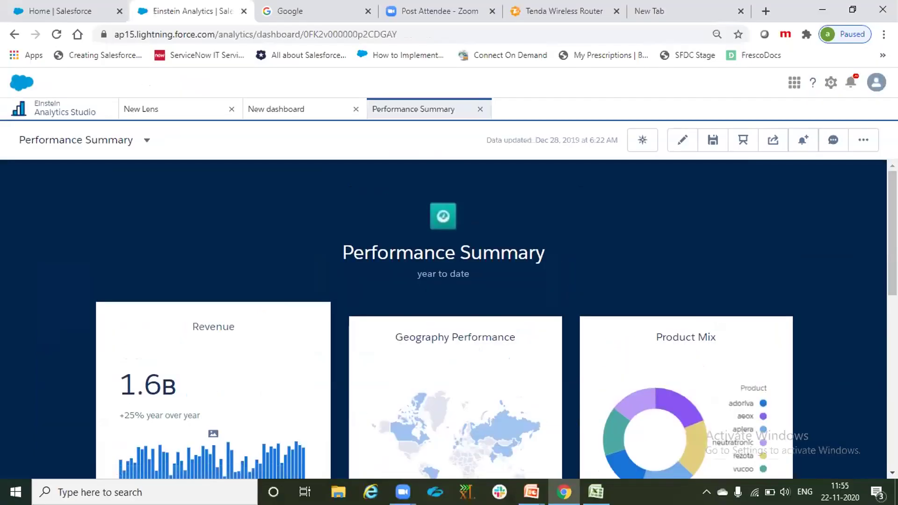